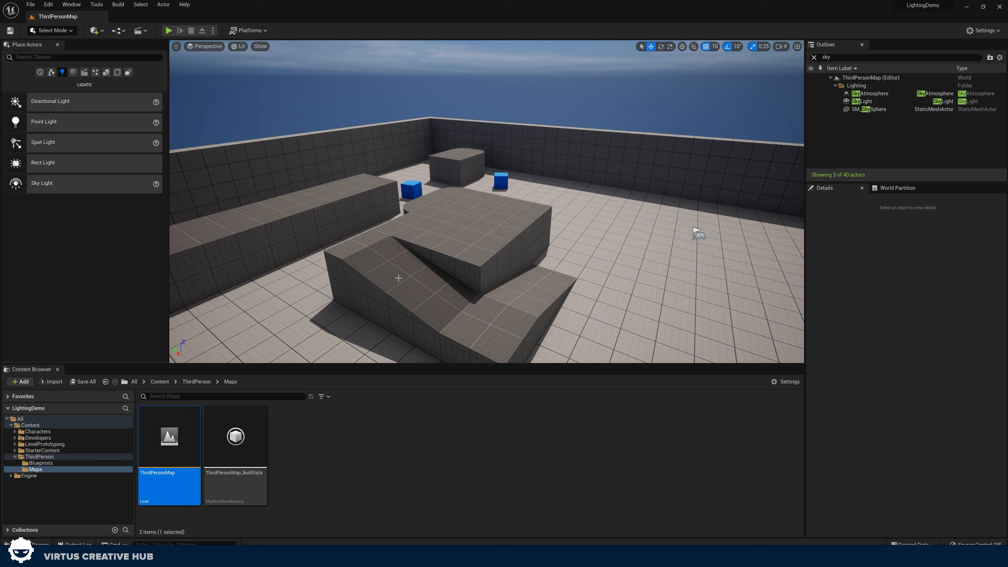
Load the UE4 Classic Layout as the editor's window layout.
click(71, 4)
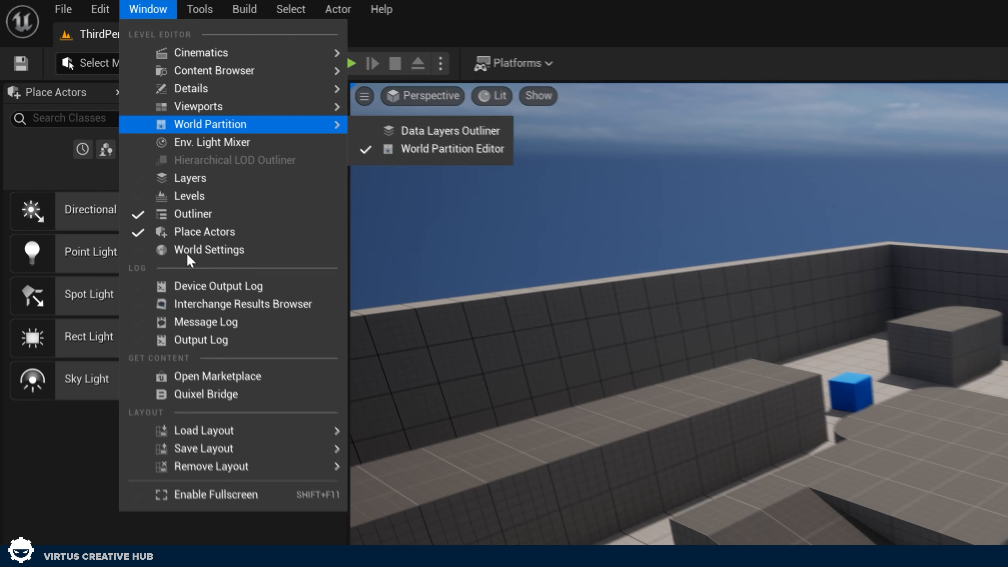
mouse_move(127, 207)
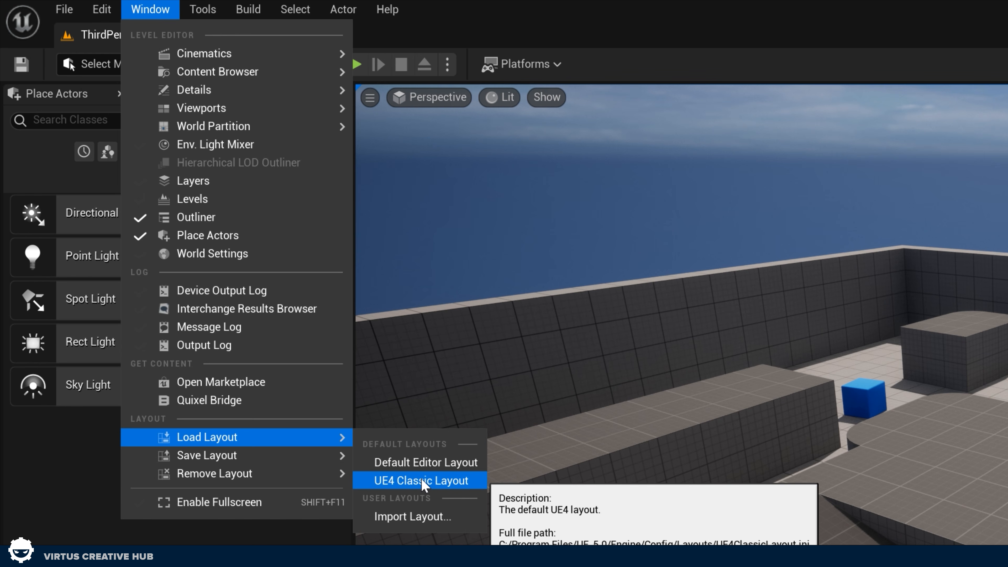
click(422, 481)
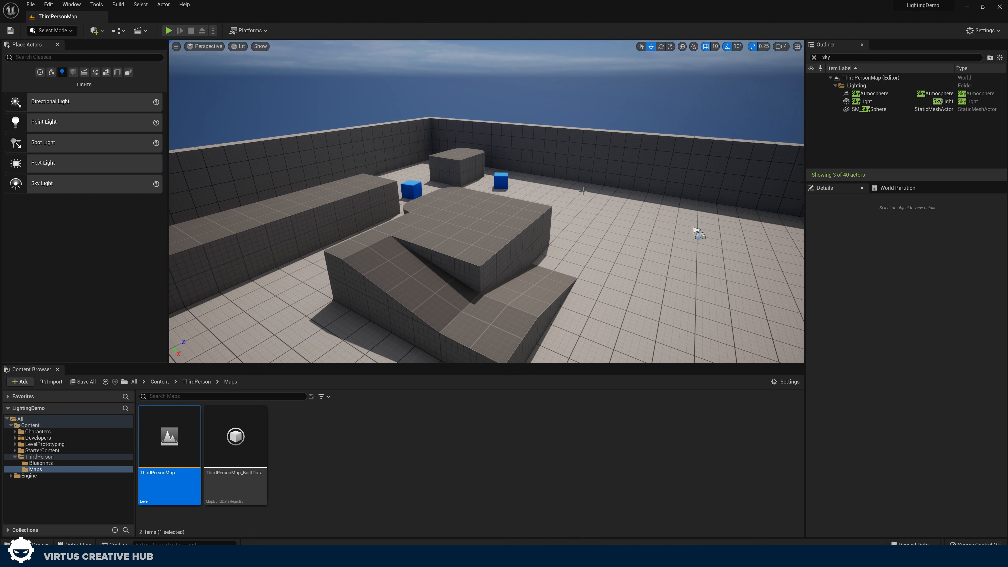
Open the project settings and go to the Engine Rendering section.
click(49, 5)
click(83, 121)
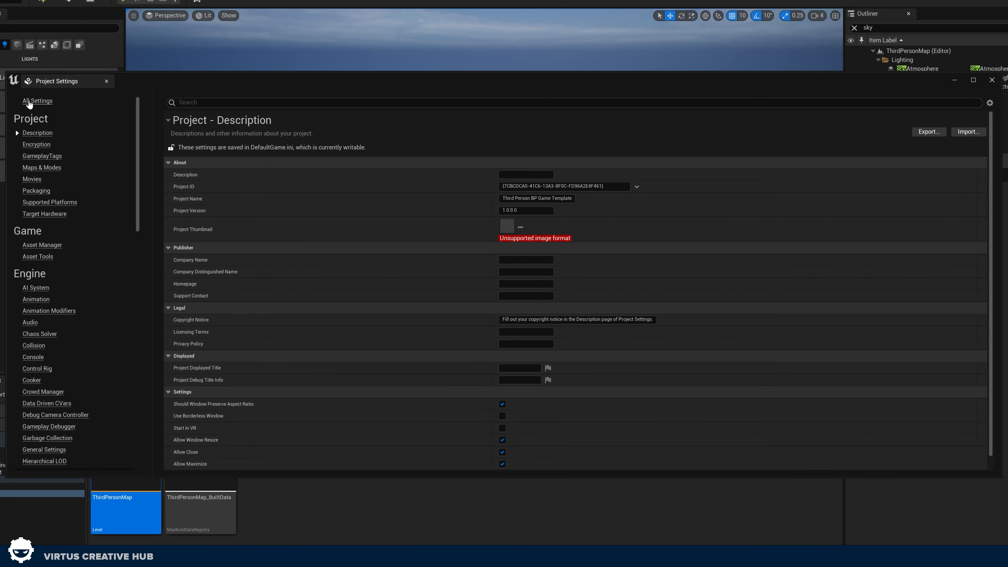
drag(114, 83, 191, 56)
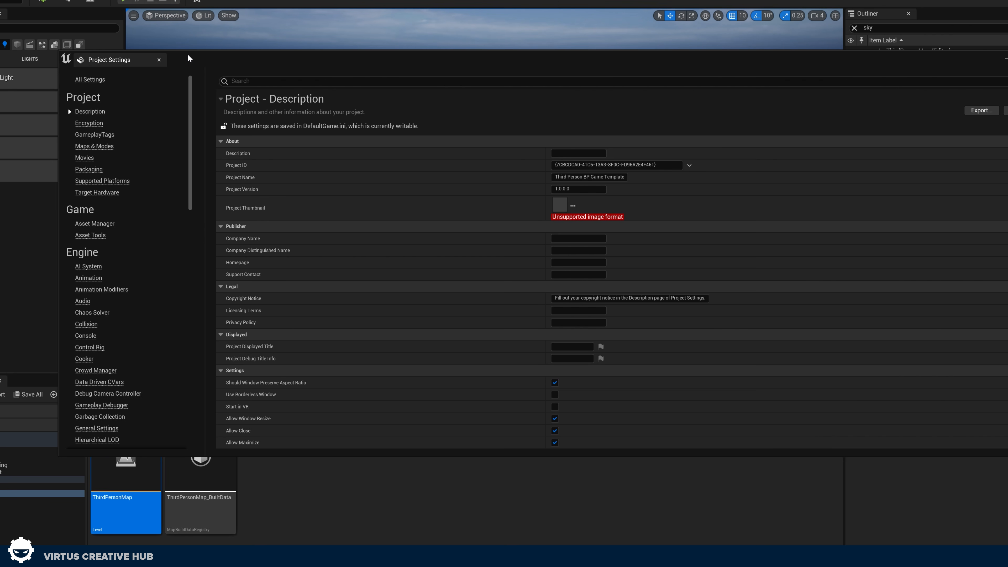
scroll(186, 198, down, 8)
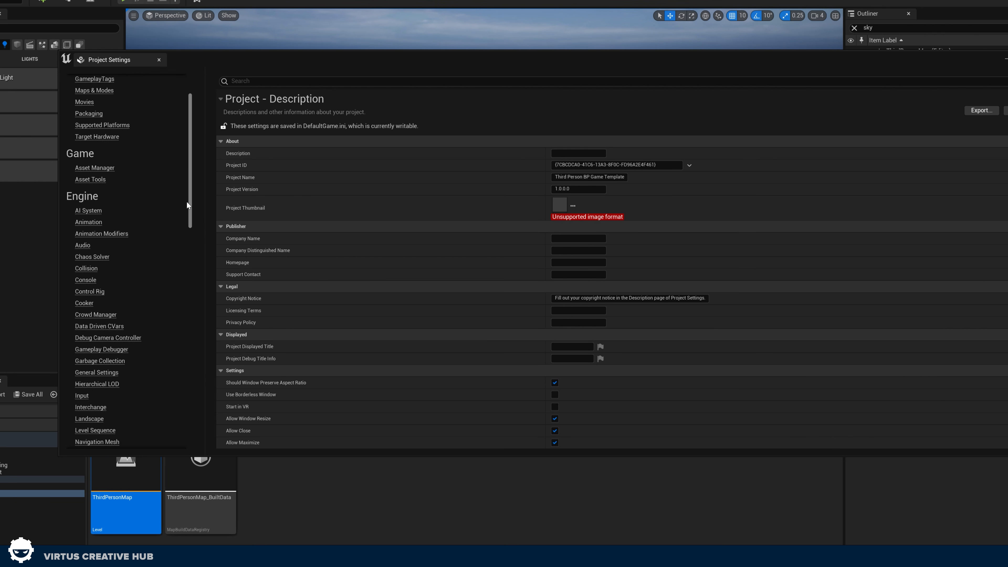
click(87, 340)
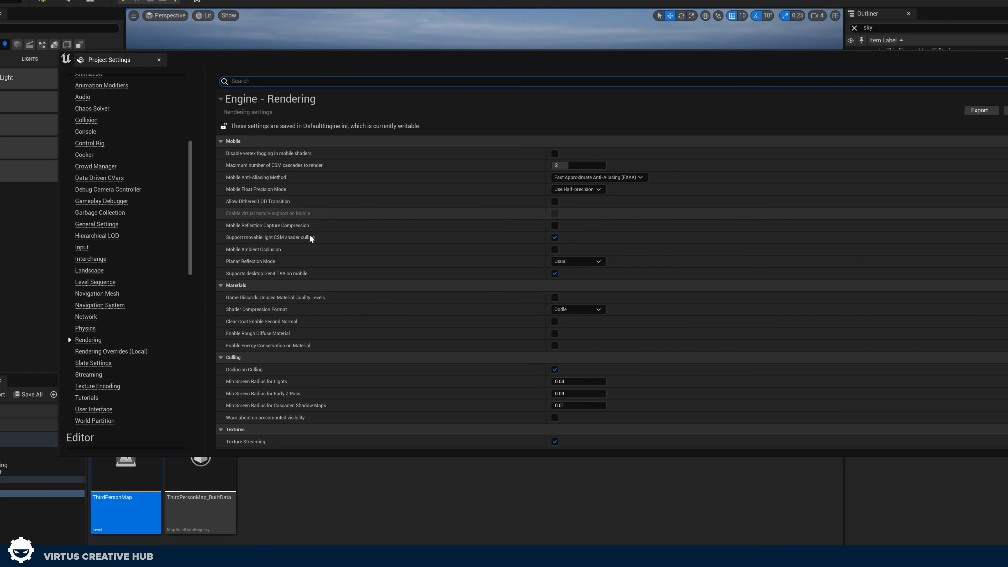
Review the available options for Dynamic Global Illumination Method, Reflection Method and Lumen Ray Lighting Mode in the Rendering settings.
scroll(308, 262, down, 5)
scroll(307, 274, down, 2)
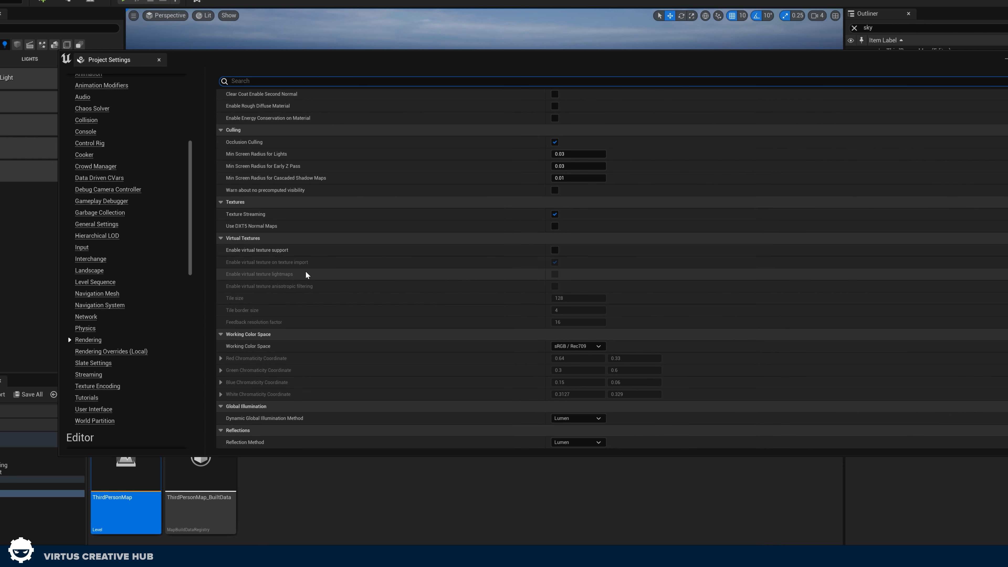
scroll(289, 211, down, 4)
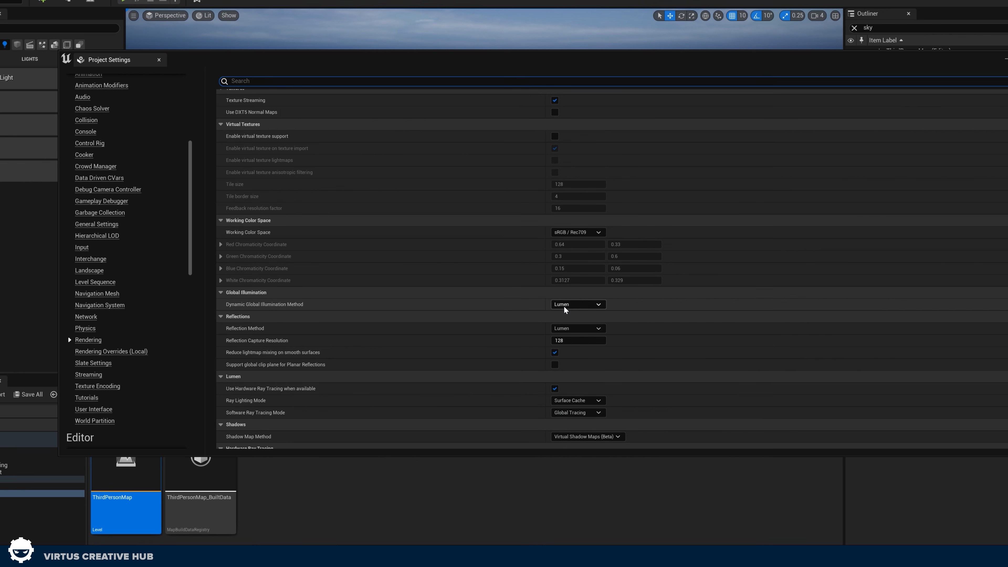
click(571, 305)
click(565, 324)
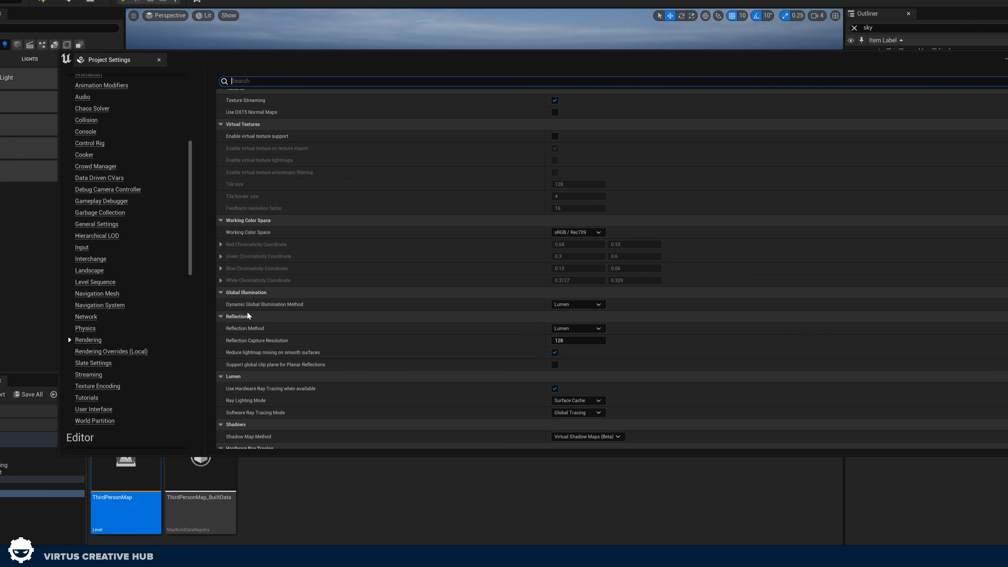
click(576, 330)
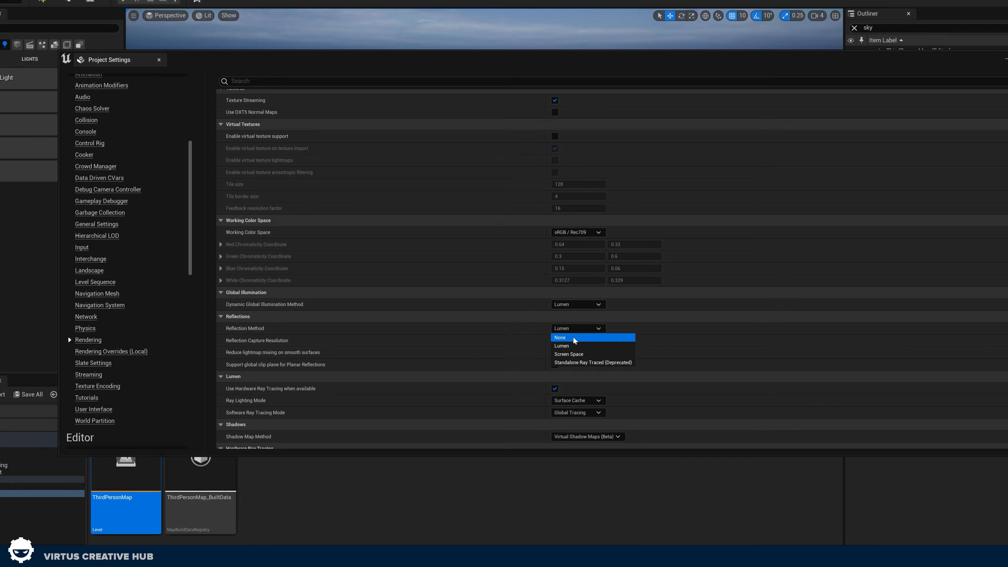
click(574, 337)
scroll(470, 356, down, 5)
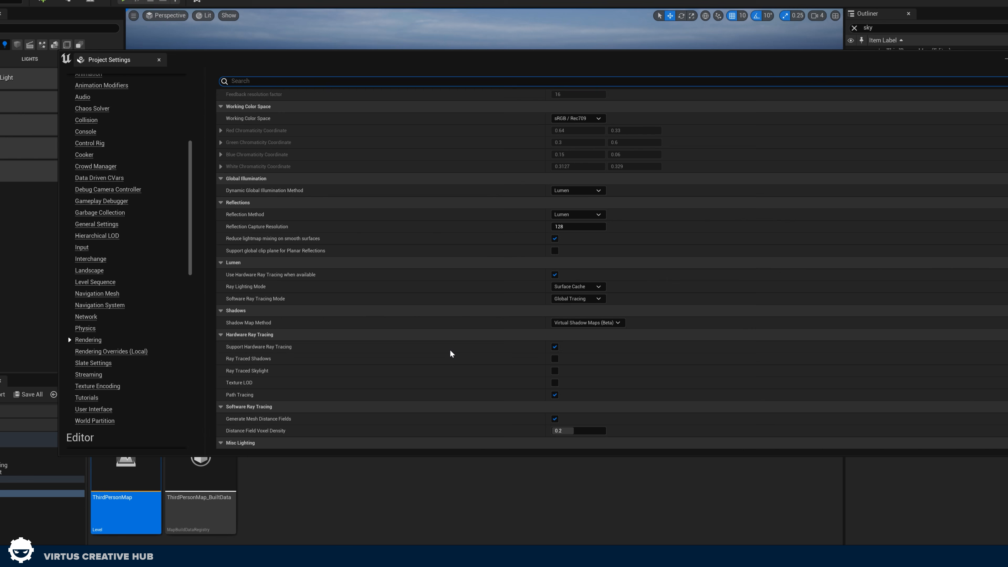
click(579, 287)
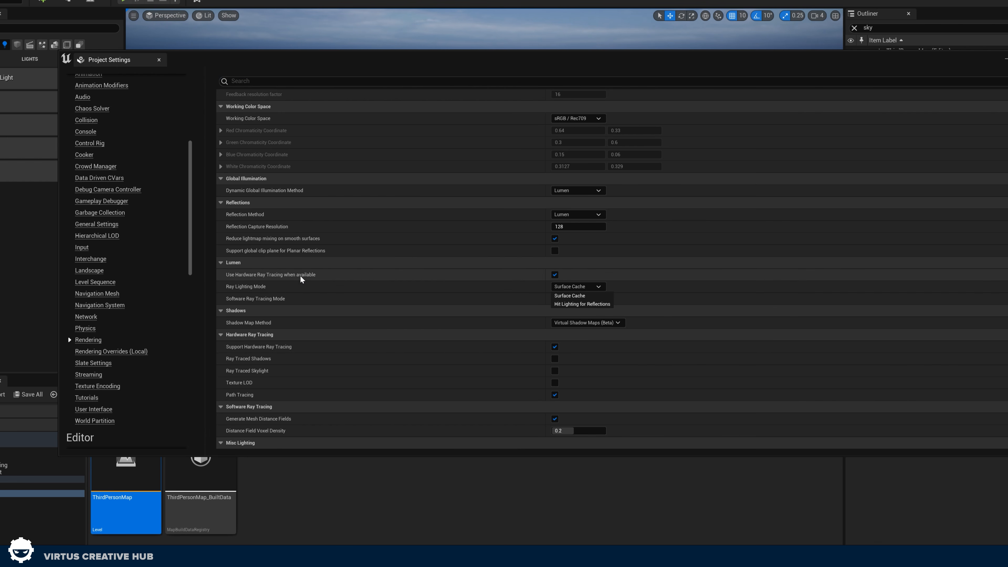
click(579, 296)
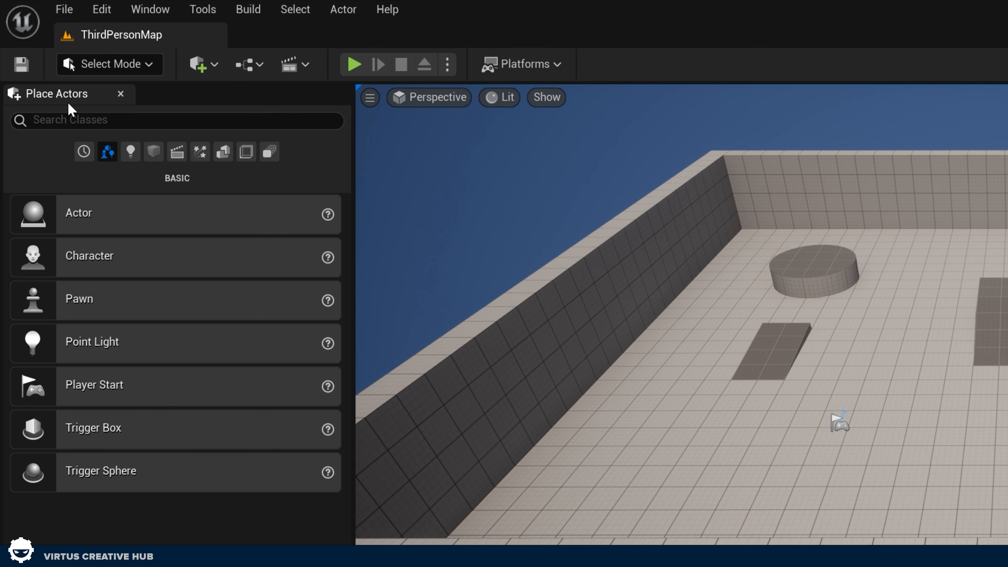
Create a new level from the Empty Level template.
click(130, 152)
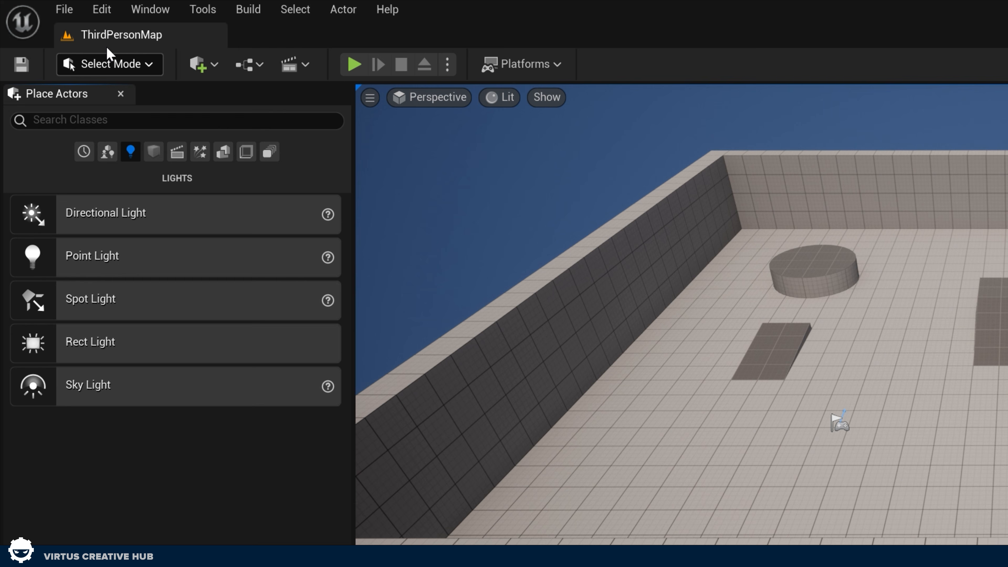
click(64, 10)
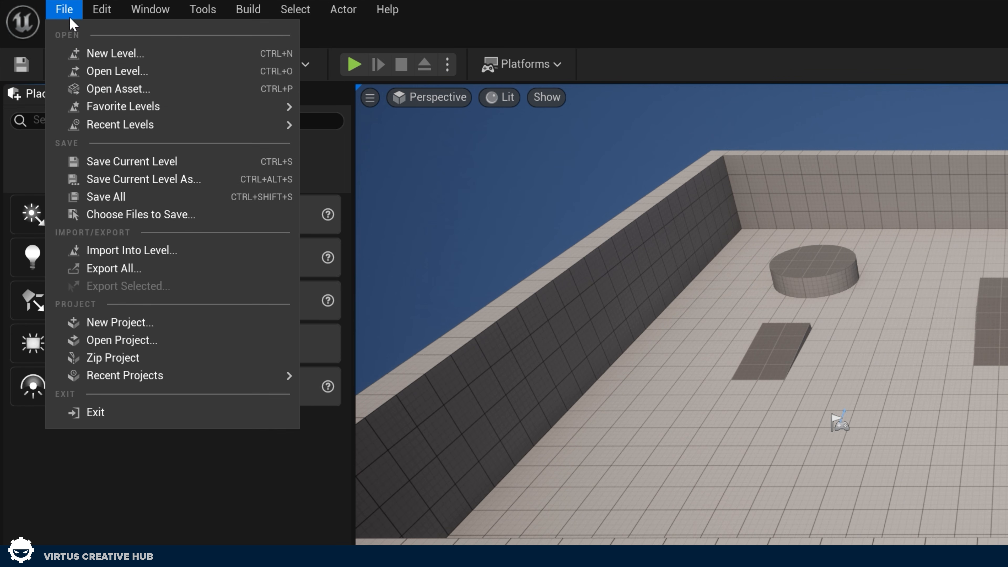
click(89, 56)
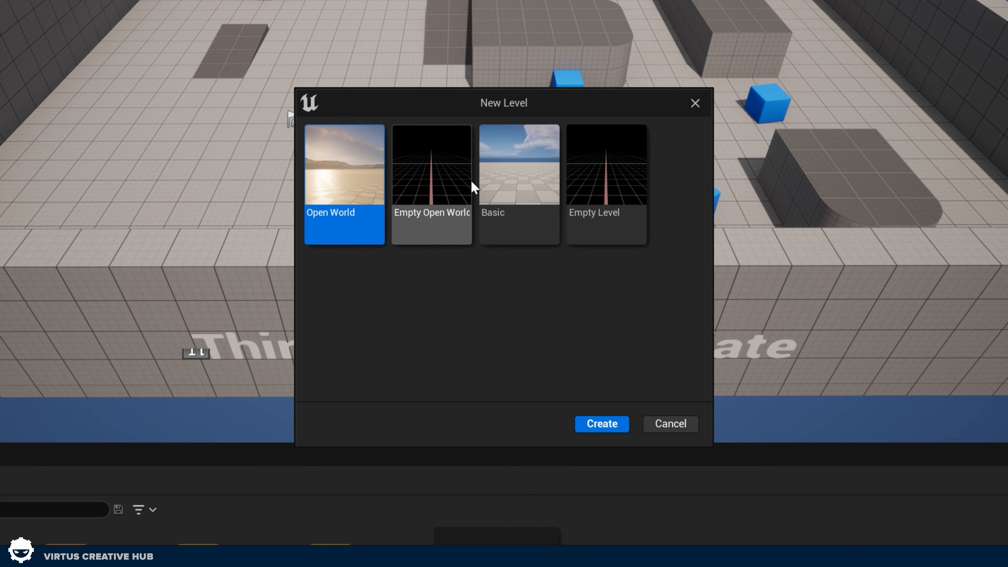
click(585, 175)
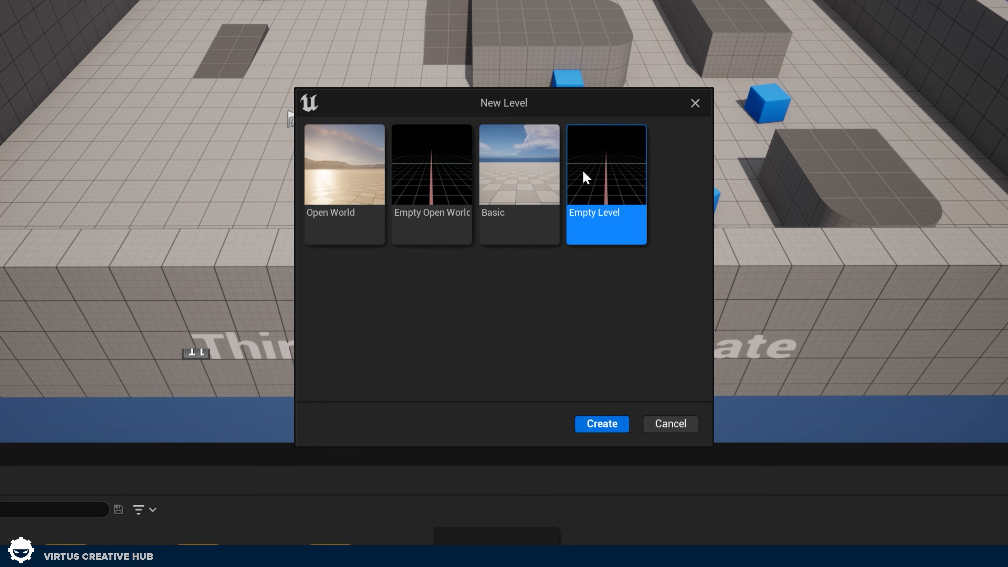
click(592, 422)
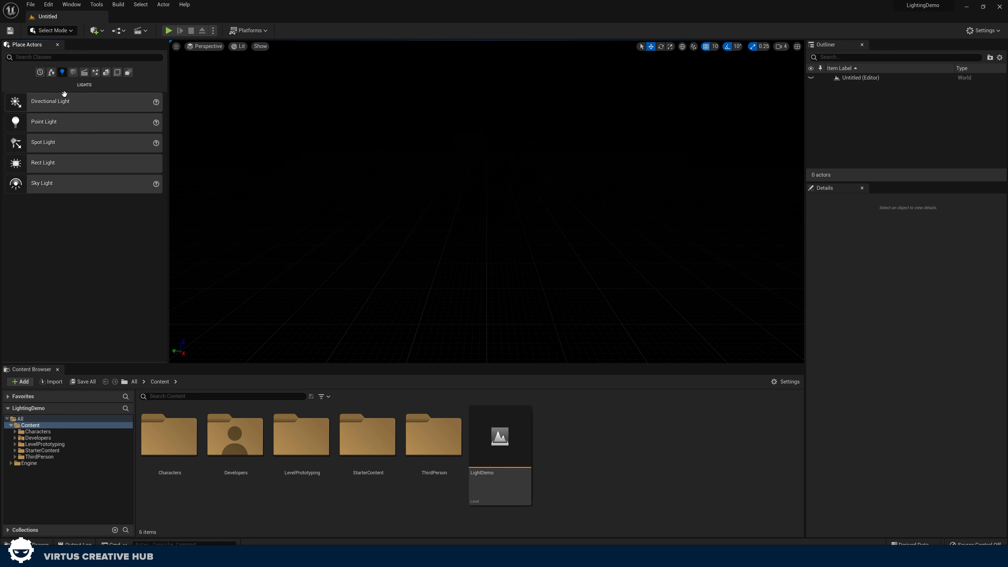
Add a cube shape to the empty level and scale it to about 8.25 × 7 × 0.5 as a floor slab.
click(52, 75)
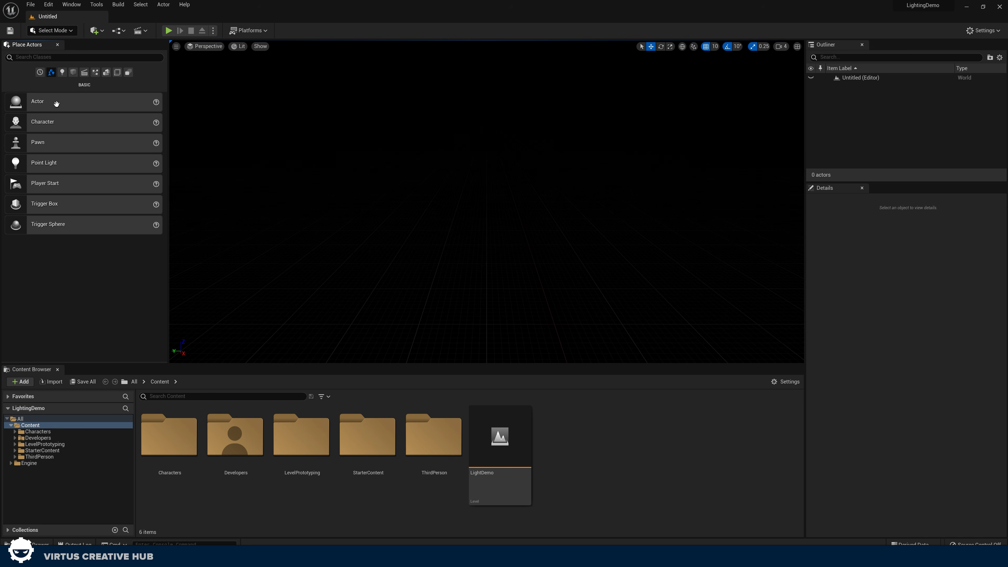
click(73, 75)
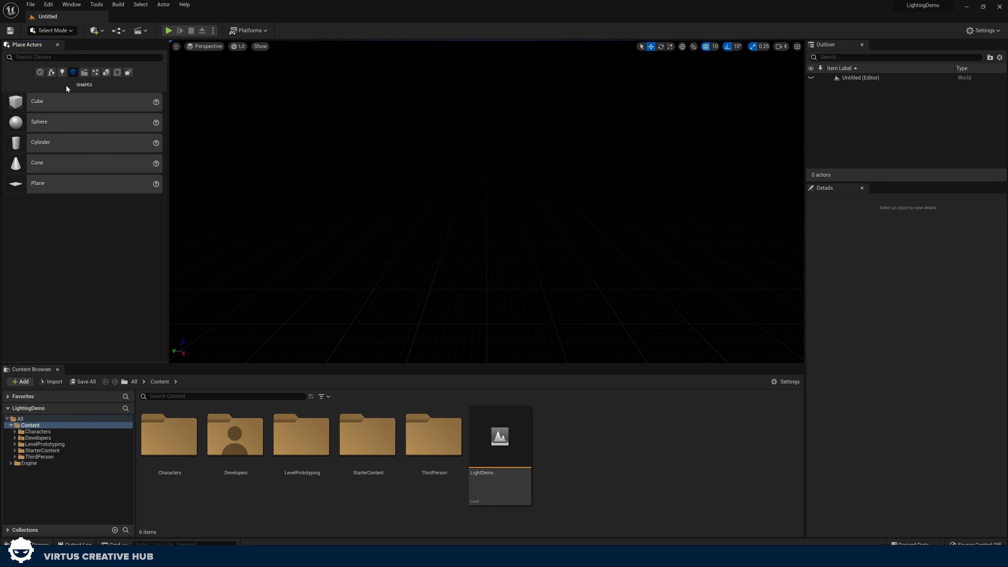
drag(72, 102, 440, 209)
click(670, 47)
key(d)
mouse_move(507, 234)
right_down()
mouse_move(468, 234)
mouse_move(507, 234)
right_up()
drag(494, 227, 17, 122)
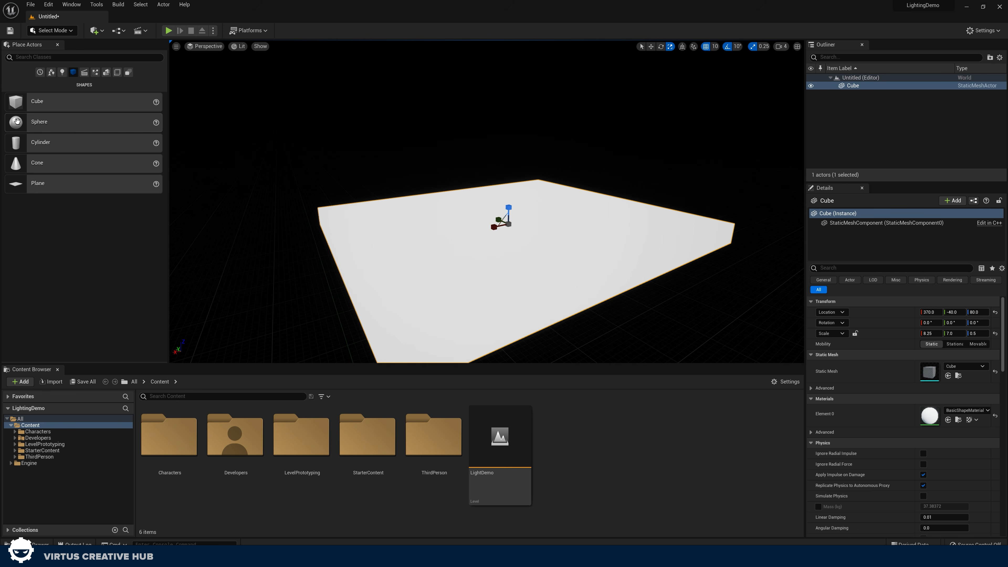
Place a second cube at about X 310, Y 0 on the floor slab and raise it to Z 150.
drag(231, 121, 512, 210)
key(f)
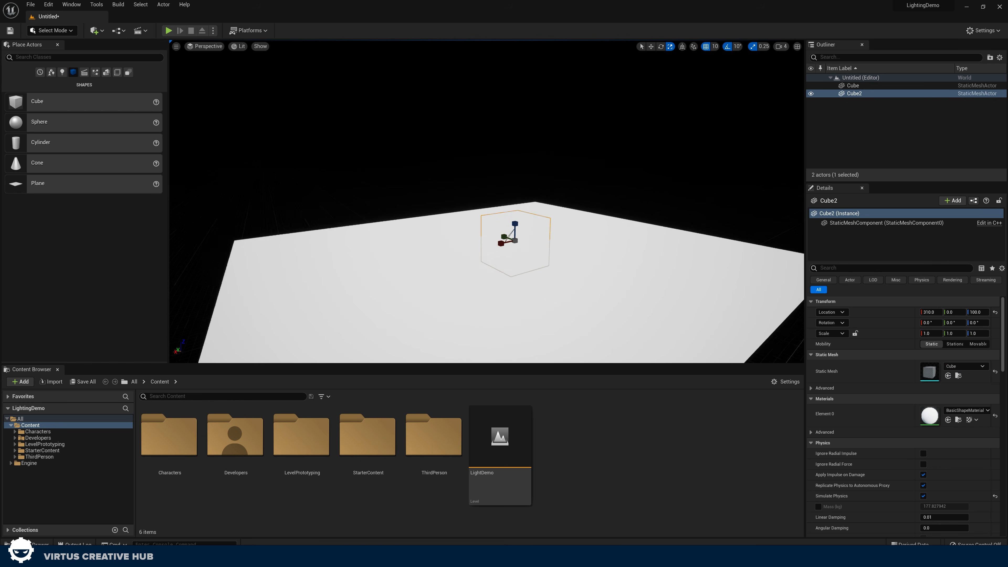
key(w)
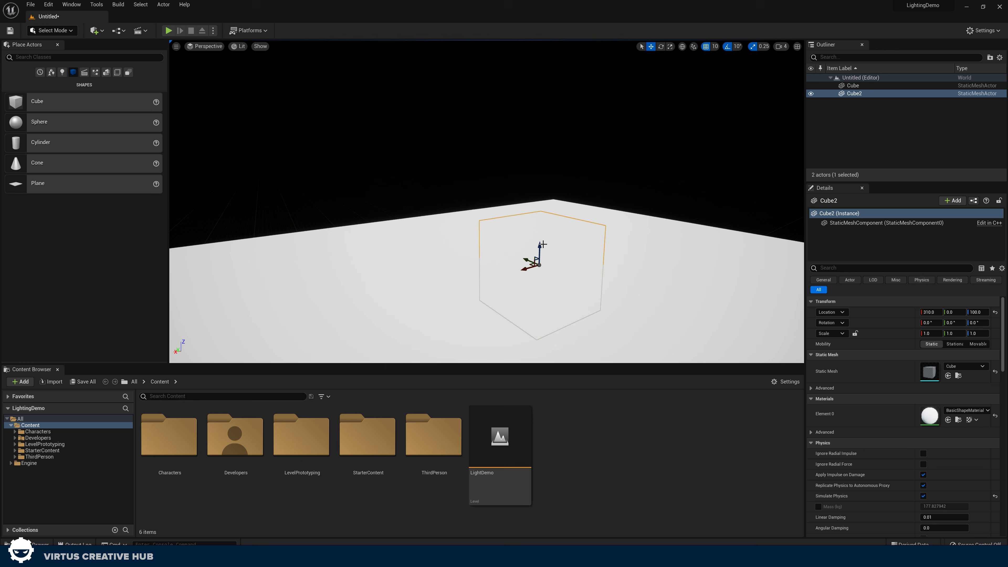
drag(543, 244, 542, 201)
right_drag(542, 200, 512, 268)
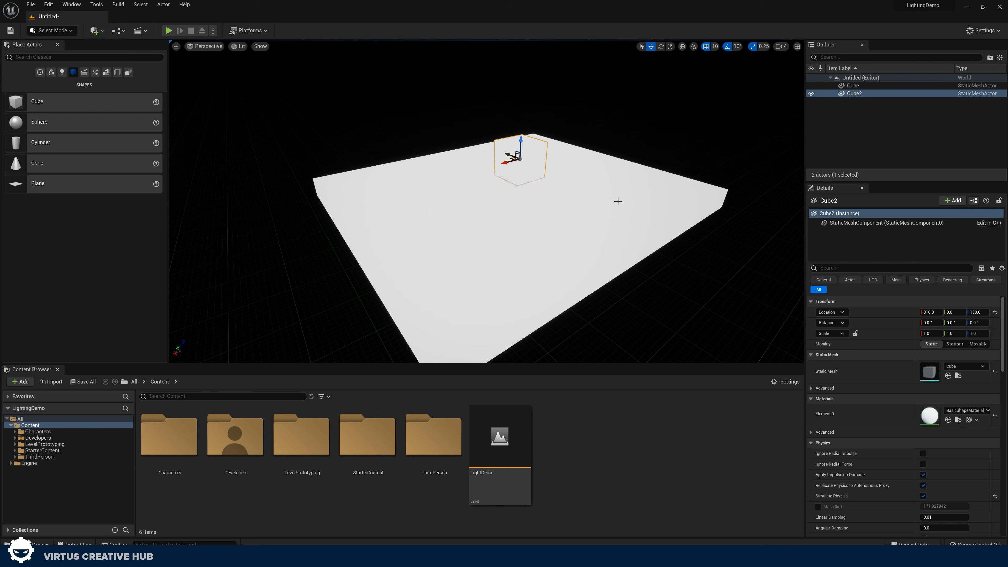
Add a directional light beside the second cube, at about X 450, Y 100, Z 150.
click(64, 75)
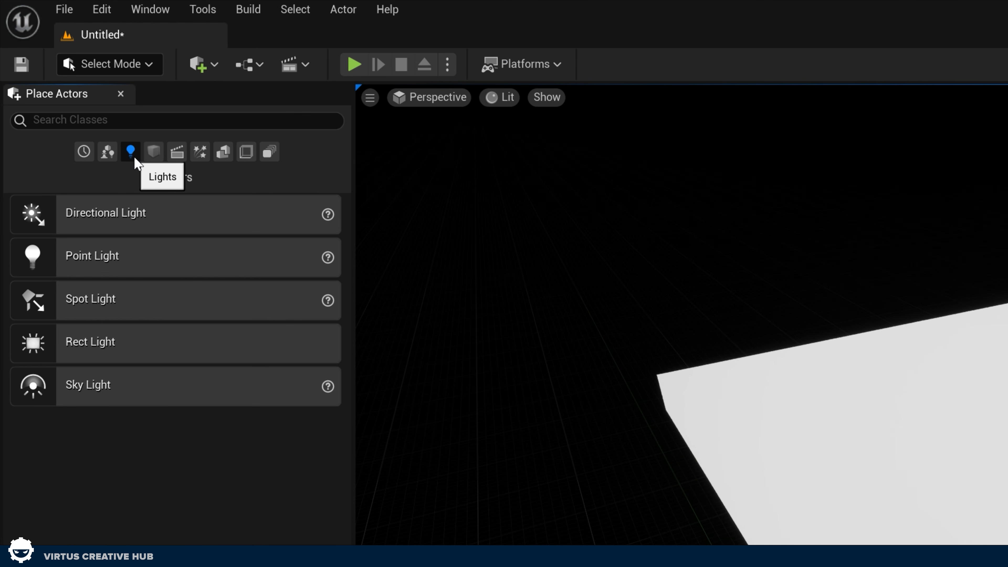
drag(107, 212, 965, 367)
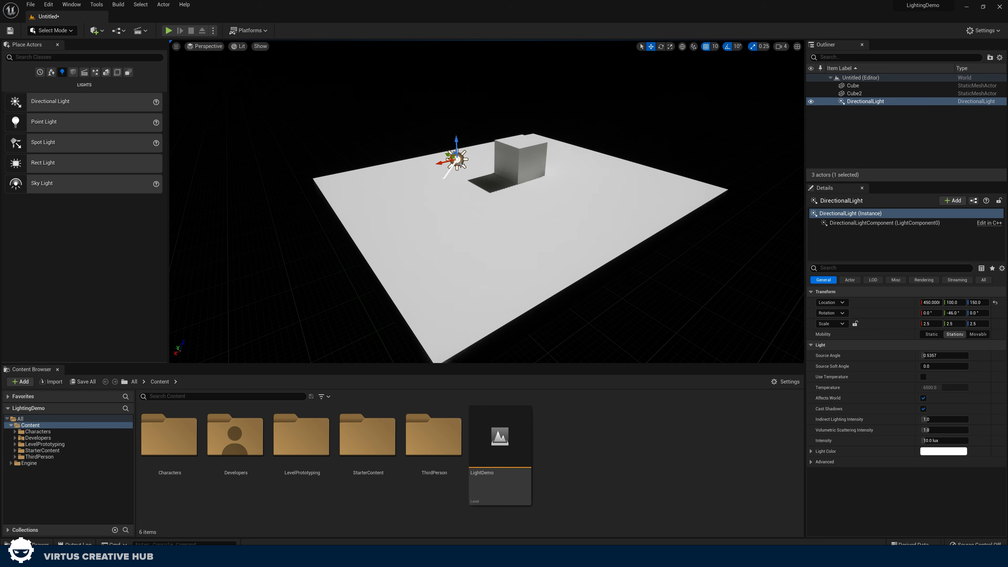
Rotate the directional light to about 20.1°, -20.9°, -61.4° so the cube casts a longer shadow across the floor slab.
right_drag(519, 186, 247, 122)
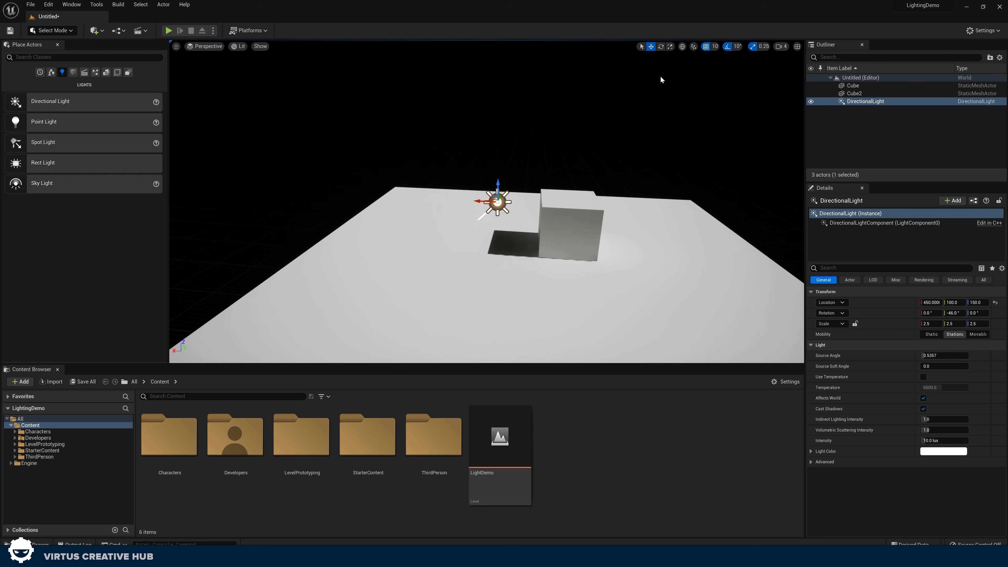
click(661, 46)
mouse_move(510, 212)
mouse_down()
mouse_move(492, 224)
mouse_move(460, 211)
mouse_move(499, 226)
mouse_move(514, 220)
mouse_up()
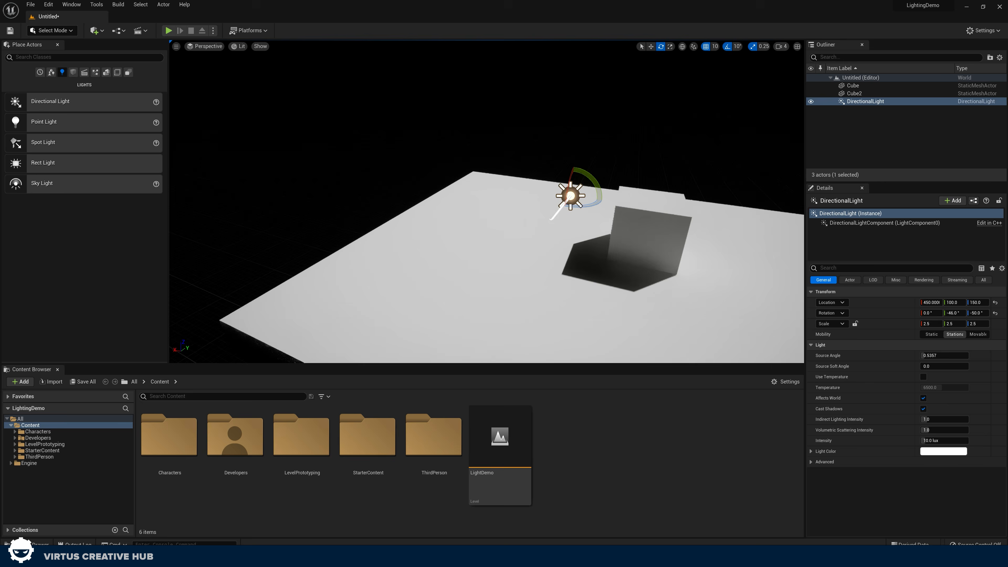
right_drag(514, 220, 489, 199)
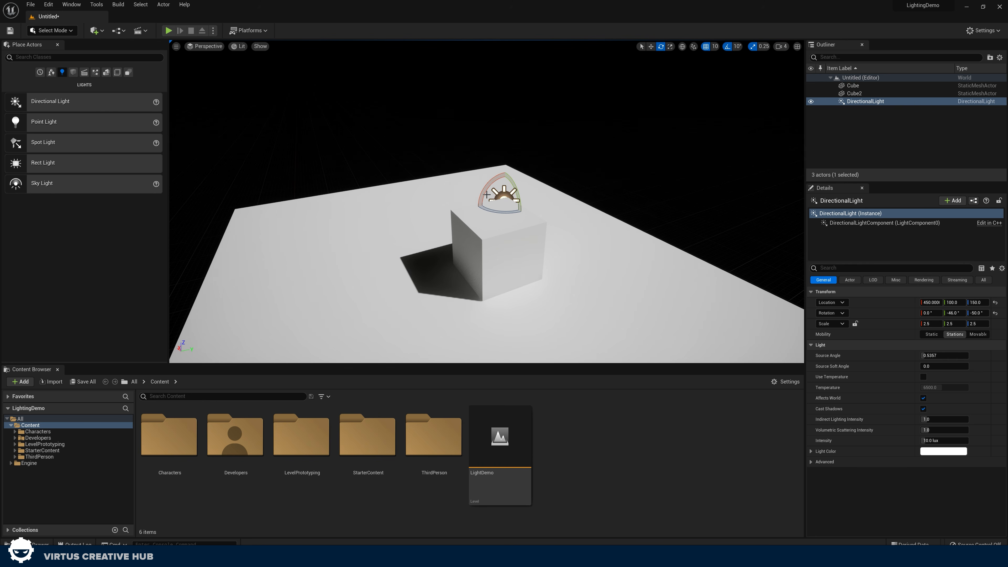
mouse_move(487, 186)
mouse_down()
mouse_move(501, 173)
mouse_move(485, 191)
mouse_up()
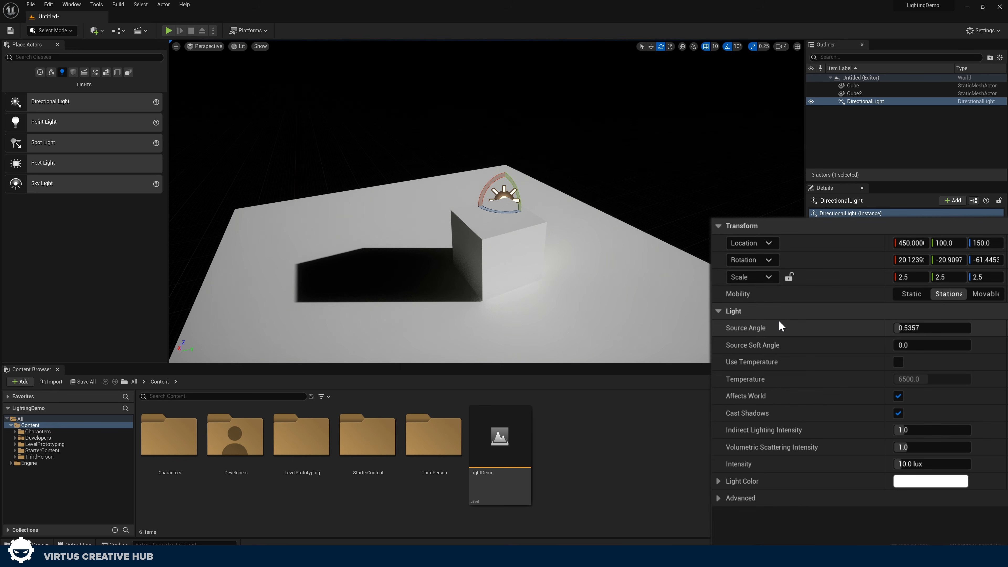
Set the directional light's intensity to about 11.7 lux, and enable Use Temperature with a temperature of about 5731.
mouse_move(919, 467)
mouse_down()
mouse_move(962, 467)
mouse_move(923, 467)
mouse_up()
click(898, 362)
mouse_move(909, 379)
mouse_down()
mouse_move(943, 380)
mouse_move(917, 379)
mouse_up()
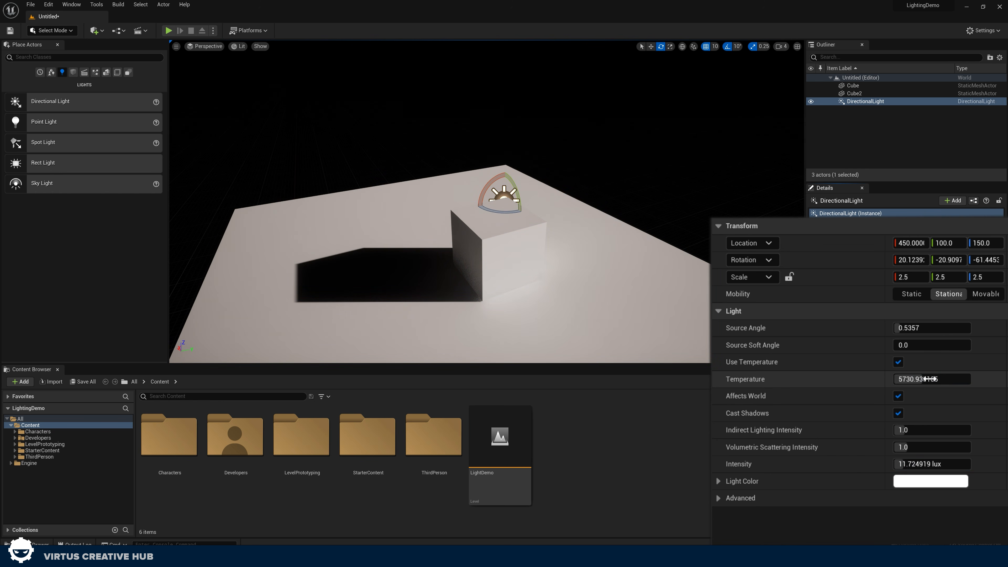
Try a salmon-pink light color on the directional light and undo the color change.
click(909, 486)
drag(738, 441, 750, 418)
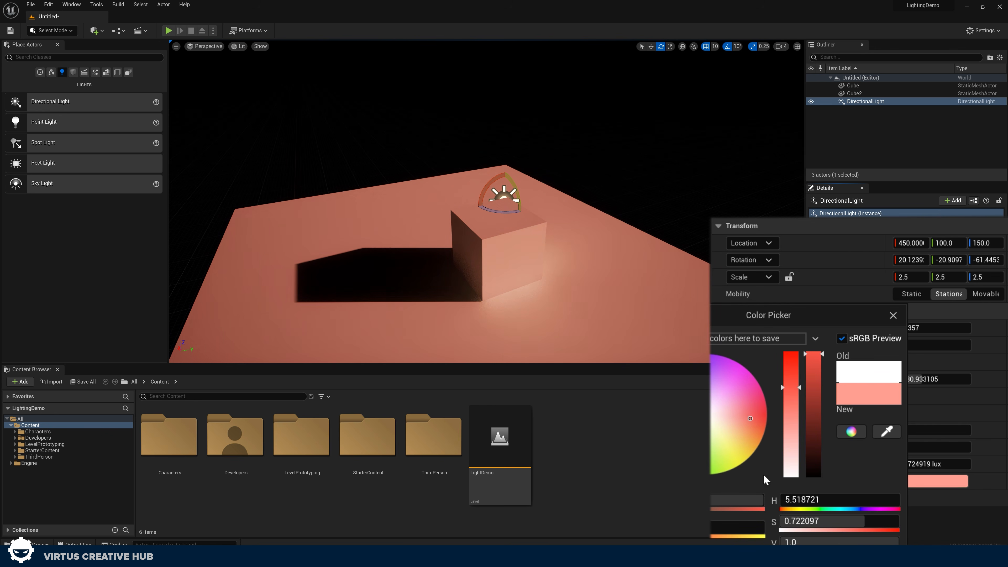
click(845, 565)
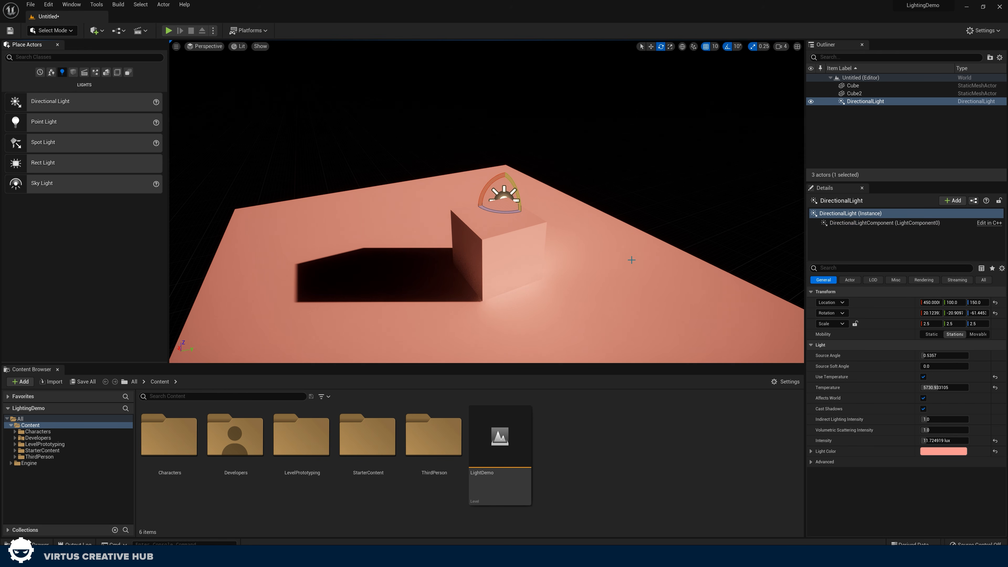
key(ctrl+z)
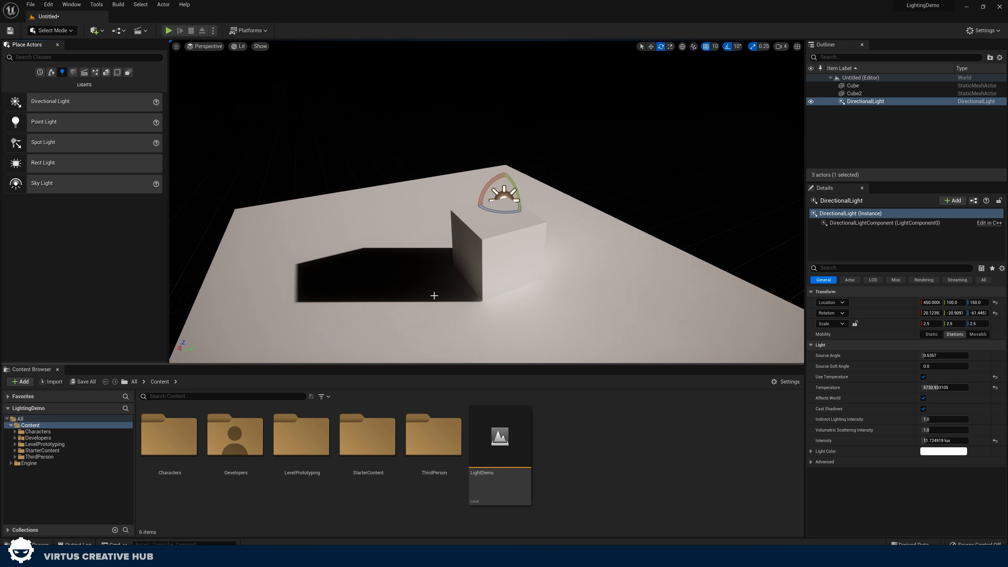
Add a point light in front of the cube and move it to about X 160, Y -150, Z 150.
mouse_move(458, 280)
right_down()
mouse_move(436, 289)
mouse_move(473, 274)
mouse_move(496, 278)
mouse_move(449, 284)
mouse_move(457, 280)
right_up()
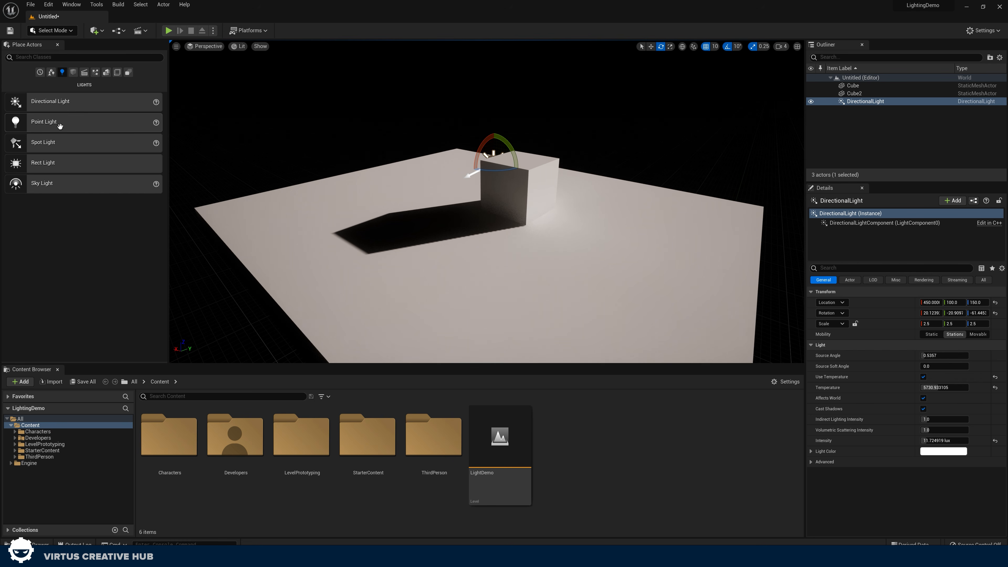
drag(56, 122, 605, 225)
key(f)
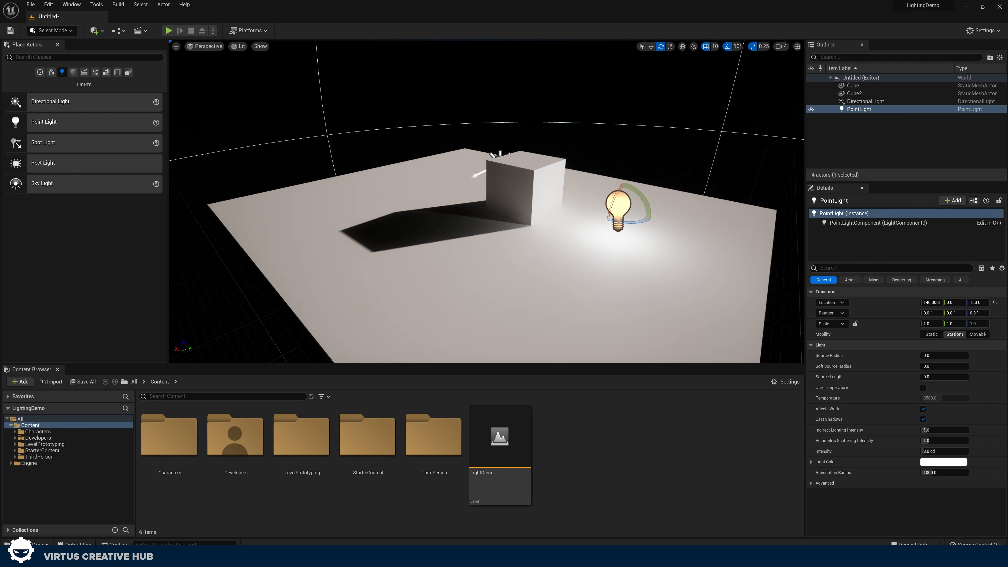
click(651, 46)
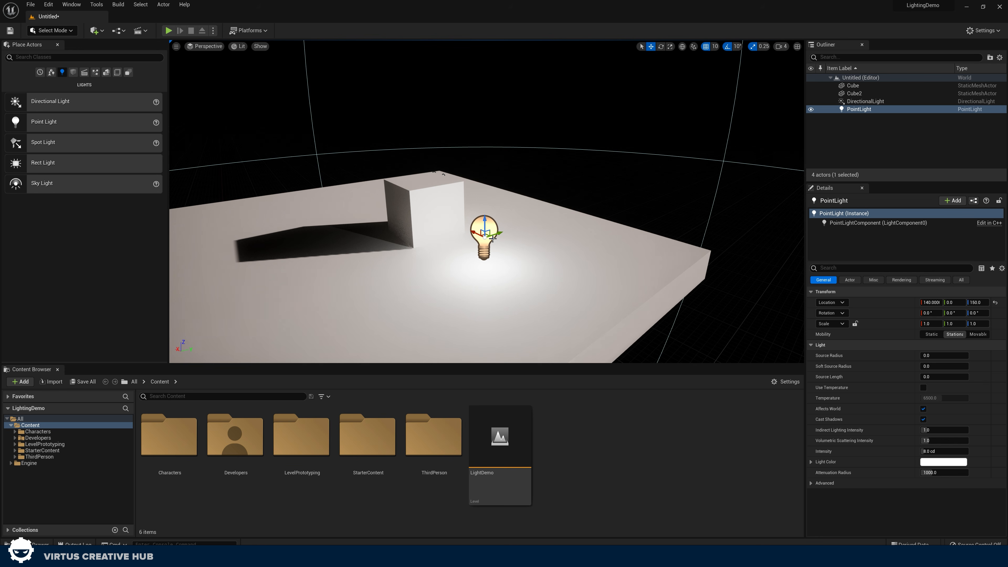
drag(472, 234, 465, 242)
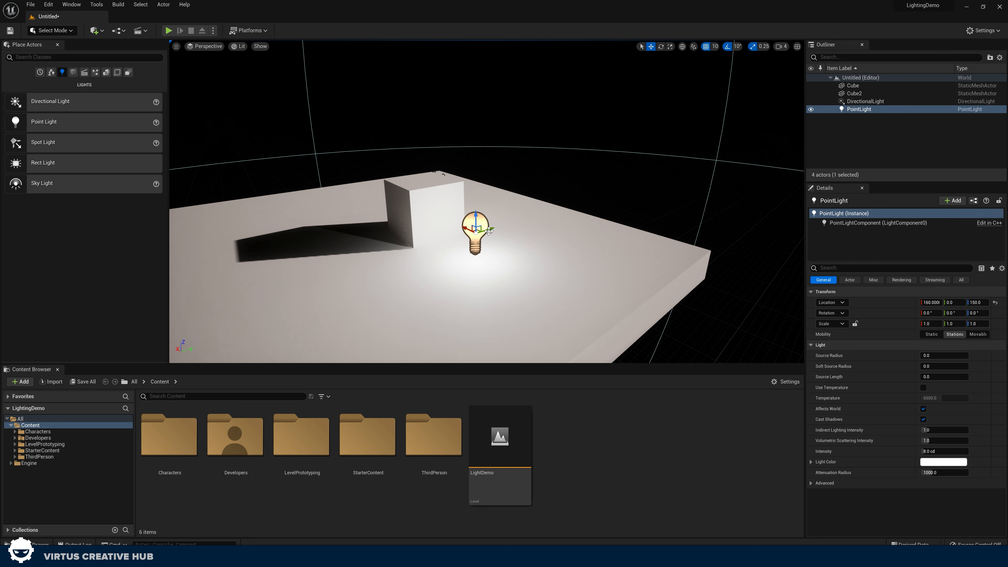
right_drag(489, 231, 434, 244)
key(d)
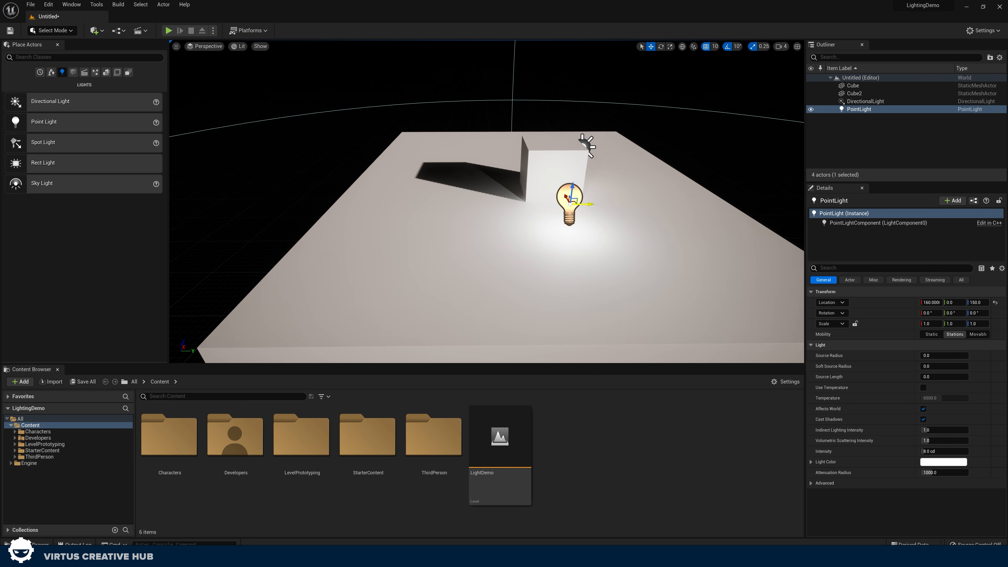
drag(592, 204, 489, 205)
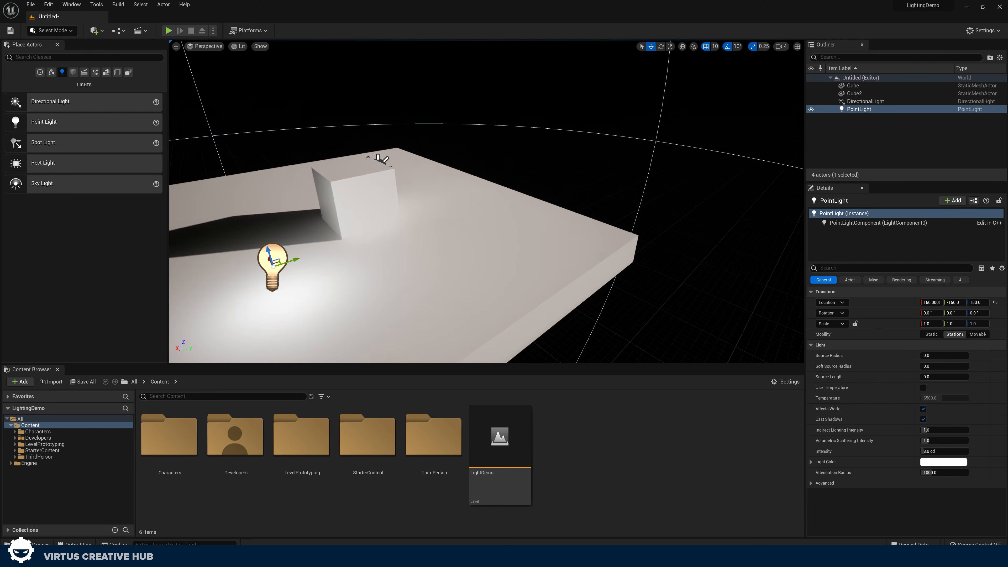
Set the point light's intensity to about 19.5 cd, and enable Use Temperature with a temperature of about 8423.
key(a)
right_drag(587, 286, 602, 286)
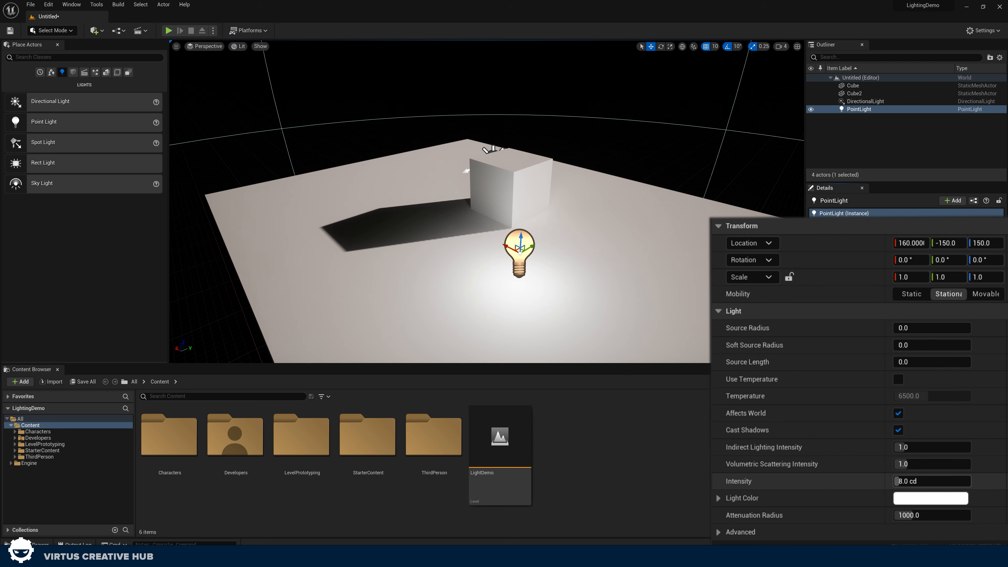
mouse_move(896, 481)
mouse_down()
mouse_move(928, 481)
mouse_move(901, 480)
mouse_move(912, 481)
mouse_up()
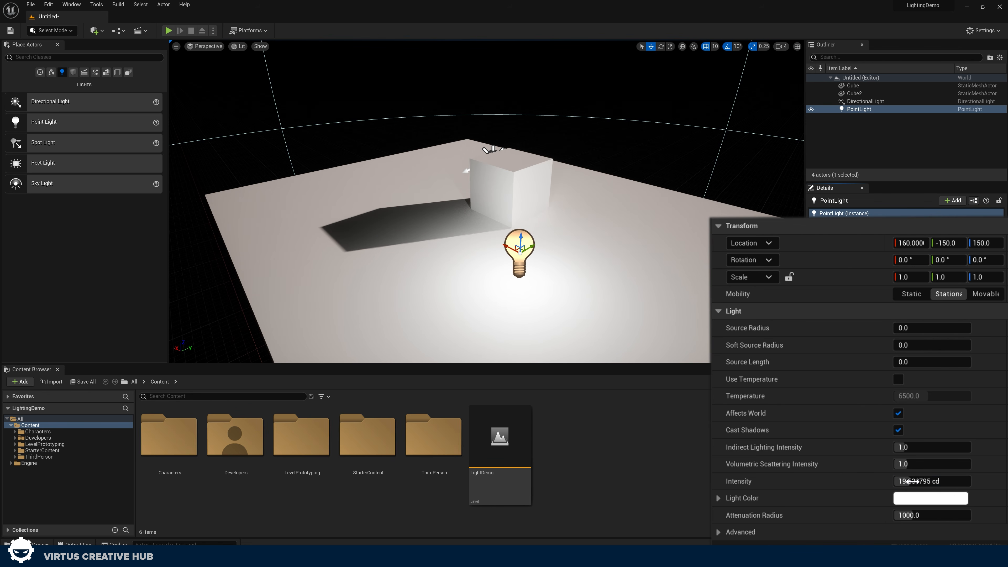
click(898, 379)
drag(901, 396, 944, 396)
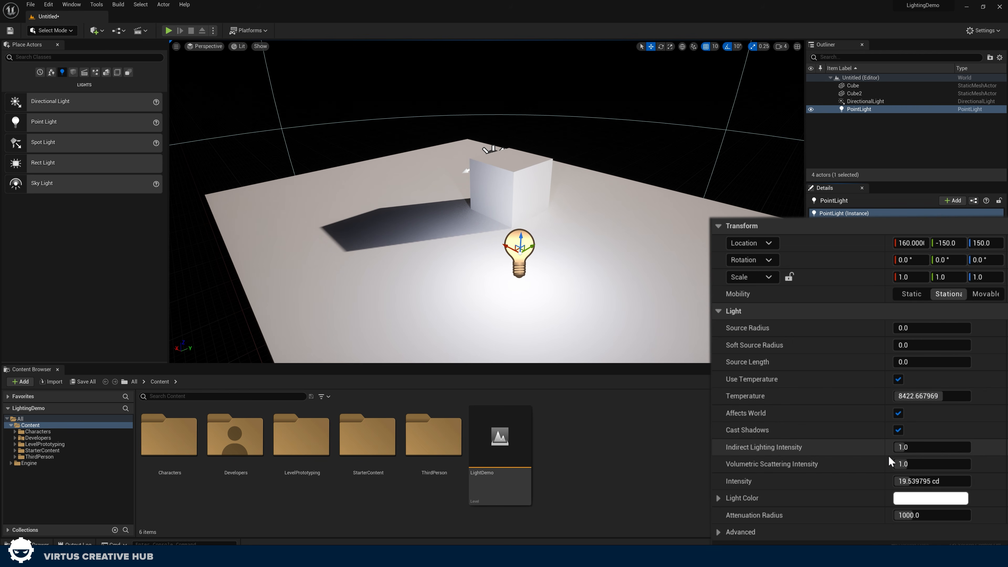
Change the point light's color to a light green.
click(901, 499)
drag(685, 449, 676, 453)
key(Return)
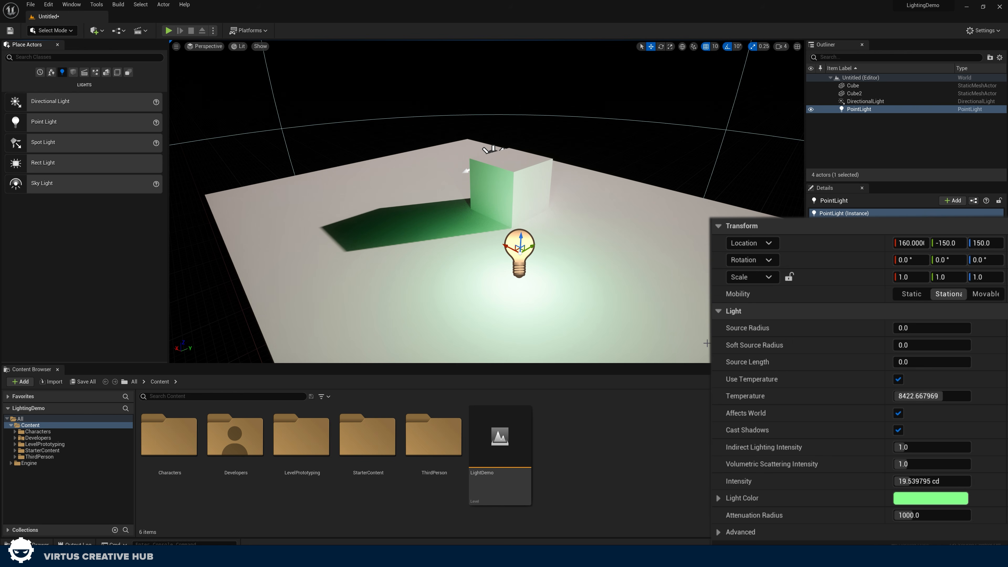
Toggle the point light's Affects World option off and on to compare its effect on the cube's shadow, leaving it enabled.
alt+drag(528, 279, 597, 258)
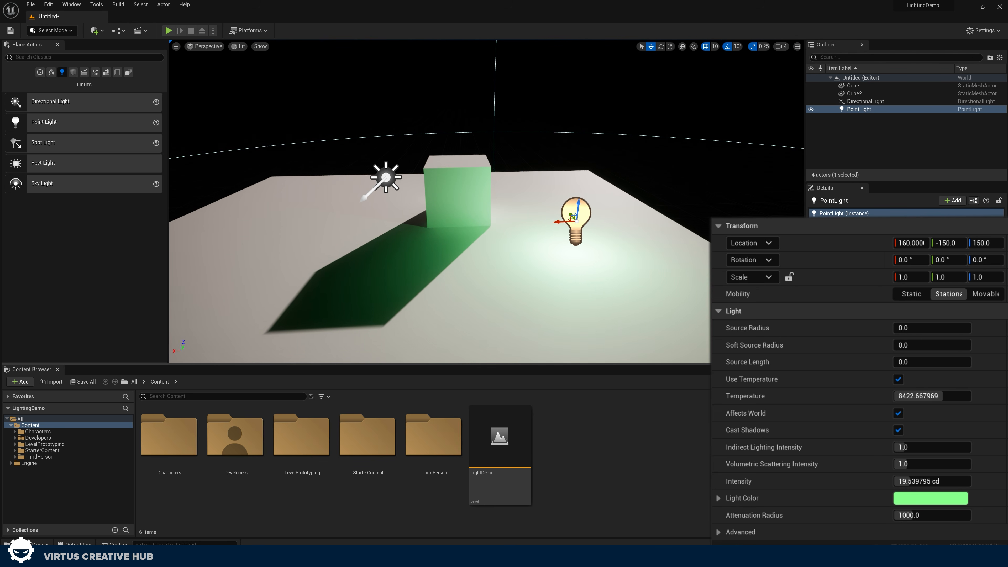
right_drag(377, 191, 377, 192)
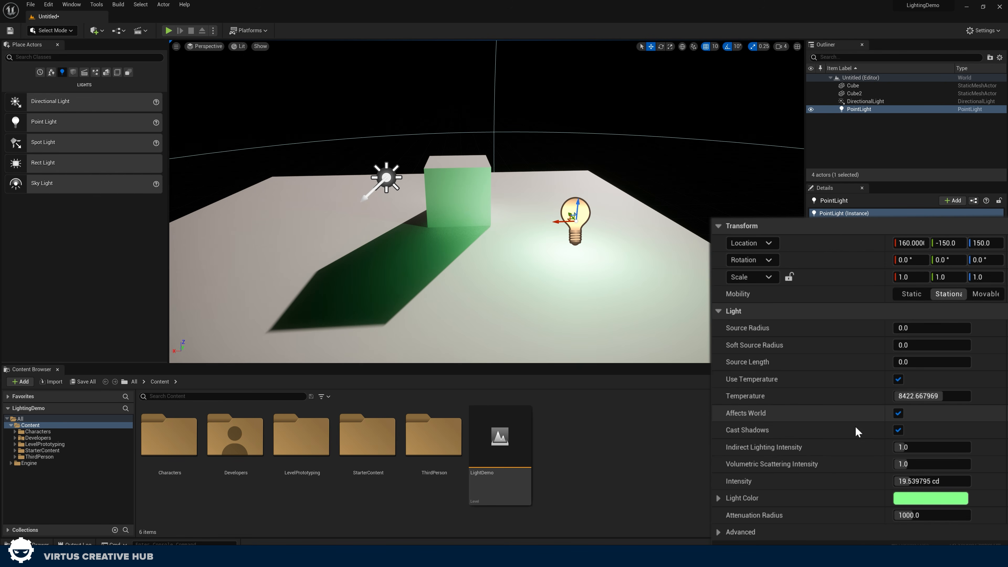
click(899, 415)
click(900, 415)
click(899, 415)
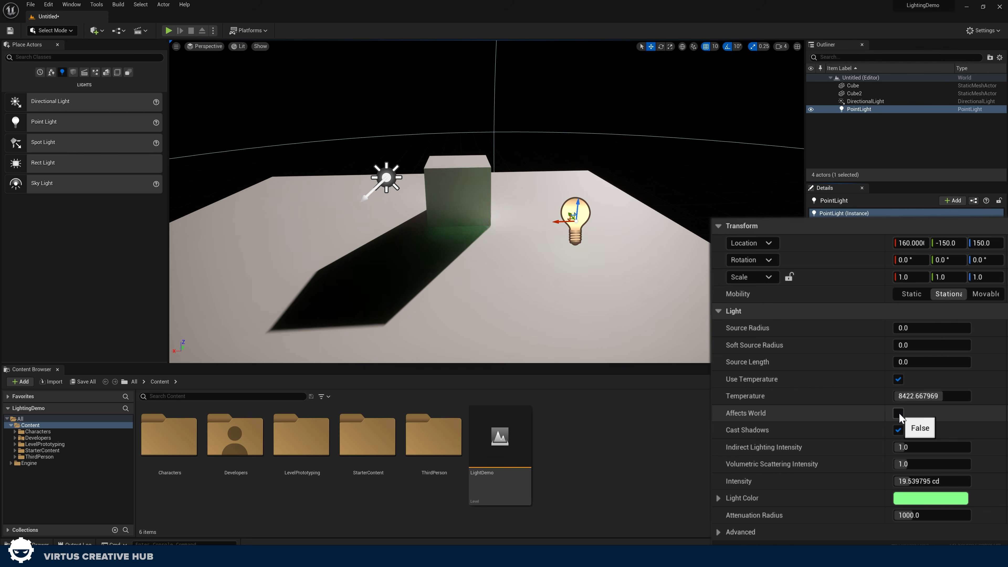
click(899, 415)
click(899, 415)
click(899, 414)
click(898, 414)
click(899, 413)
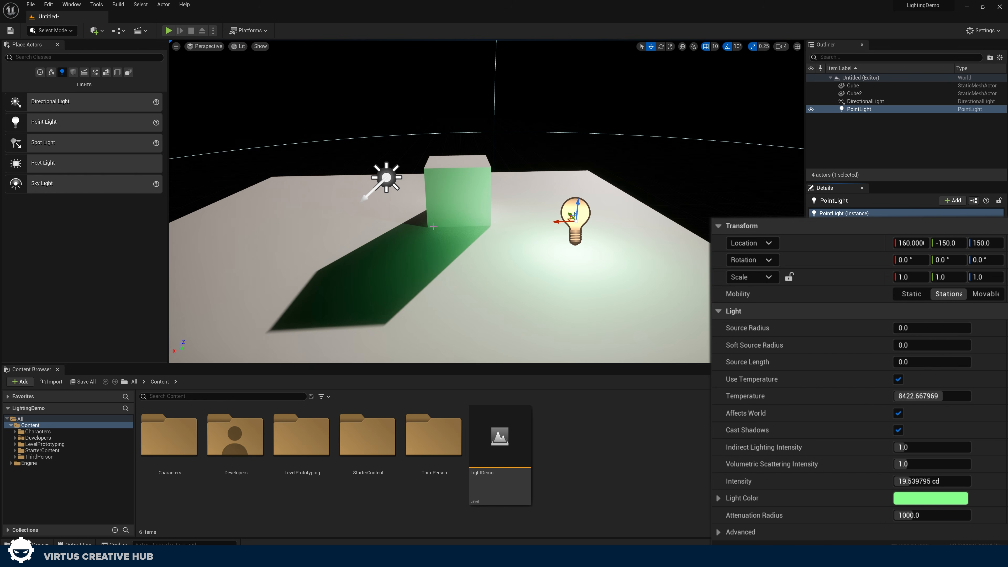
Add a spot light above the cube's shadow, at about X 450, Y -190, Z 210.
mouse_move(434, 226)
right_down()
mouse_move(488, 238)
mouse_move(417, 226)
right_up()
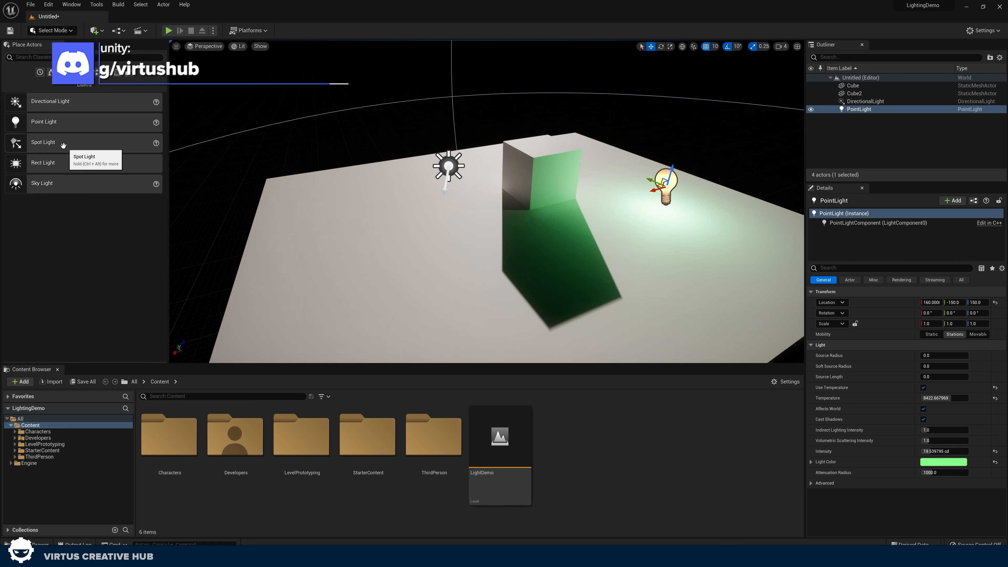
drag(89, 148, 532, 275)
drag(534, 229, 535, 183)
right_drag(535, 183, 497, 171)
mouse_move(542, 203)
right_down()
mouse_move(520, 200)
mouse_move(542, 203)
right_up()
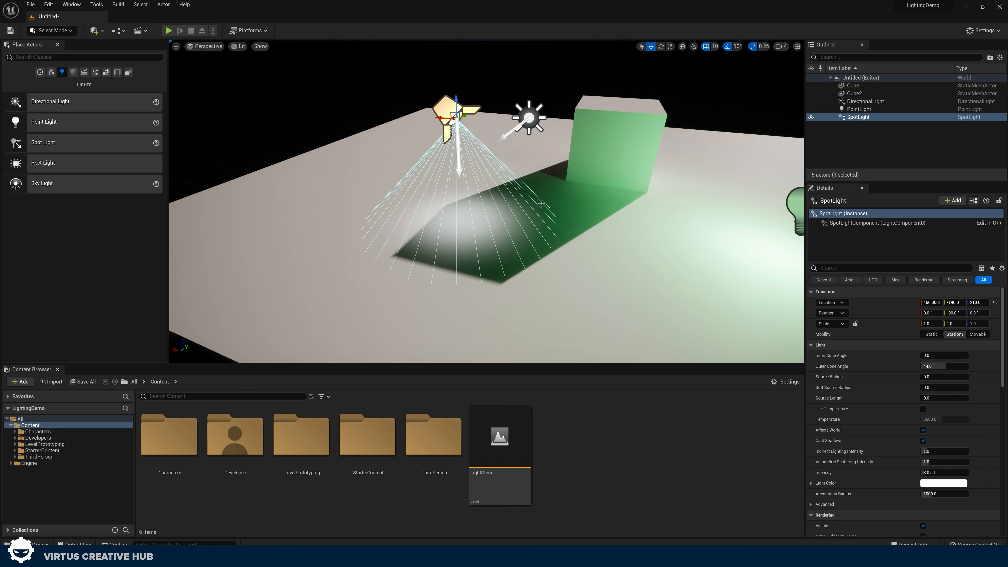
Set the spot light's outer cone angle to about 53.5 and its intensity to about 60.9 cd.
right_drag(575, 203, 504, 238)
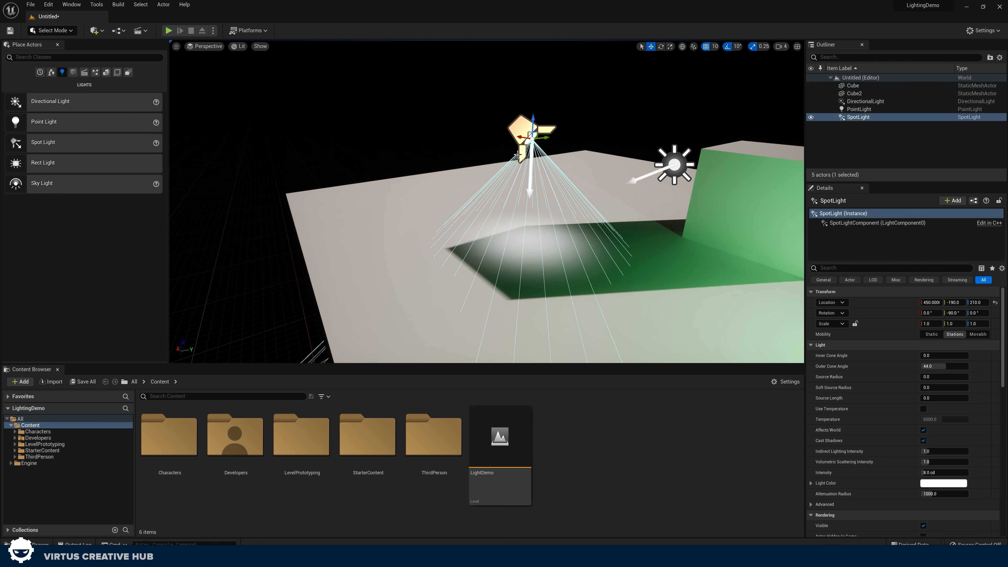
mouse_move(543, 189)
right_down()
mouse_move(532, 199)
mouse_move(543, 189)
right_up()
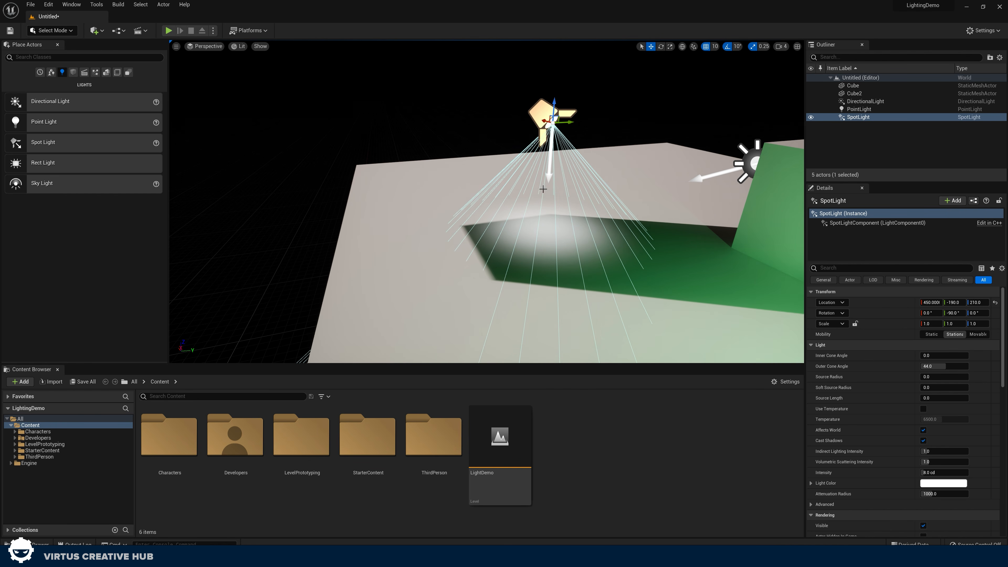
mouse_move(555, 260)
right_down()
mouse_move(572, 256)
mouse_move(555, 259)
right_up()
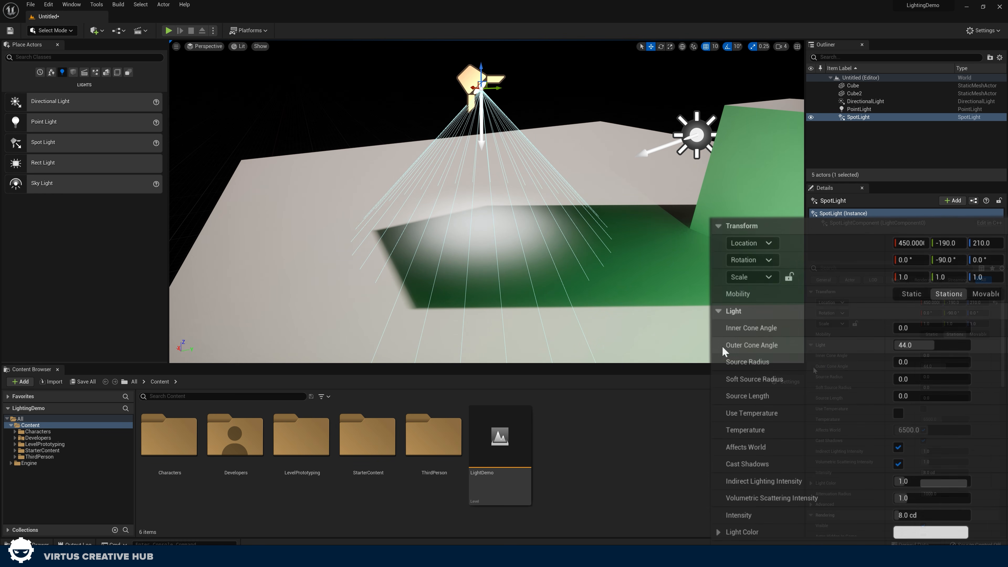
mouse_move(938, 346)
mouse_down()
mouse_move(972, 346)
mouse_move(915, 346)
mouse_move(947, 345)
mouse_up()
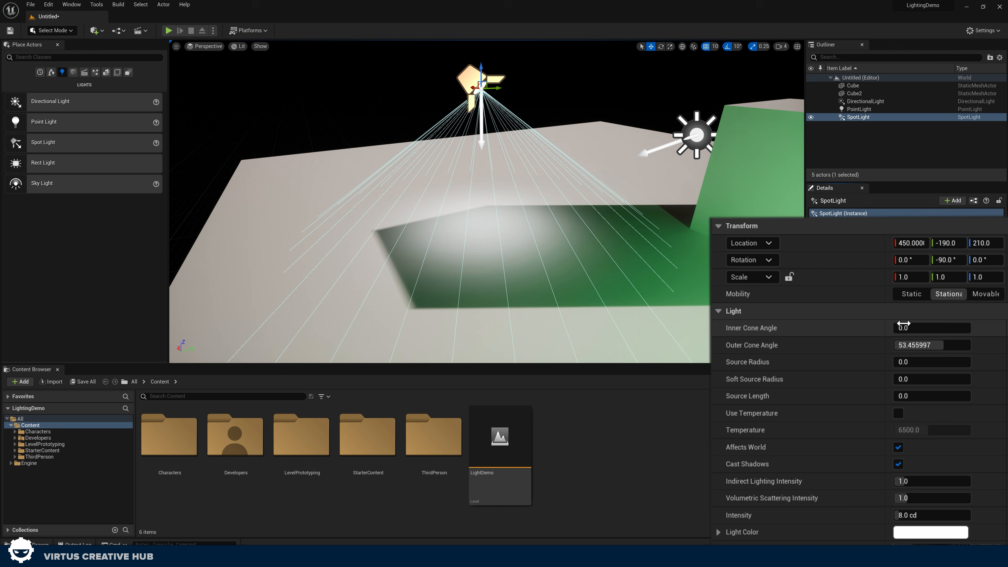
drag(913, 515, 943, 515)
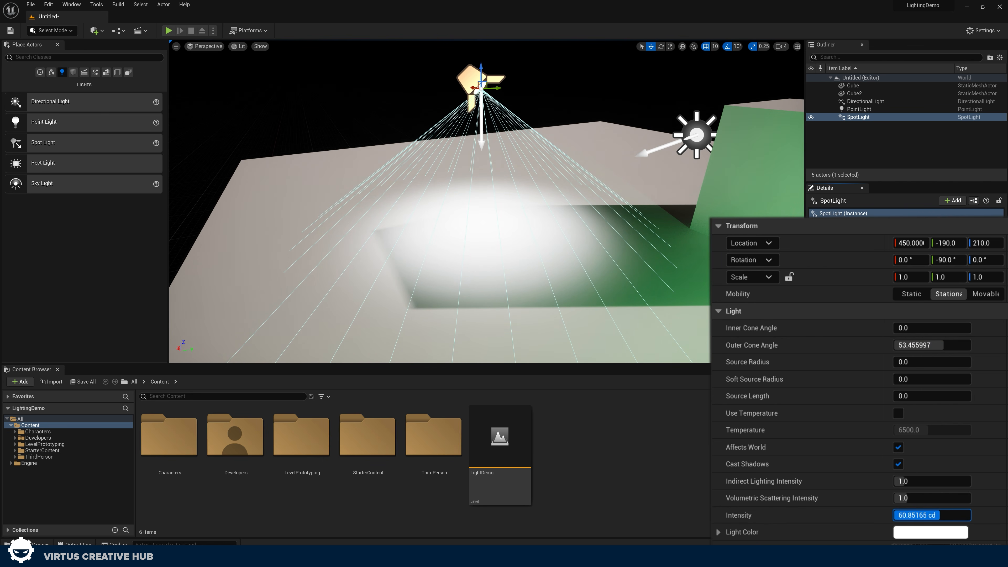
Give the spot light a bright yellow-green color, and enable Use Temperature with a temperature of about 11066.
click(928, 533)
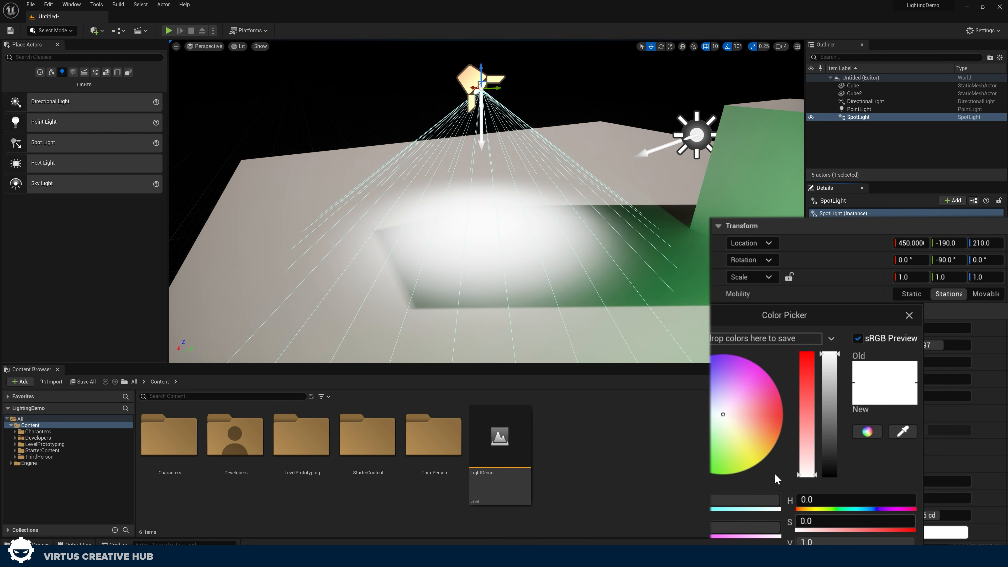
drag(728, 424, 732, 473)
click(845, 556)
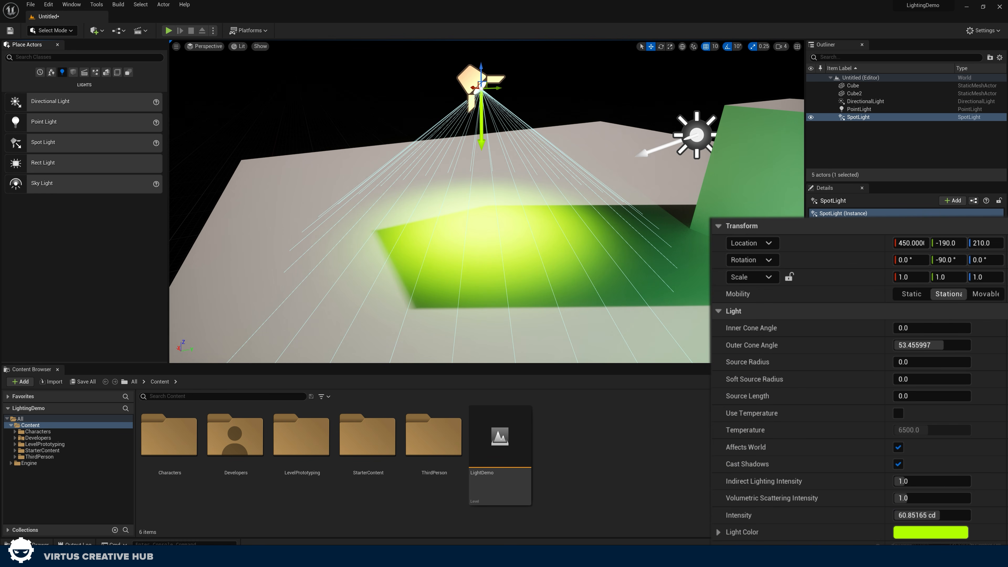
click(898, 412)
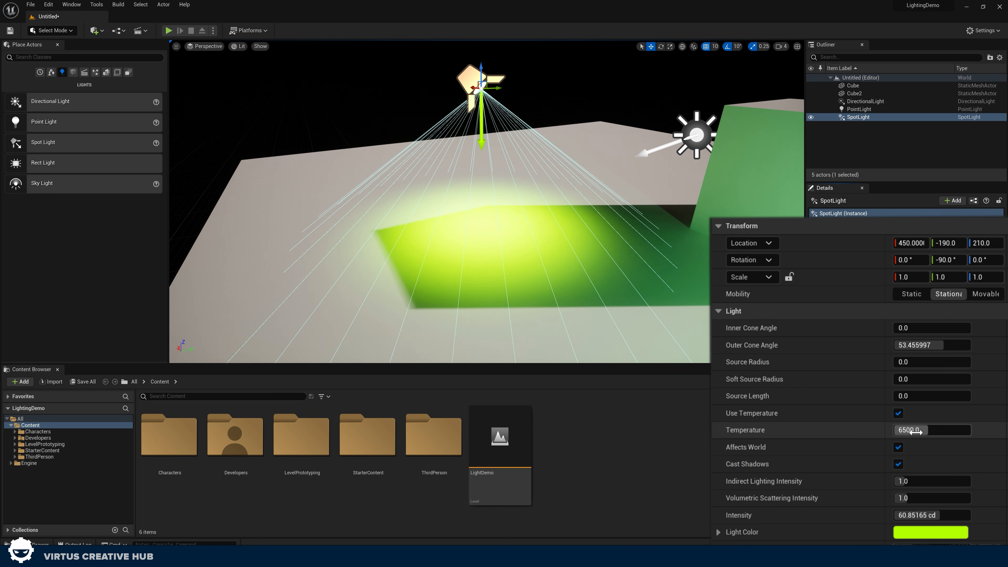
drag(912, 430, 885, 431)
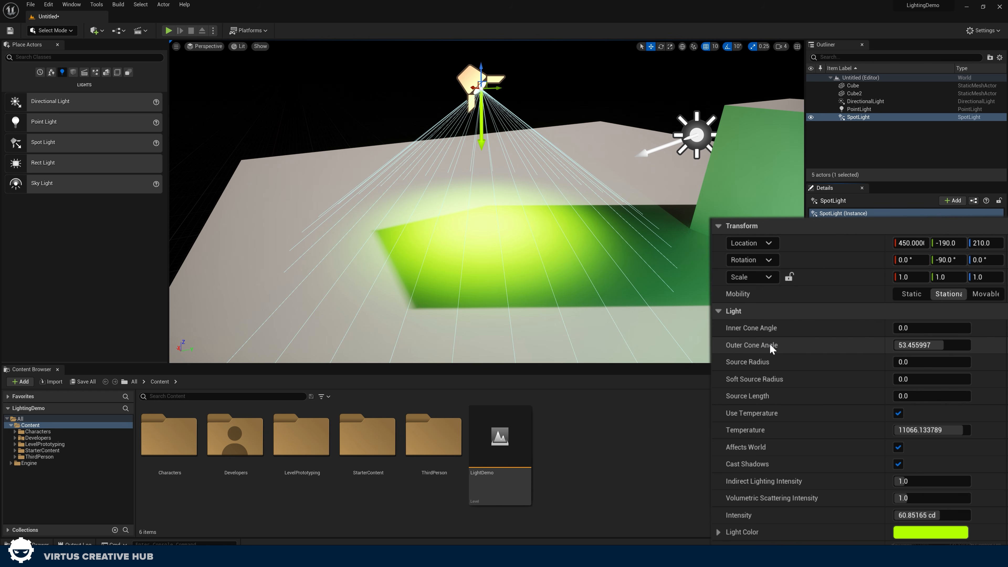
Adjust the spot light's cone to an inner angle of about 27.1 and an outer angle of about 54.9.
mouse_move(930, 345)
mouse_down()
mouse_move(898, 345)
mouse_move(950, 345)
mouse_move(935, 345)
mouse_up()
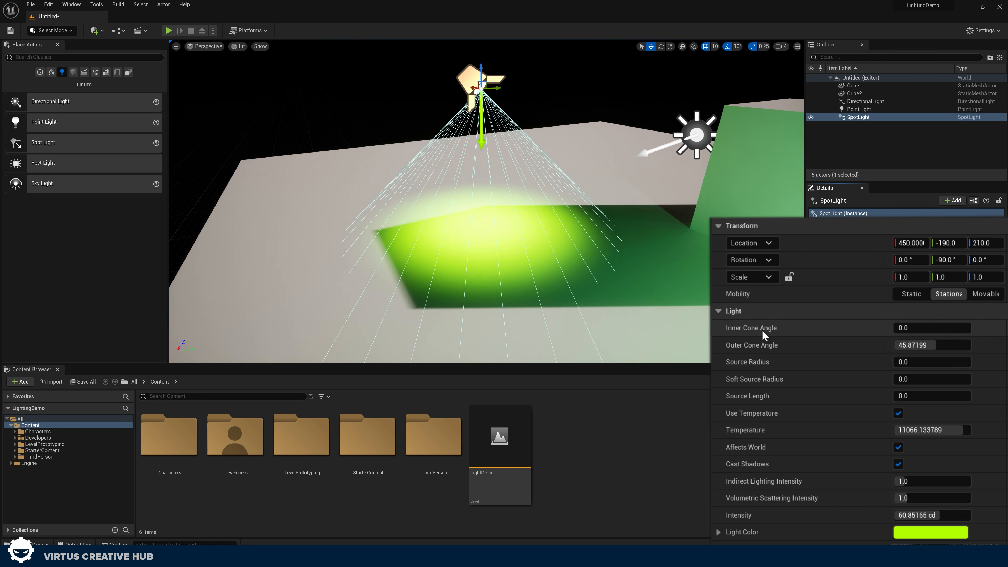
drag(913, 328, 942, 328)
mouse_move(486, 202)
right_down()
mouse_move(512, 231)
mouse_move(516, 202)
mouse_move(500, 190)
mouse_move(498, 210)
mouse_move(496, 201)
right_up()
drag(941, 328, 917, 328)
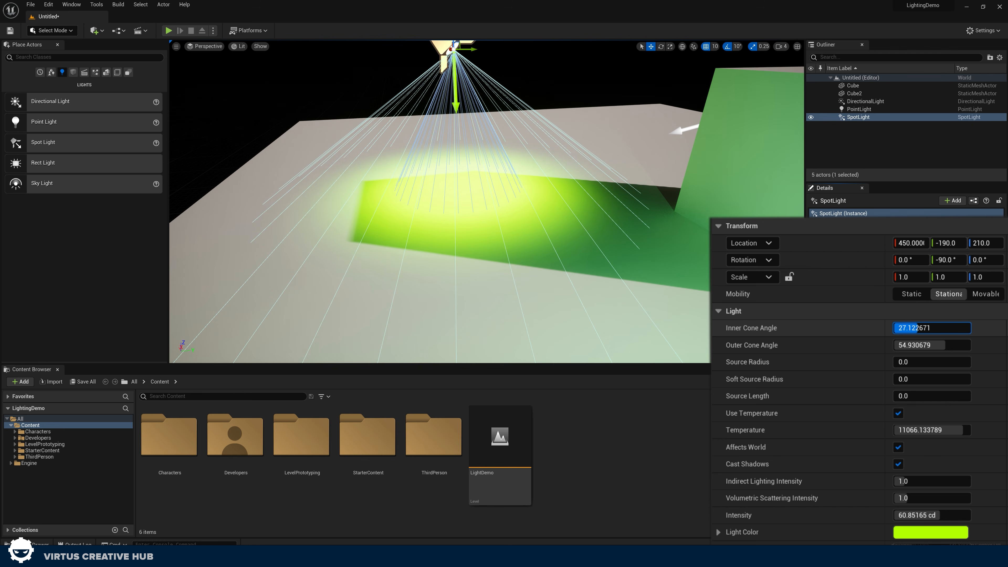
right_drag(496, 201, 482, 190)
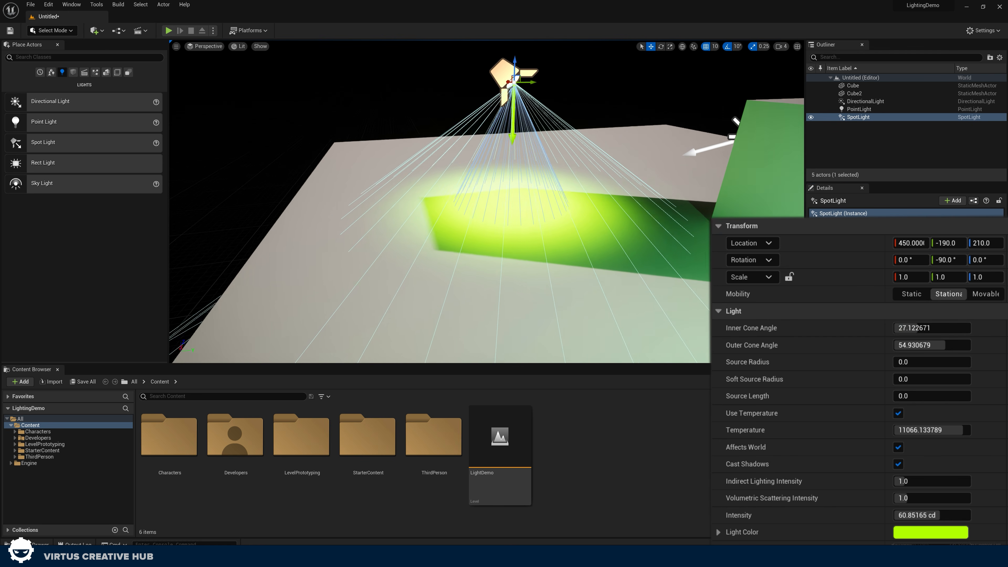
right_drag(580, 241, 580, 241)
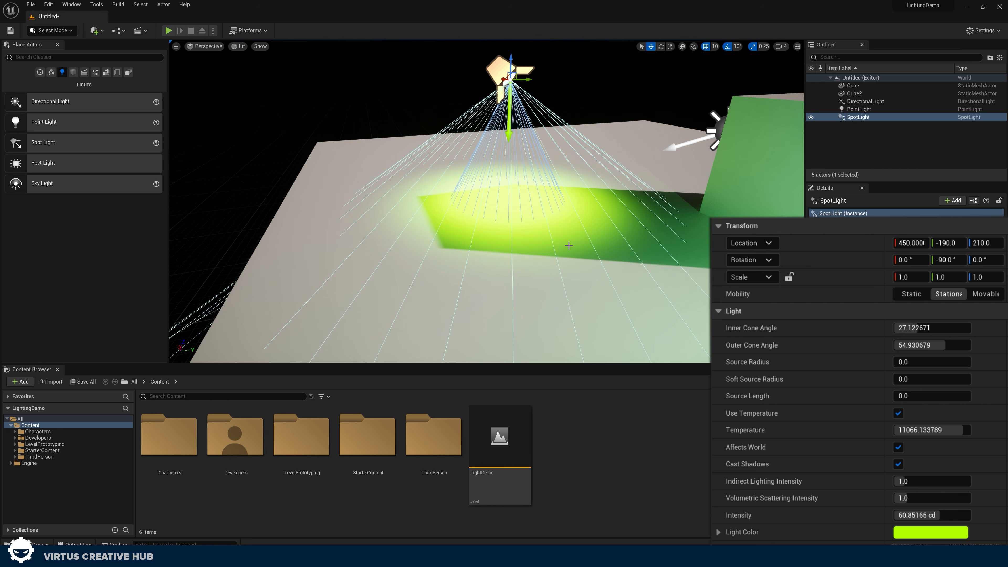
Add a rect light on the other side of the cube, at about X 140, Y 130, Z 160.
right_drag(574, 272, 524, 271)
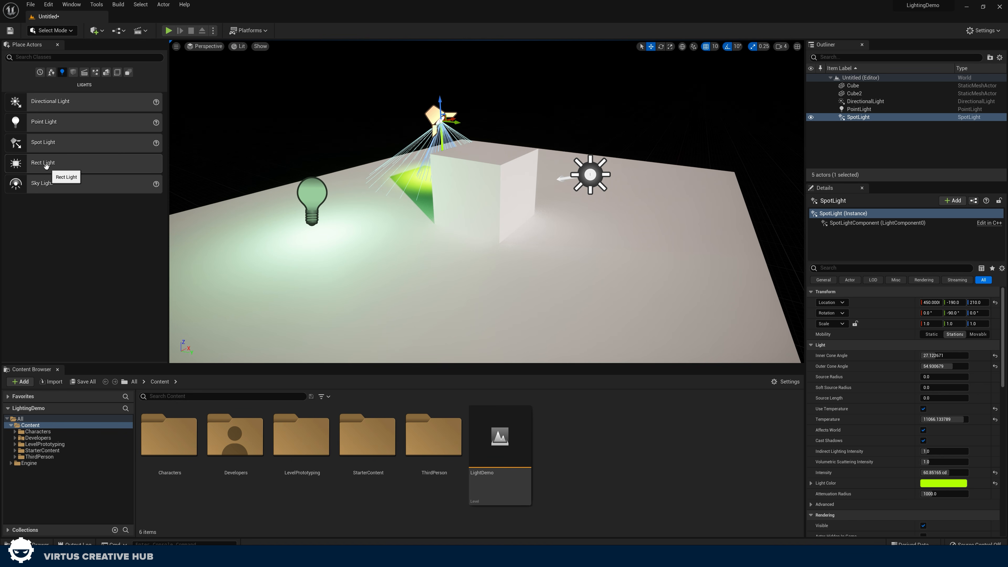
drag(44, 165, 513, 332)
mouse_move(572, 288)
right_down()
mouse_move(508, 284)
mouse_move(619, 285)
mouse_move(429, 280)
mouse_move(573, 287)
right_up()
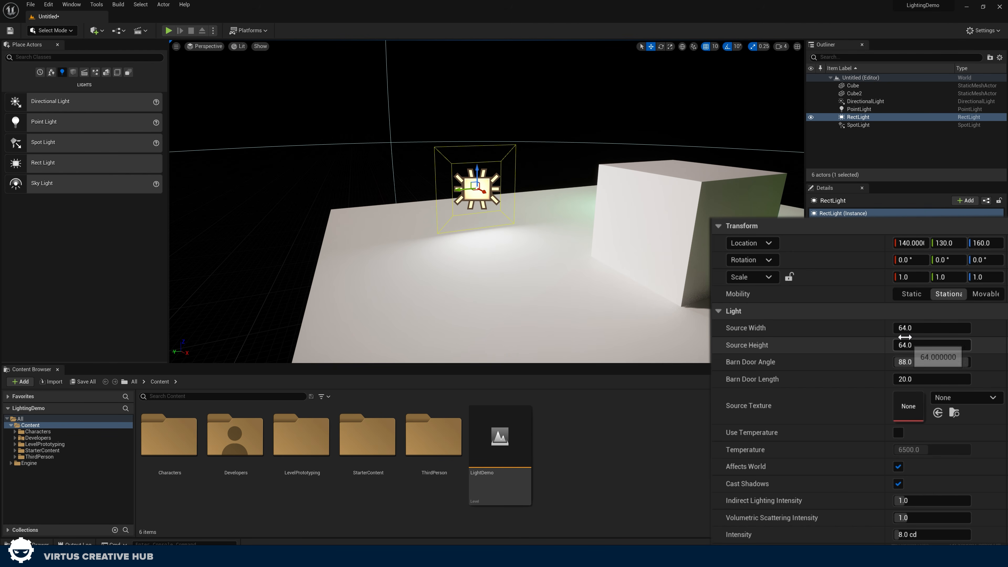
Enlarge the rect light's source to a width of about 213.8 and a height of about 70.2.
mouse_move(905, 333)
mouse_down()
mouse_move(976, 333)
mouse_move(921, 333)
mouse_move(919, 345)
mouse_move(952, 345)
mouse_move(918, 345)
mouse_up()
key(w)
right_drag(543, 244, 560, 228)
key(s)
key(w)
key(s)
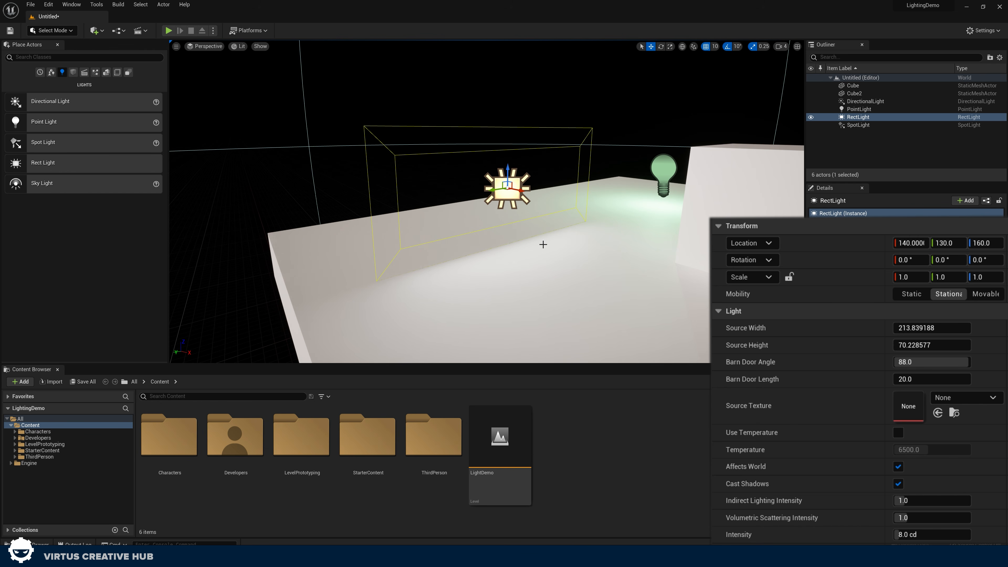
Review the point light and the spot light in turn to compare how each illuminates the floor slab.
key(s)
right_drag(535, 251, 596, 253)
key(w)
click(491, 239)
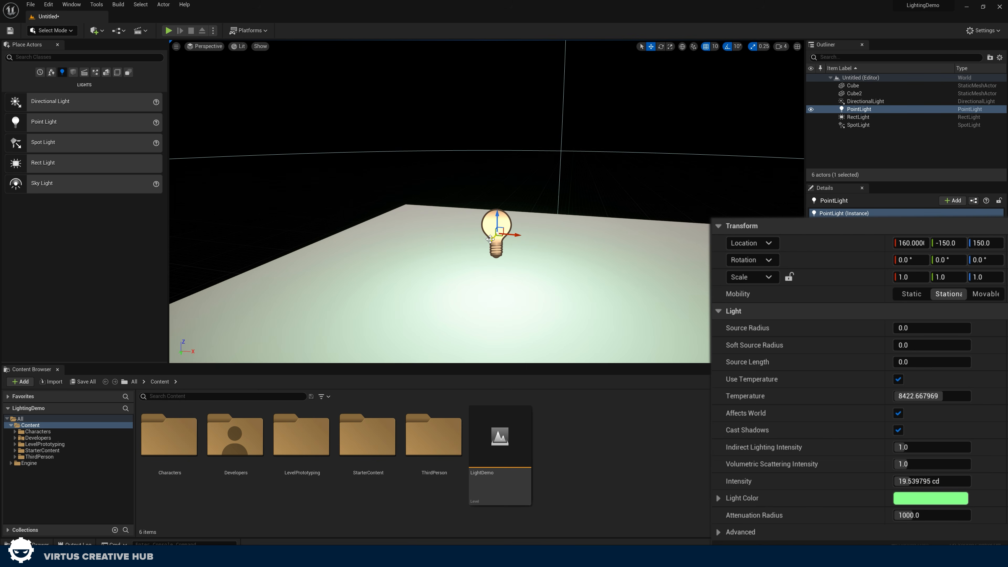
right_drag(490, 240, 591, 240)
key(a)
click(474, 169)
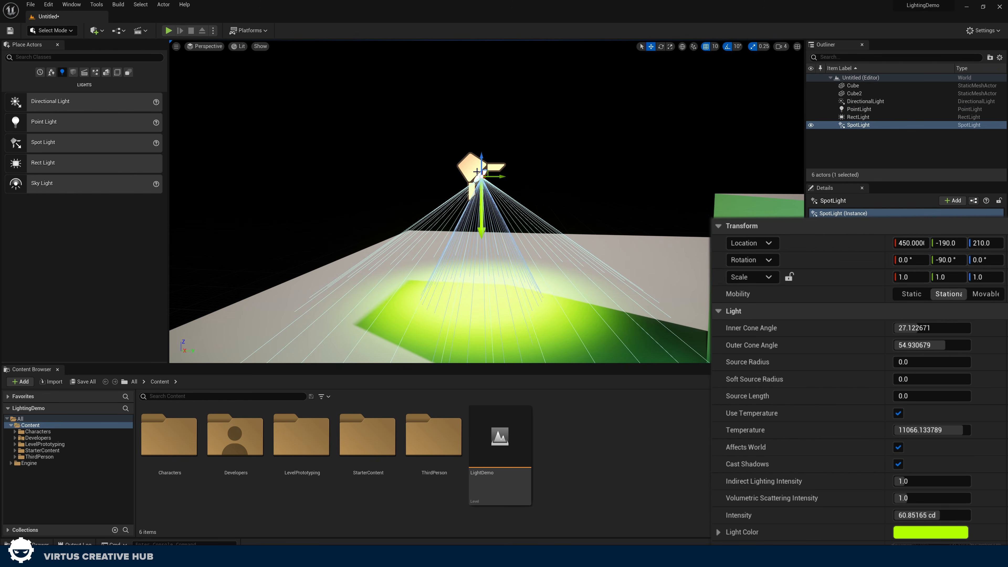
mouse_move(513, 231)
right_down()
mouse_move(544, 233)
mouse_move(516, 246)
right_up()
key(s)
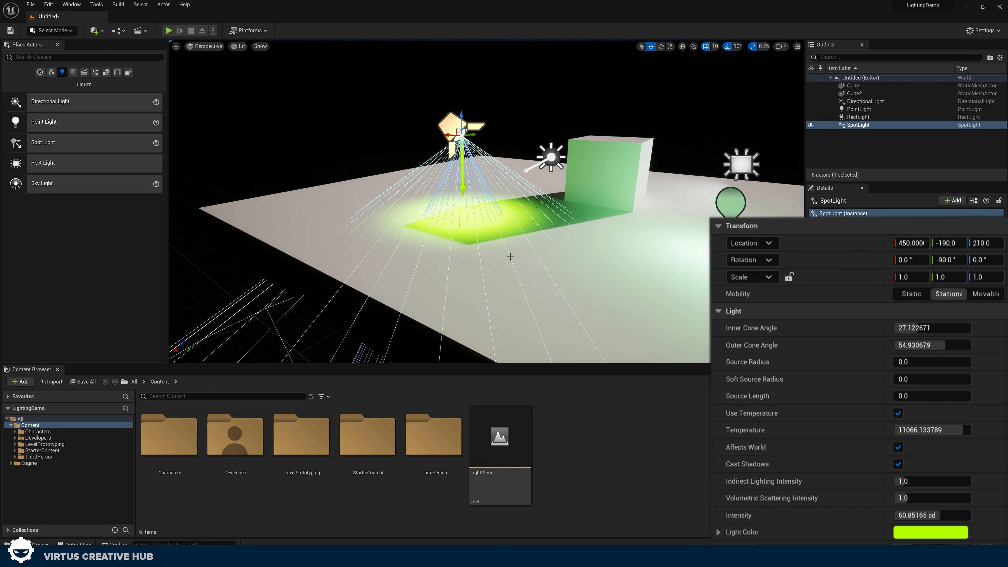
Move the rect light along Y to 210 and enlarge its source to about 232.4 wide by 92.4 high.
right_drag(510, 257, 497, 274)
click(571, 270)
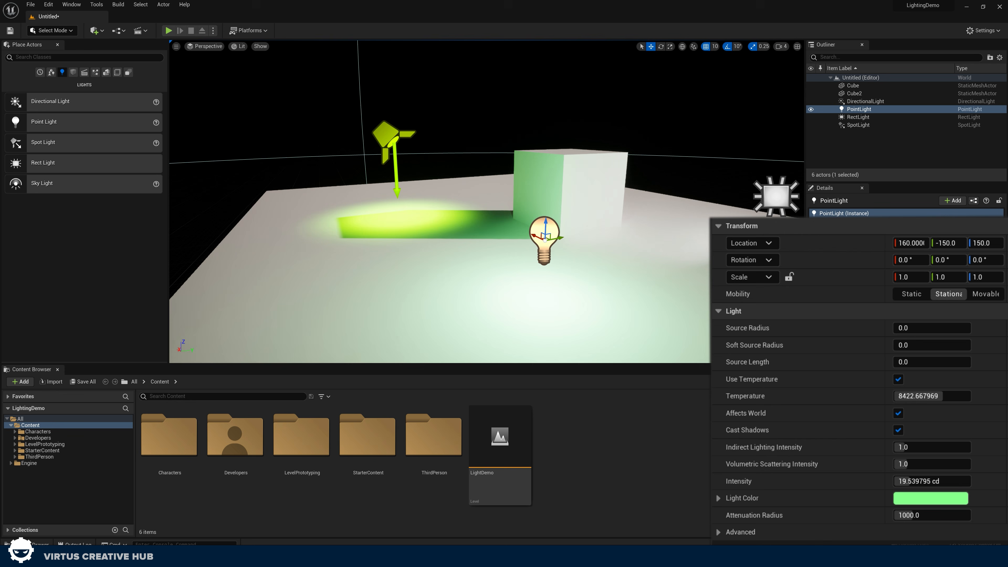
right_drag(591, 258, 643, 160)
click(540, 236)
click(702, 132)
key(f)
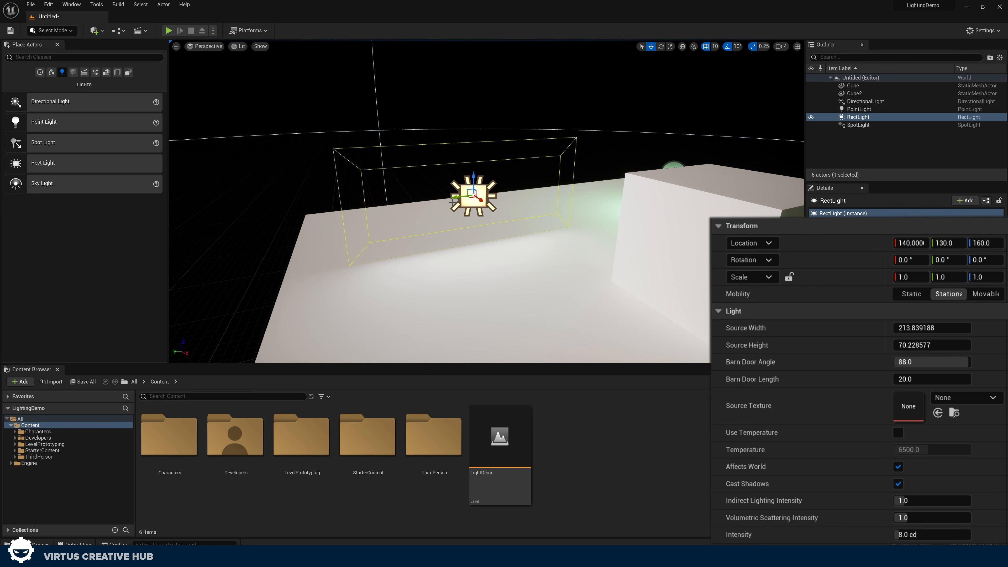
shift+drag(457, 196, 482, 196)
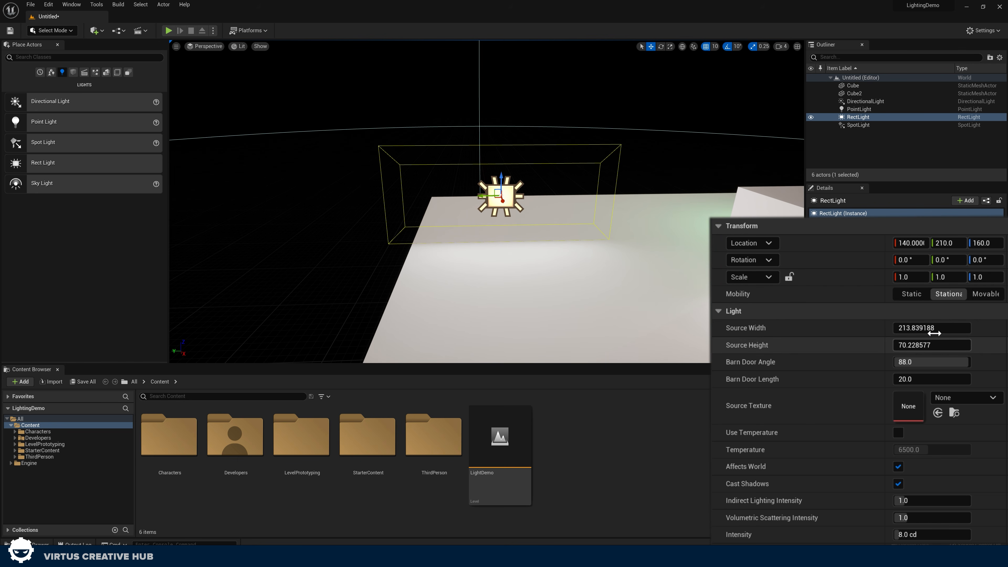
drag(925, 328, 936, 345)
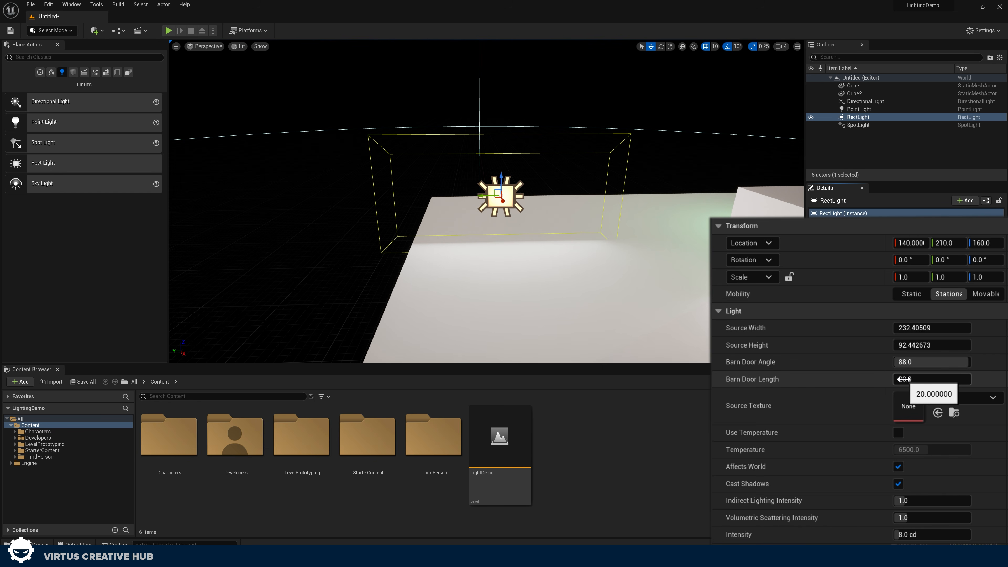
Try a rect light barn door angle of about 25.9, settle on 90, and set the barn door length to about 25.7.
drag(932, 362, 705, 238)
right_drag(705, 239, 542, 246)
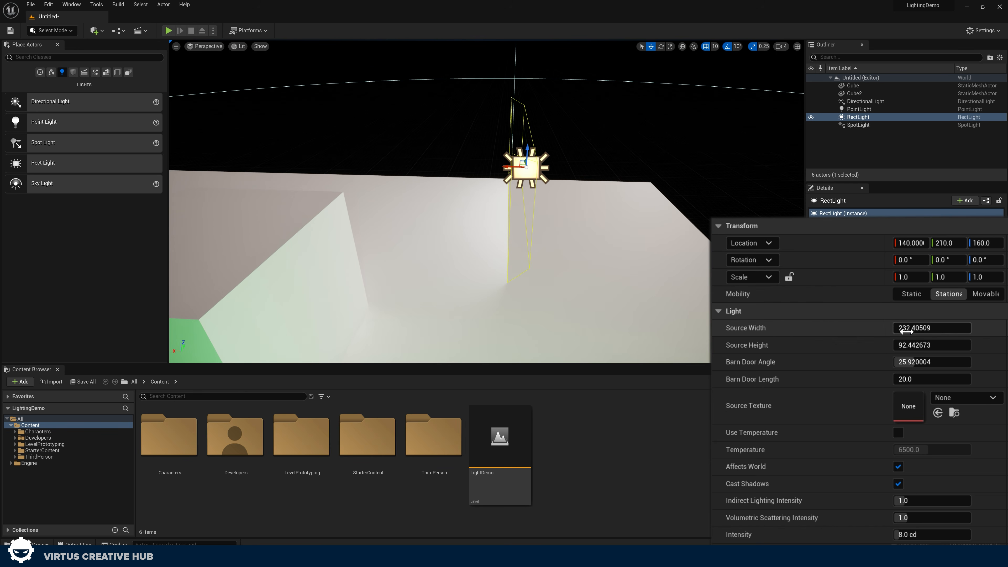
mouse_move(920, 364)
mouse_down()
mouse_move(967, 363)
mouse_move(894, 364)
mouse_move(971, 363)
mouse_up()
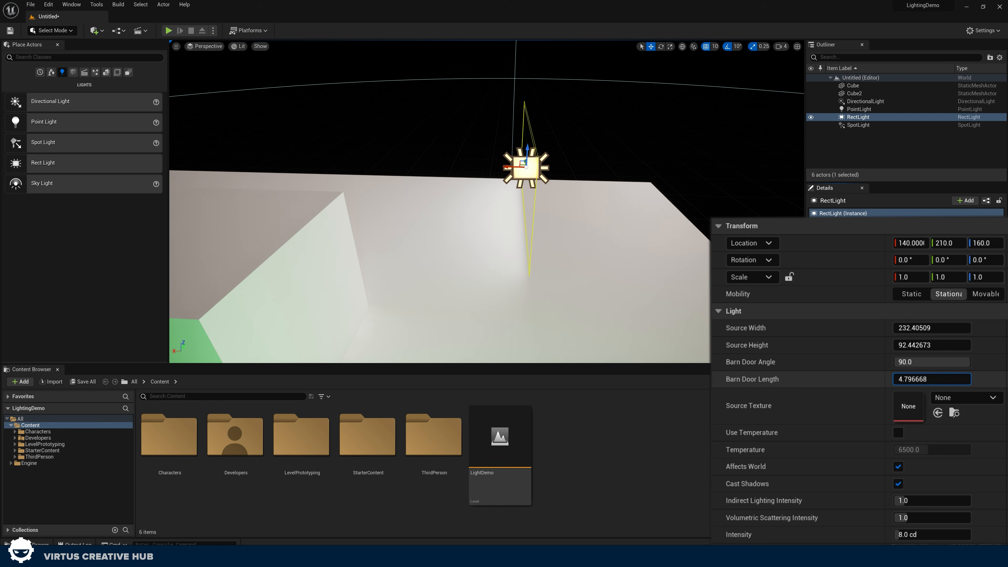
mouse_move(928, 379)
mouse_down()
mouse_move(964, 379)
mouse_move(935, 379)
mouse_up()
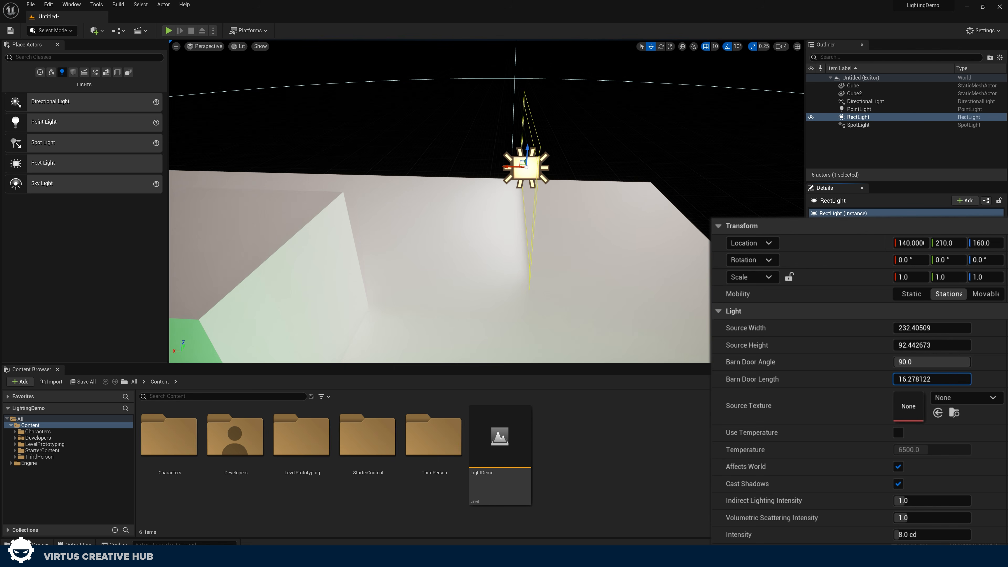
key(a)
right_drag(686, 248, 794, 247)
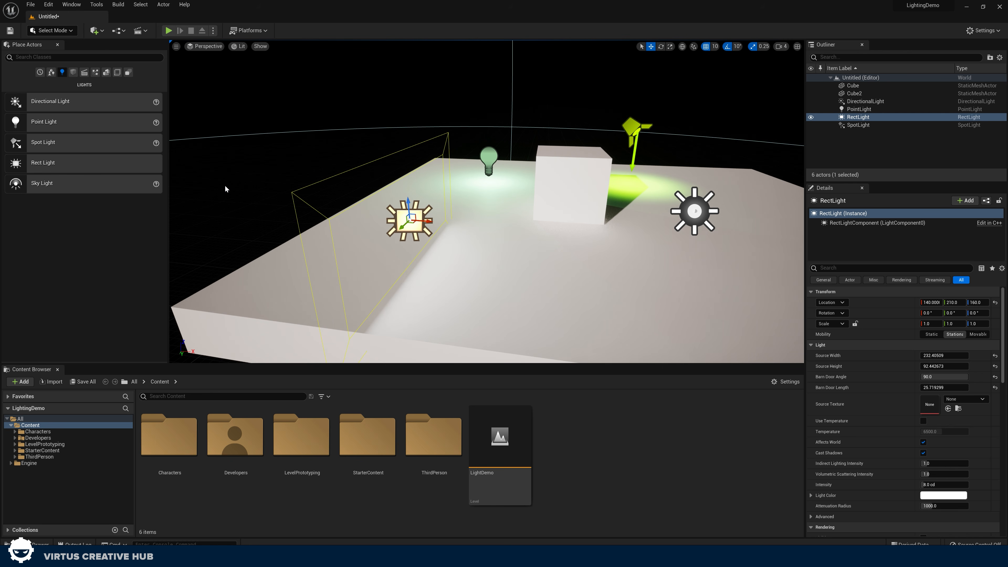
Open the ThirdPersonMap level from the ThirdPerson Maps folder without saving the untitled level.
click(30, 5)
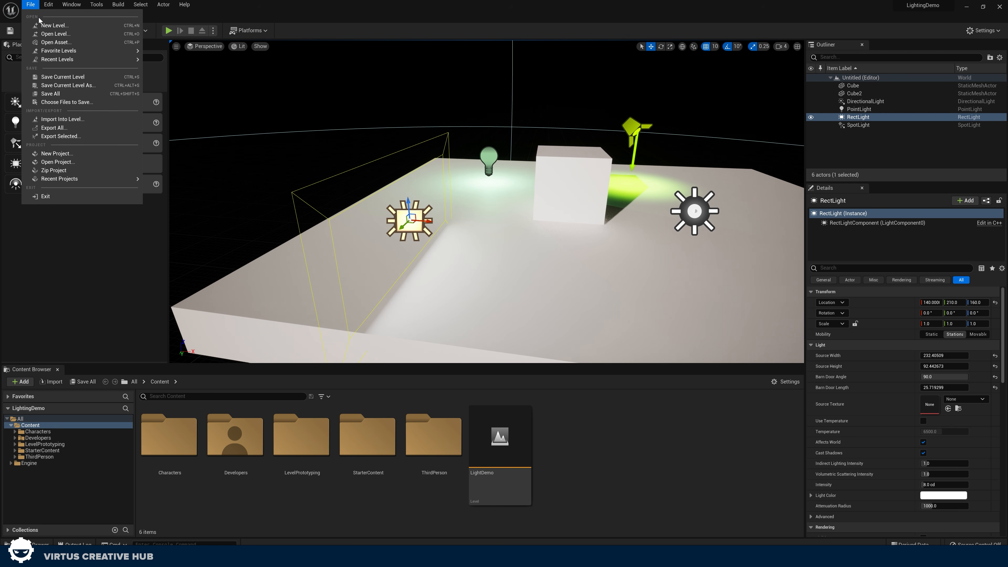
click(55, 34)
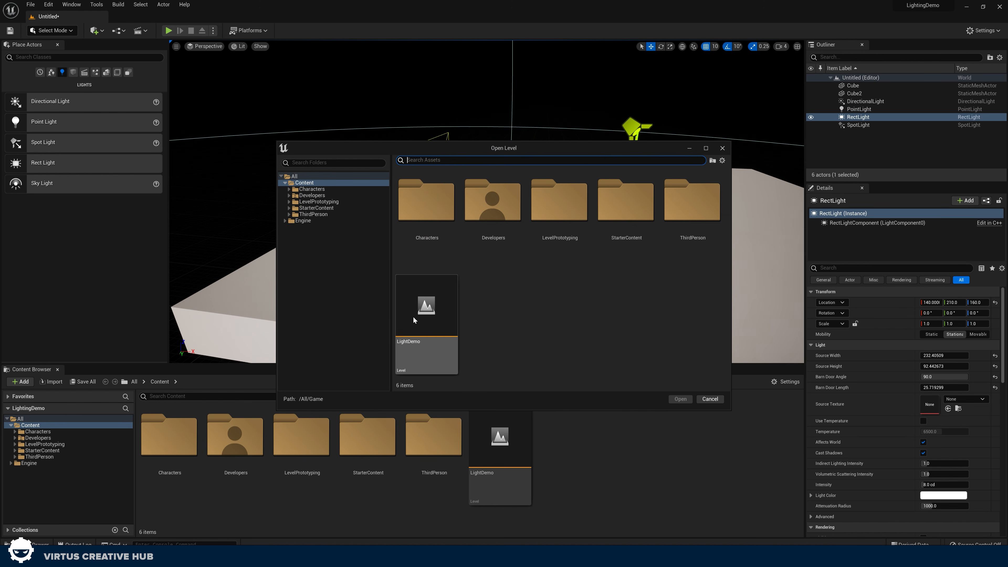
click(313, 214)
click(436, 210)
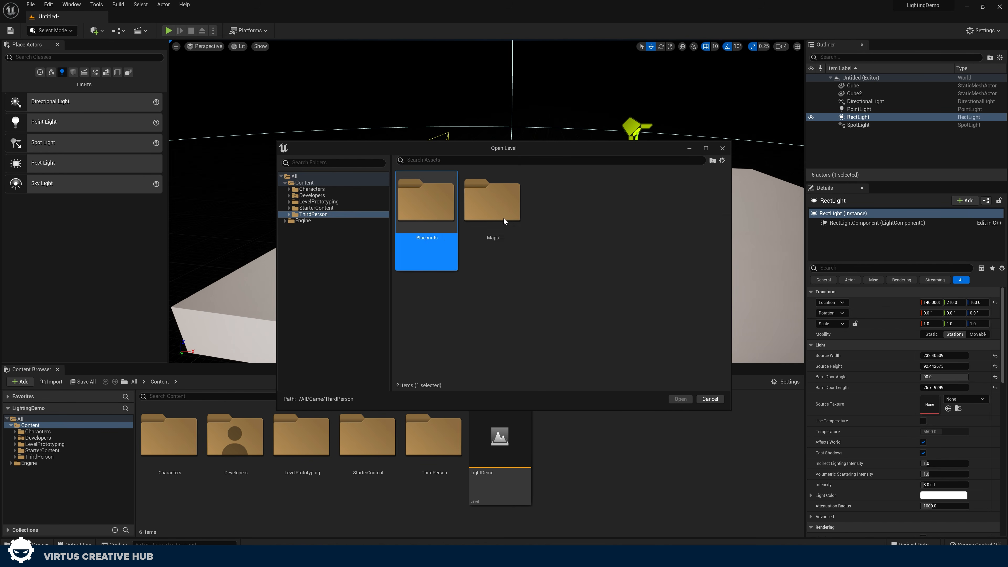
double_click(504, 221)
click(437, 222)
double_click(442, 249)
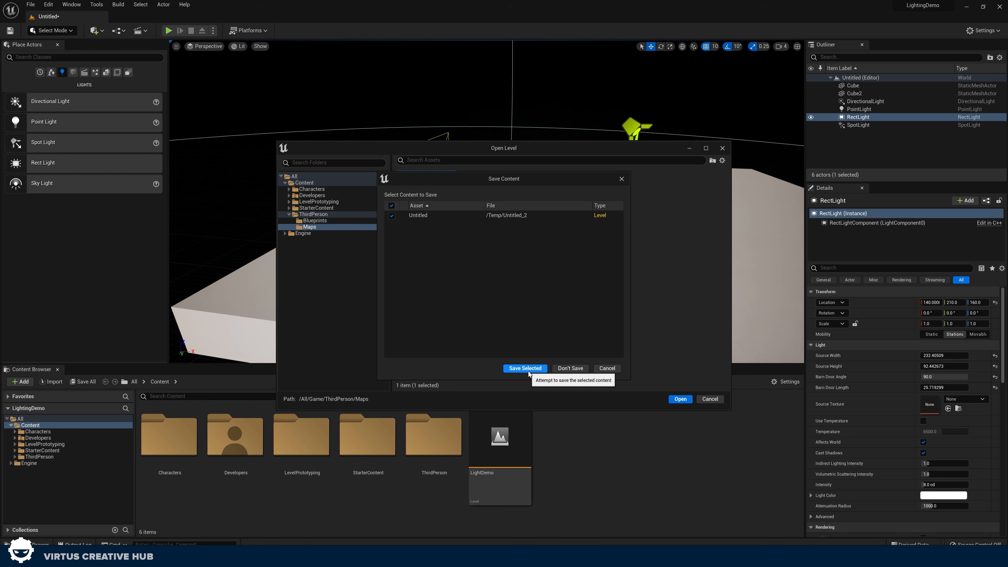
click(570, 368)
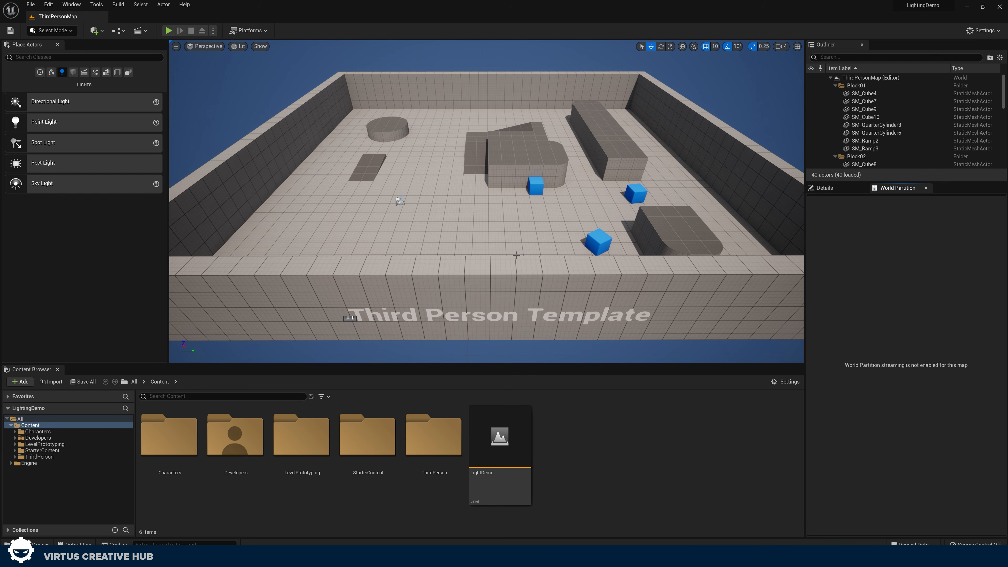
Find the existing SkyLight by filtering the level's actors for "sky" and delete it.
key(w)
right_drag(504, 237, 635, 222)
click(853, 57)
text(sky)
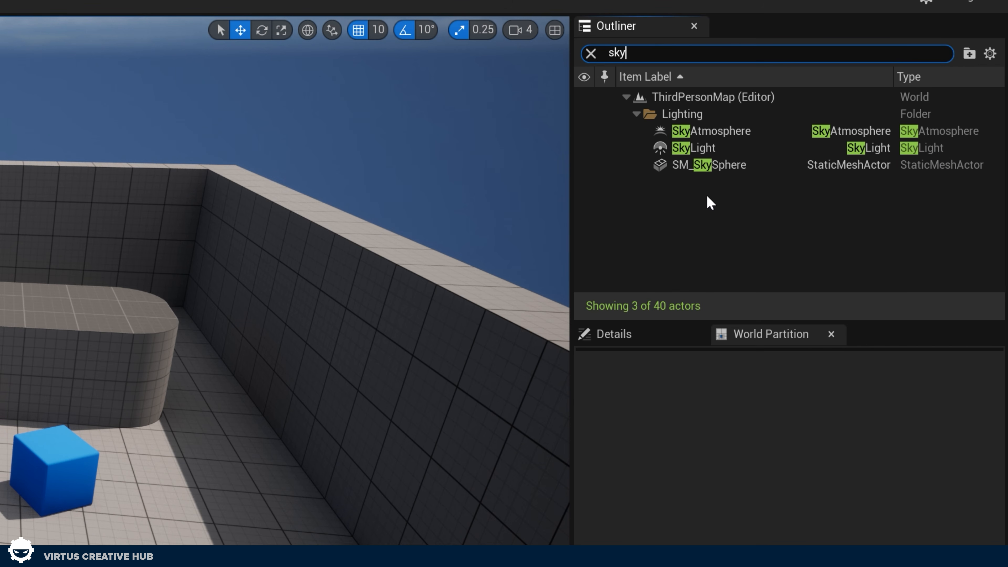
click(698, 147)
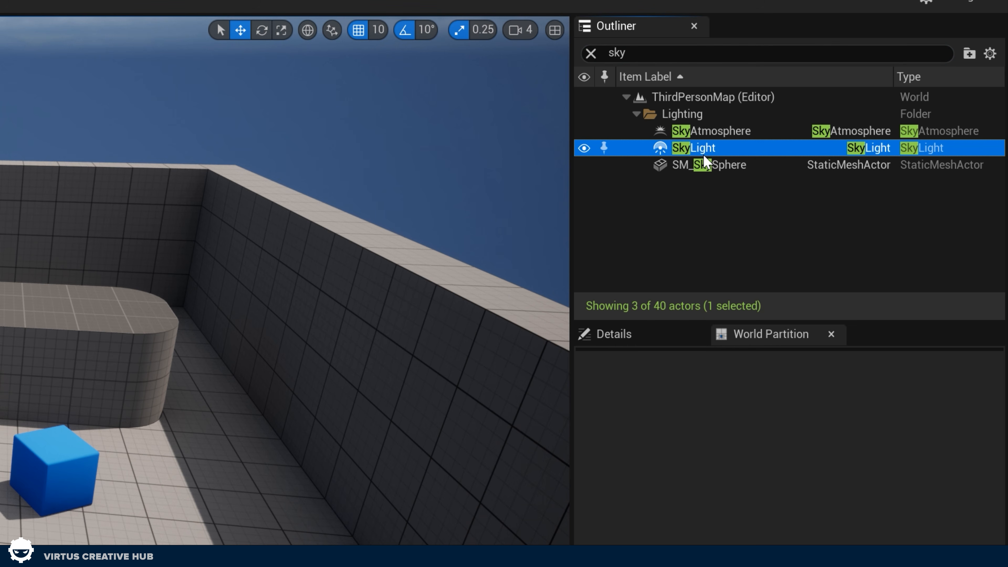
key(Delete)
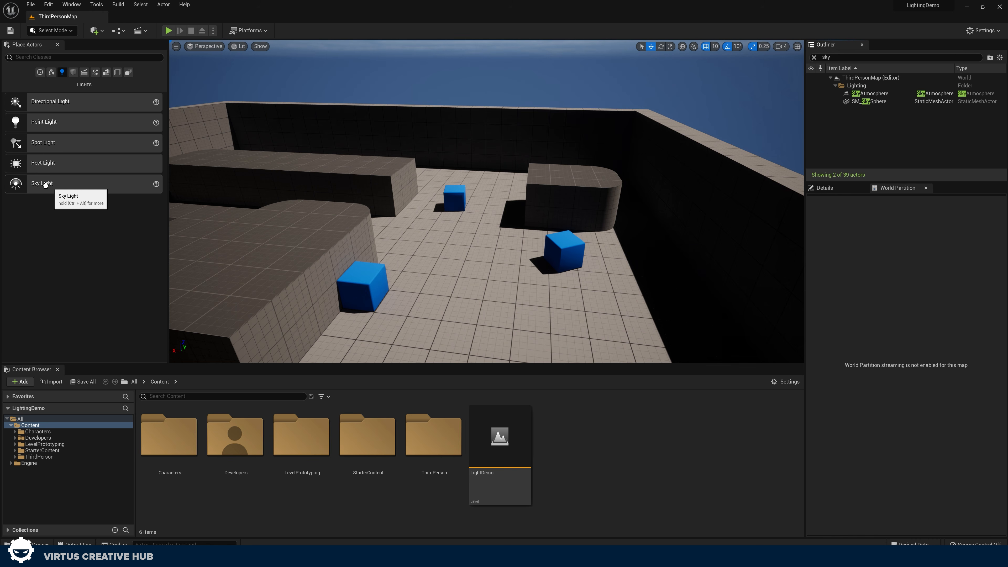
drag(39, 185, 439, 209)
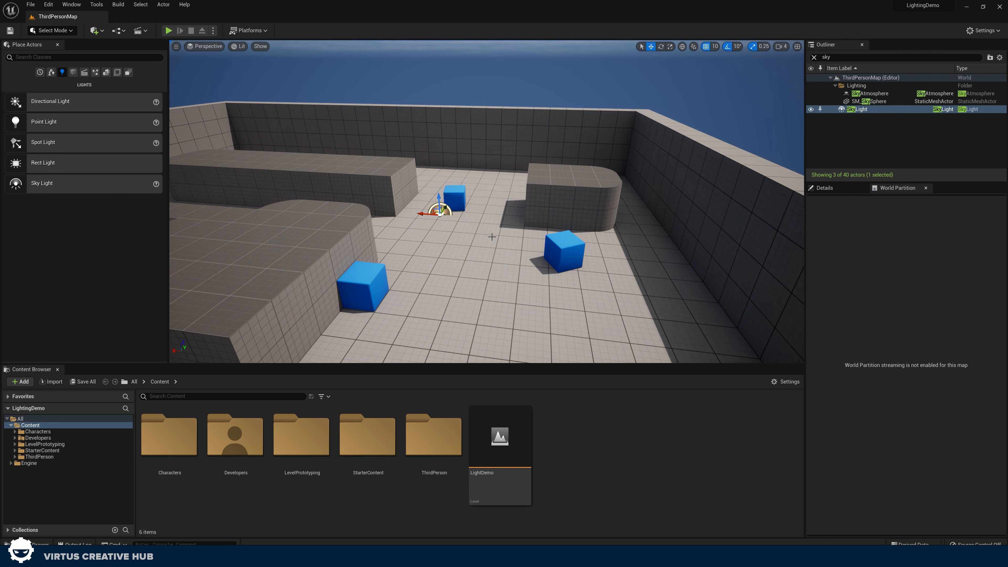
key(f)
mouse_move(271, 210)
right_down()
mouse_move(254, 222)
mouse_move(270, 210)
right_up()
key(Delete)
Add a sky light on the floor near the blue cube, at about X 990, Y 2590, Z 0.
drag(42, 183, 561, 269)
scroll(584, 238, down, 4)
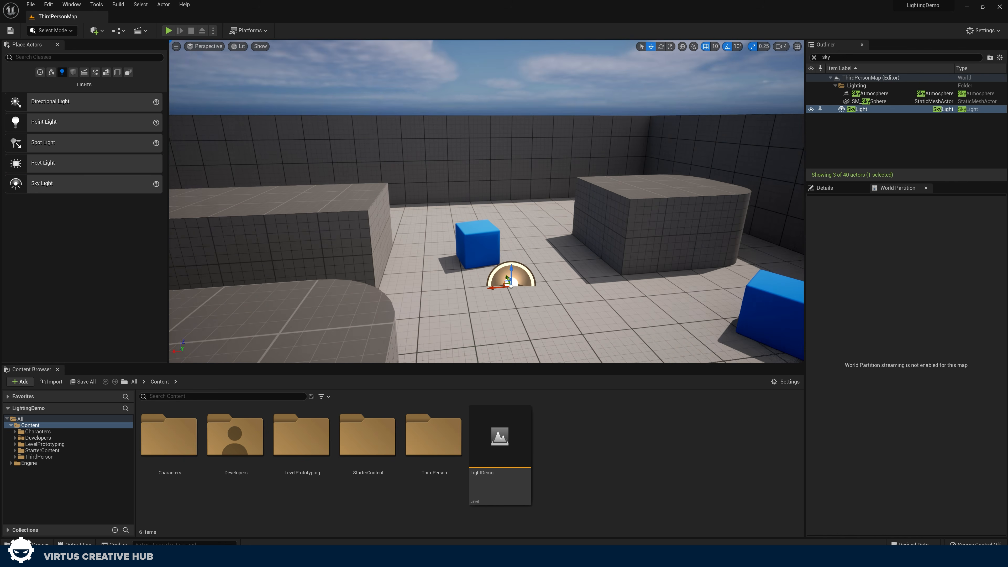
Try an intensity scale of 2 on the sky light and settle on 0.5.
click(829, 188)
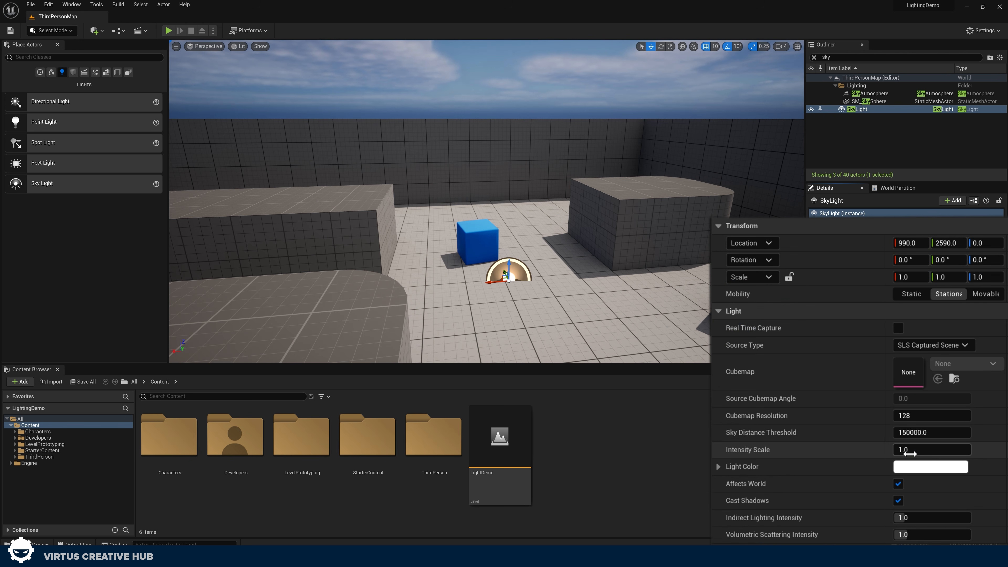
text(2)
key(Return)
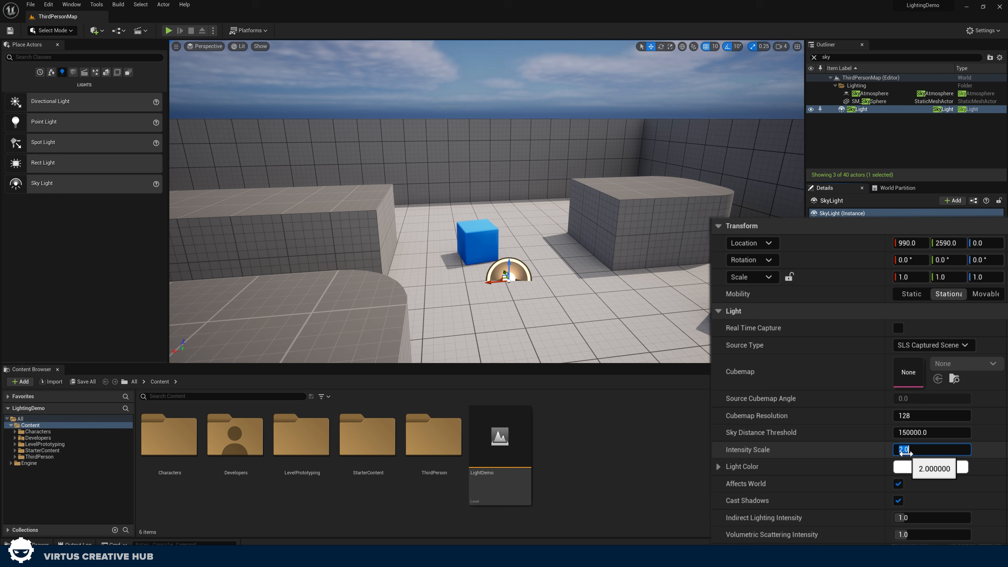
text(0.5)
key(Return)
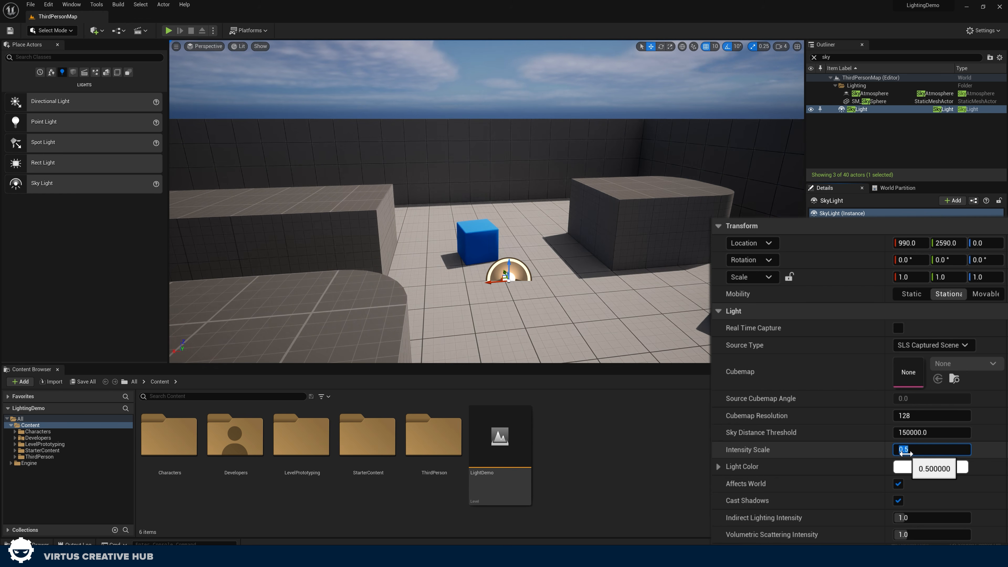
Delete the DirectionalLight from the level's Lighting folder.
mouse_move(620, 271)
right_down()
mouse_move(607, 284)
mouse_move(595, 278)
mouse_move(627, 277)
right_up()
key(w)
key(s)
right_drag(480, 199, 576, 198)
key(s)
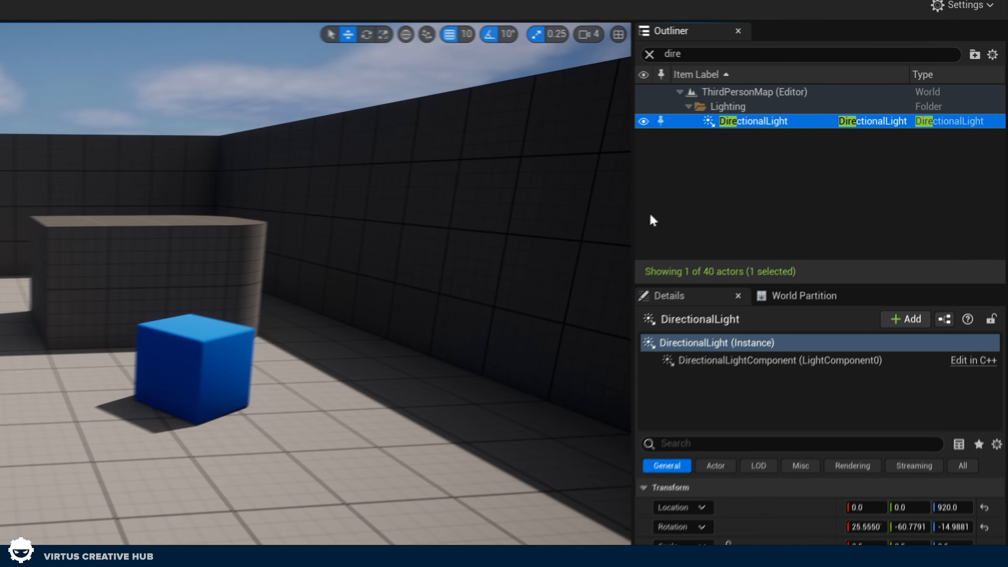
key(F2)
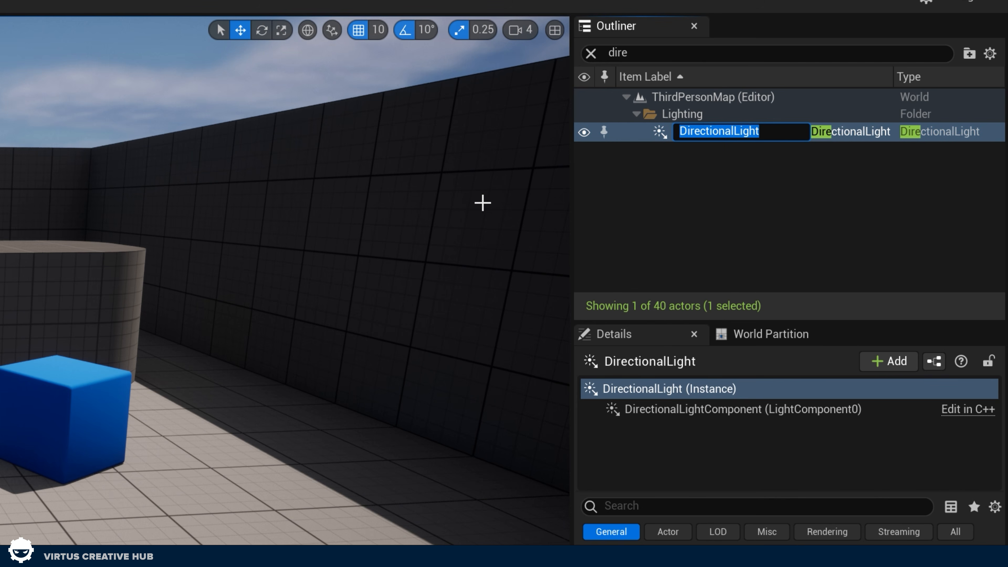
key(BackSpace)
click(664, 255)
click(691, 138)
key(Delete)
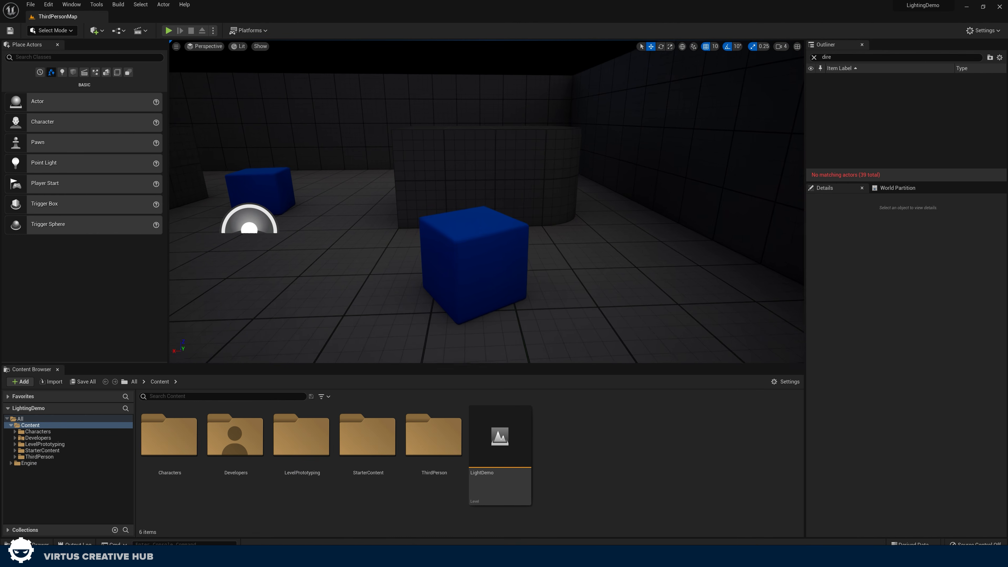
Add a point light beside the nearer blue cube and raise it to about X 400, Y 2430, Z 110.
key(s)
right_drag(550, 217, 549, 217)
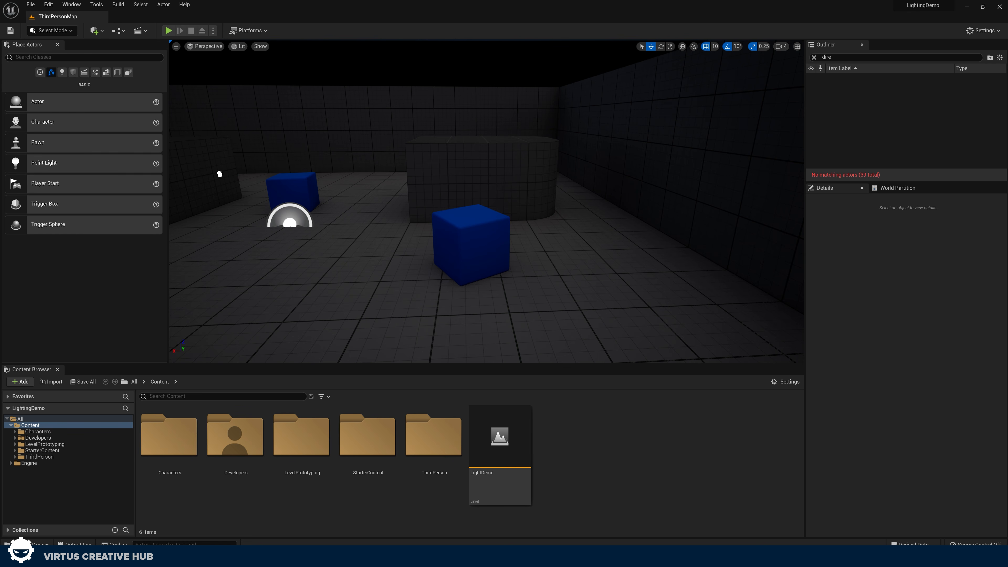
drag(219, 174, 539, 244)
key(w)
mouse_move(564, 272)
right_down()
mouse_move(528, 275)
mouse_move(556, 290)
mouse_move(564, 273)
right_up()
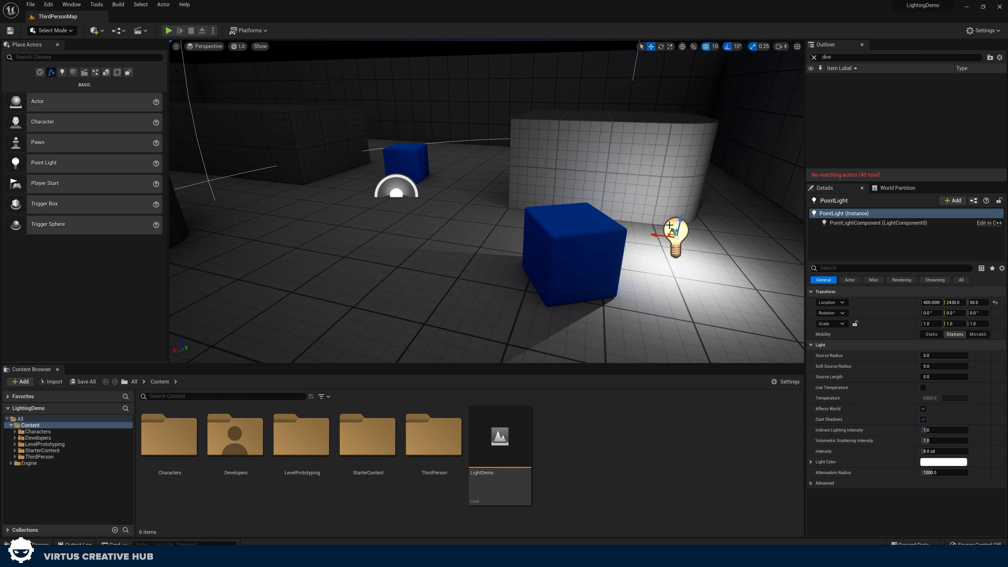
drag(680, 222, 688, 185)
Increase the point light's source radius to about 128.5 to soften the blue cube's shadow.
key(w)
right_drag(635, 214, 631, 262)
key(a)
key(w)
key(s)
key(w)
key(s)
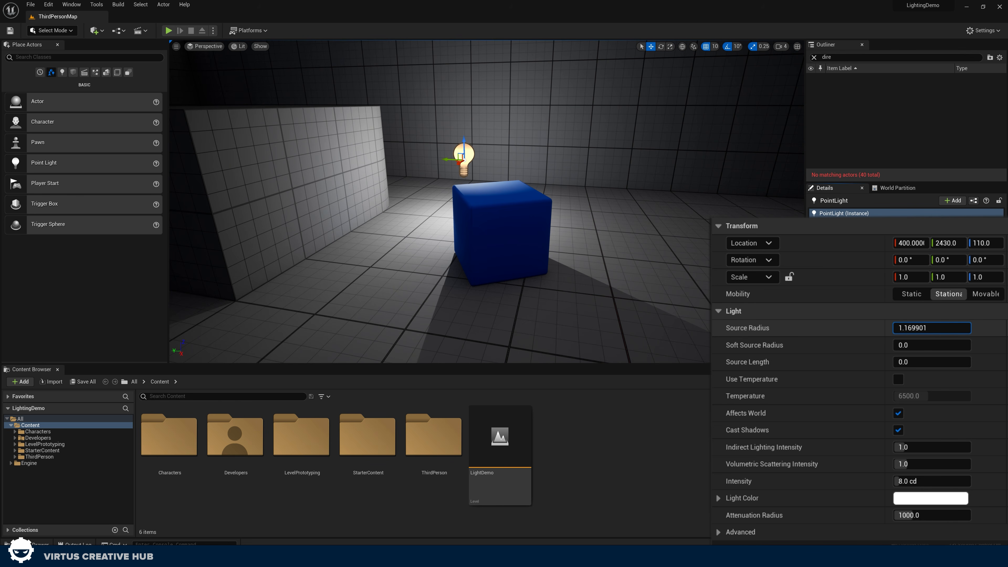
drag(928, 328, 898, 313)
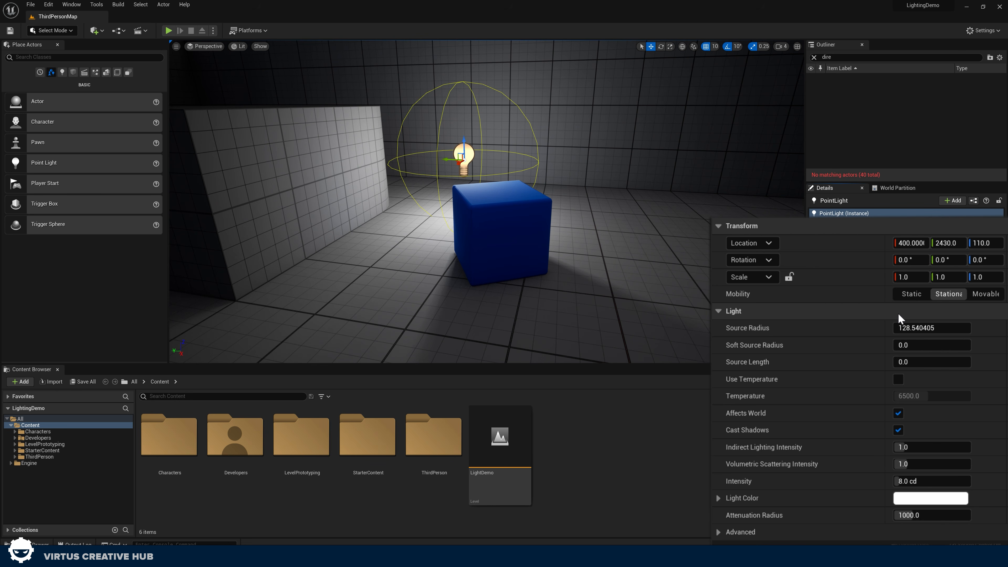
Add a sphere near the blue cube, at about X 680, Y 2460, Z 120.
mouse_move(621, 272)
right_down()
mouse_move(637, 280)
mouse_move(555, 254)
mouse_move(480, 260)
mouse_move(635, 285)
right_up()
key(d)
key(s)
key(w)
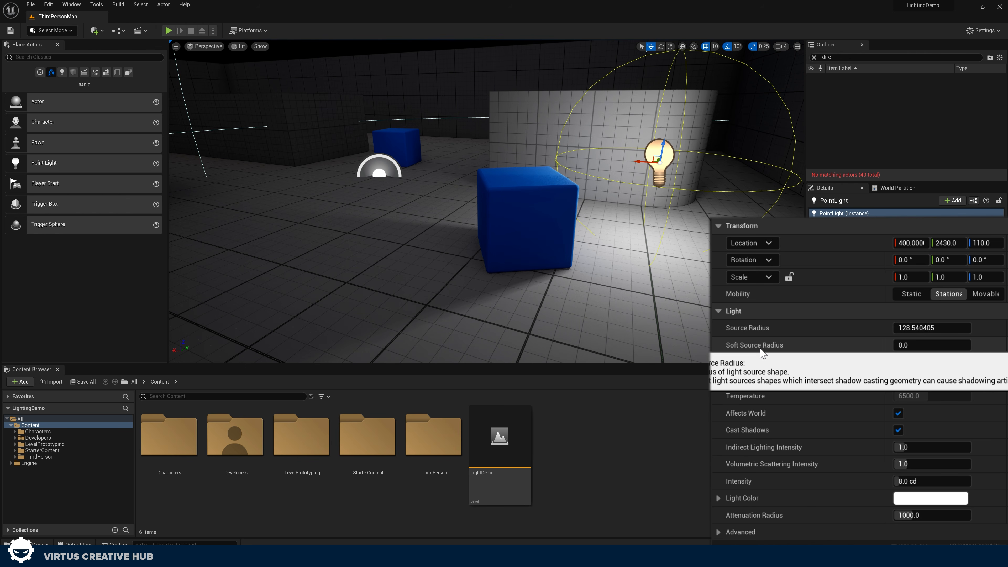
right_drag(474, 256, 475, 257)
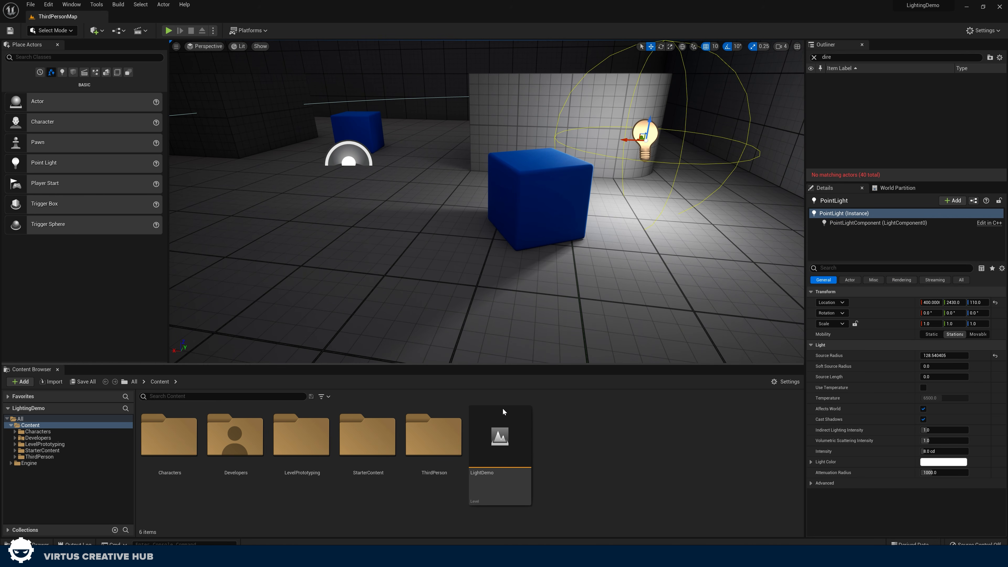
click(39, 57)
text(sphere)
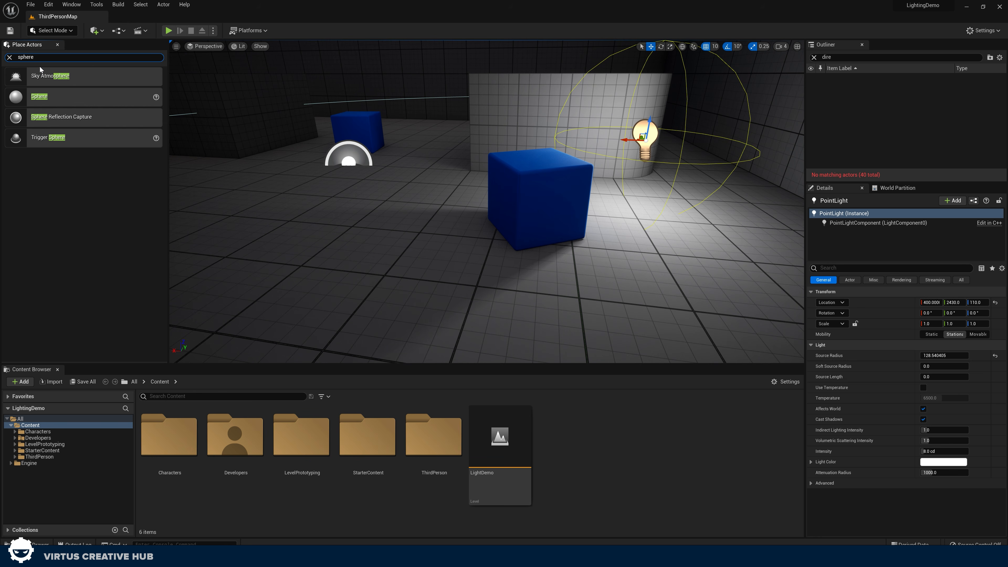
drag(56, 96, 456, 107)
Assign the BasicAsset02 material to the sphere.
click(967, 411)
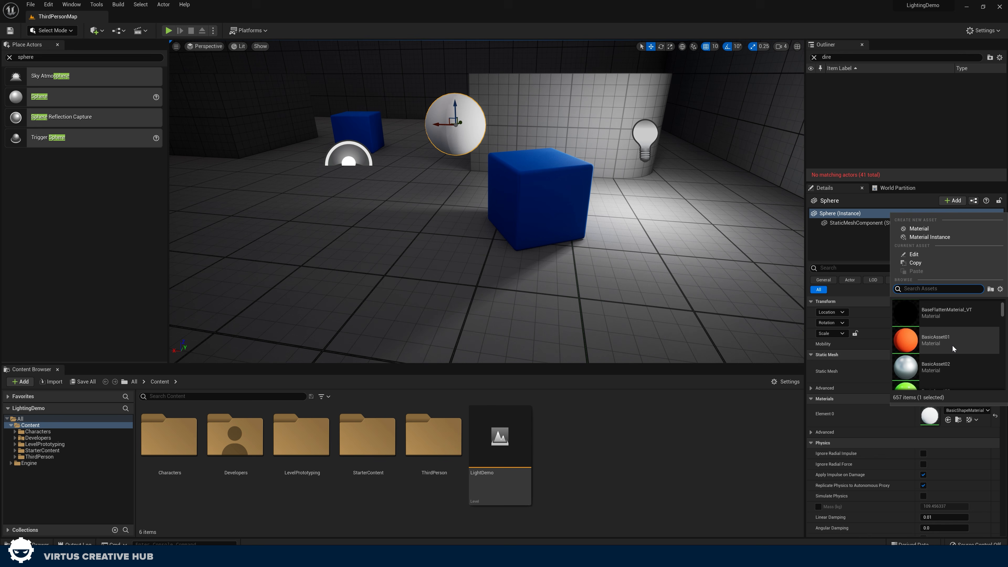
scroll(954, 352, down, 1)
click(946, 338)
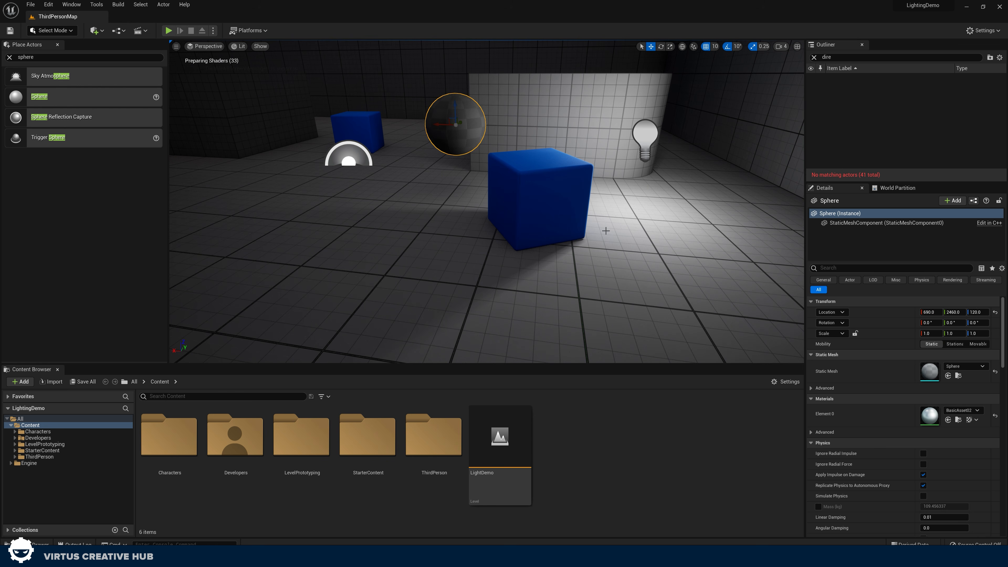
Examine the point light's reflection on the metallic sphere from several angles and select the point light.
key(w)
right_drag(476, 199, 525, 230)
key(a)
key(d)
key(w)
key(a)
key(a)
key(s)
key(w)
key(s)
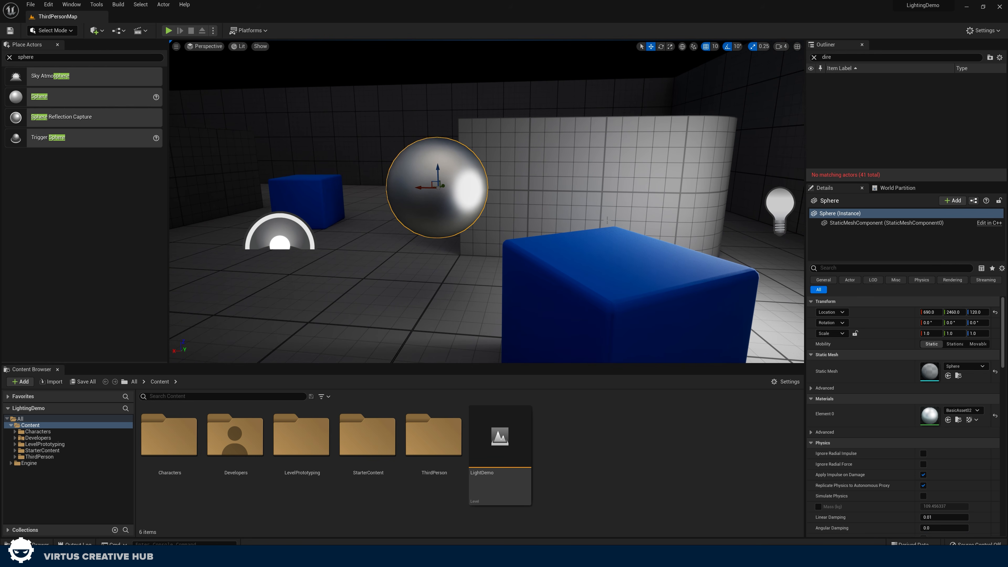
right_drag(645, 213, 668, 212)
click(688, 198)
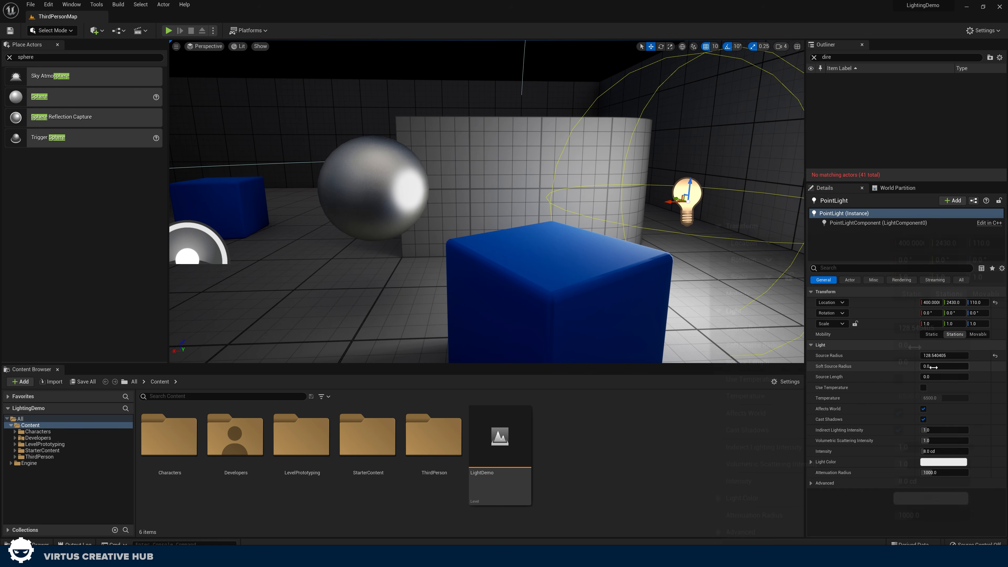
Set the point light's soft source radius to about 90.8 and adjust its source radius while viewing the shadow.
drag(930, 366, 947, 345)
right_drag(556, 207, 512, 238)
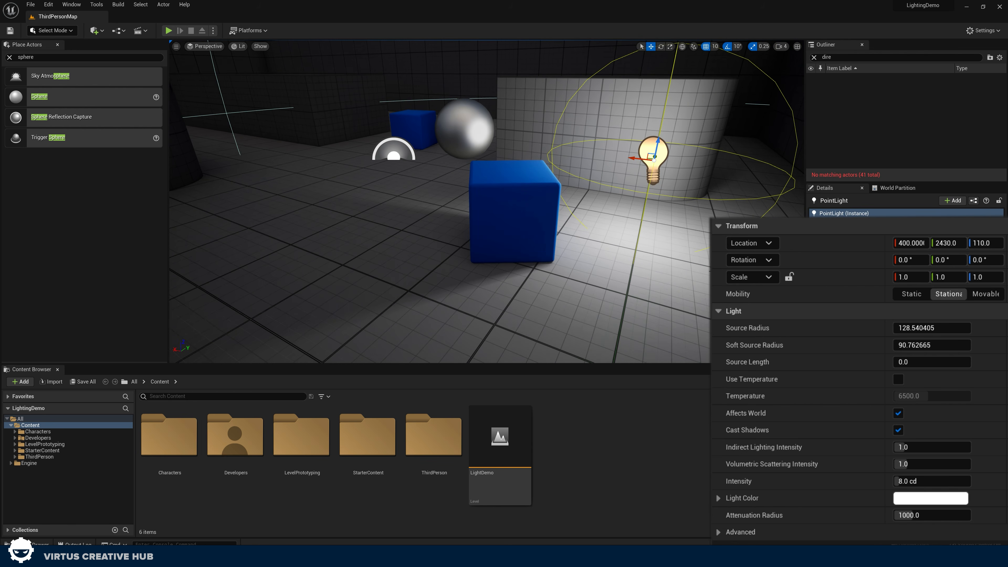
mouse_move(913, 327)
mouse_down()
mouse_move(952, 327)
mouse_move(900, 327)
mouse_move(944, 328)
mouse_move(900, 315)
mouse_up()
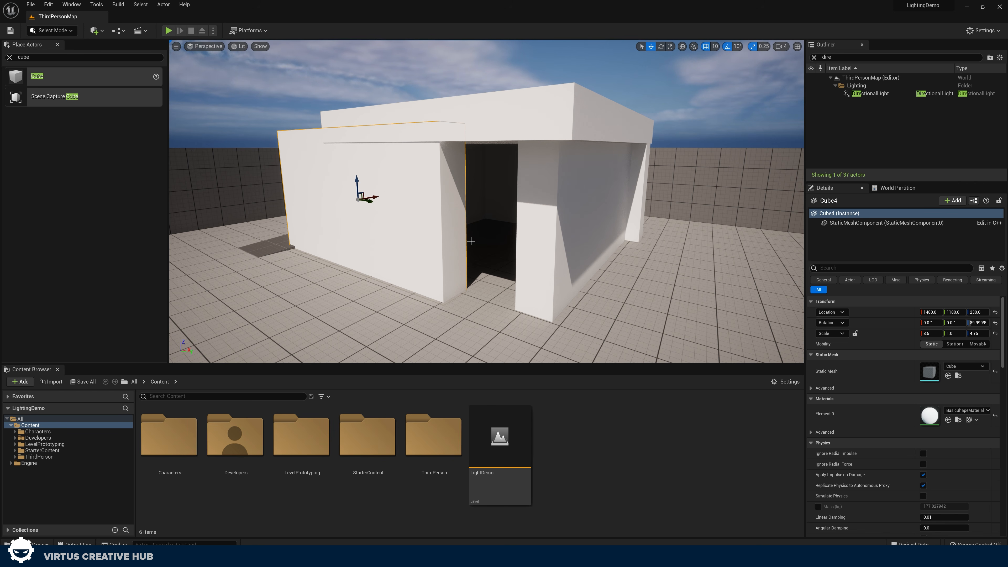
Examine the light entering the white room through its doorway from inside.
key(w)
right_drag(500, 217, 329, 209)
key(s)
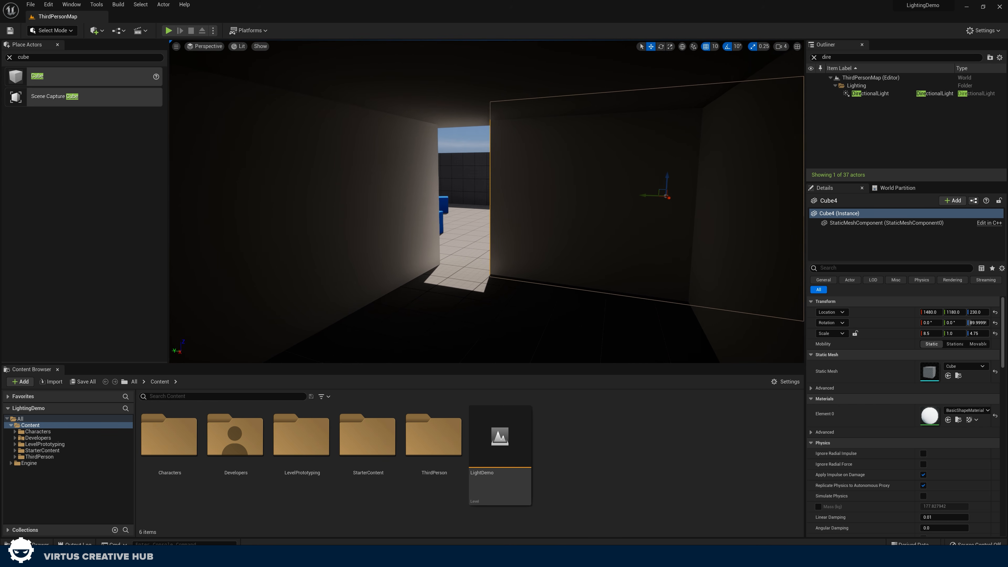
key(w)
right_drag(477, 235, 427, 233)
key(s)
key(w)
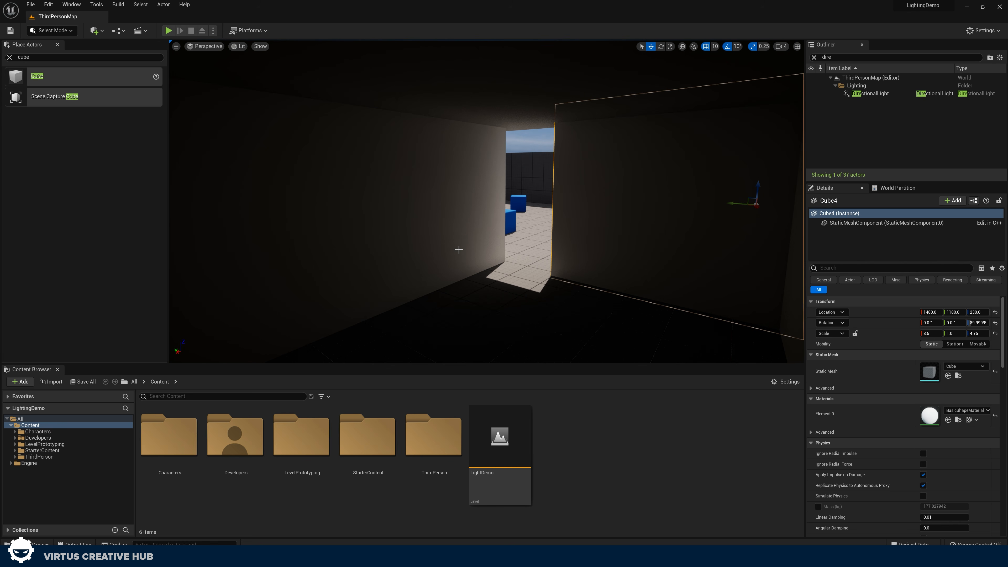
Set the directional light's intensity to 10 lux.
click(866, 96)
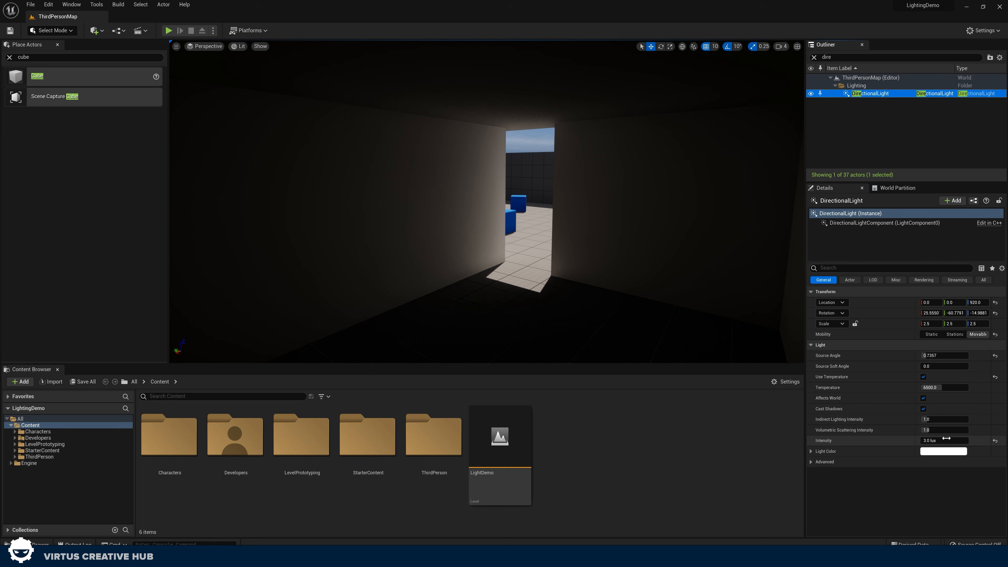
drag(945, 440, 898, 464)
click(898, 464)
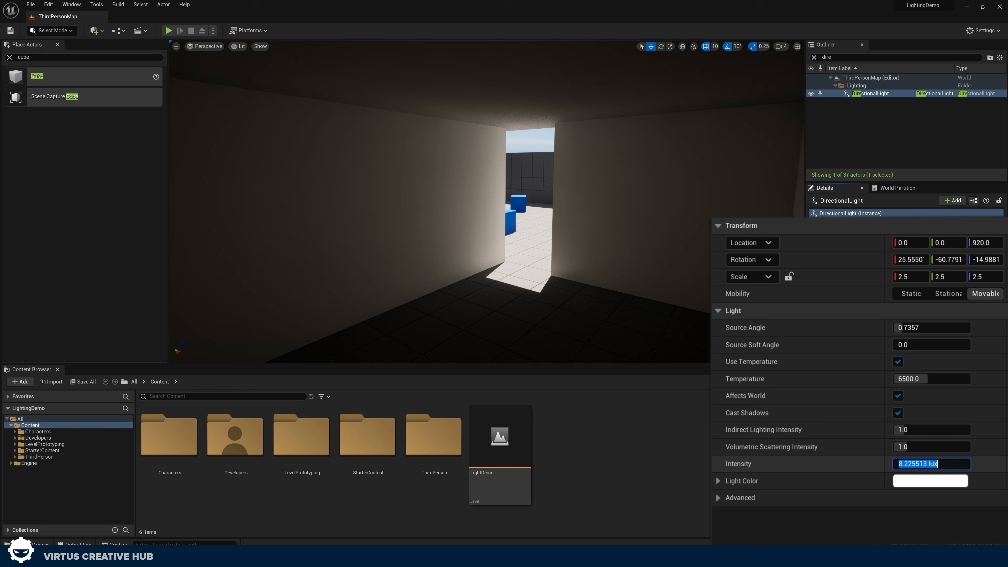
text(10)
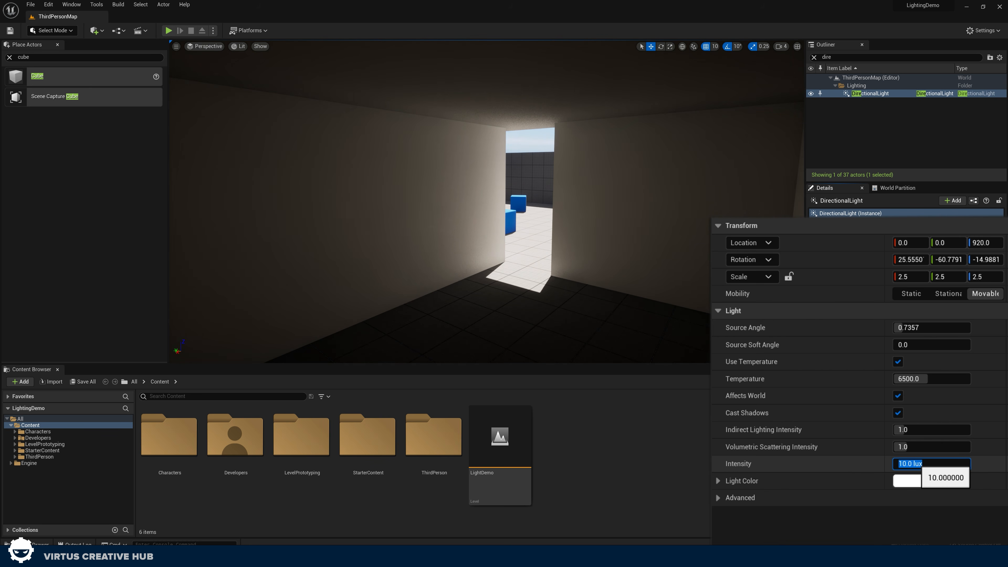
key(Return)
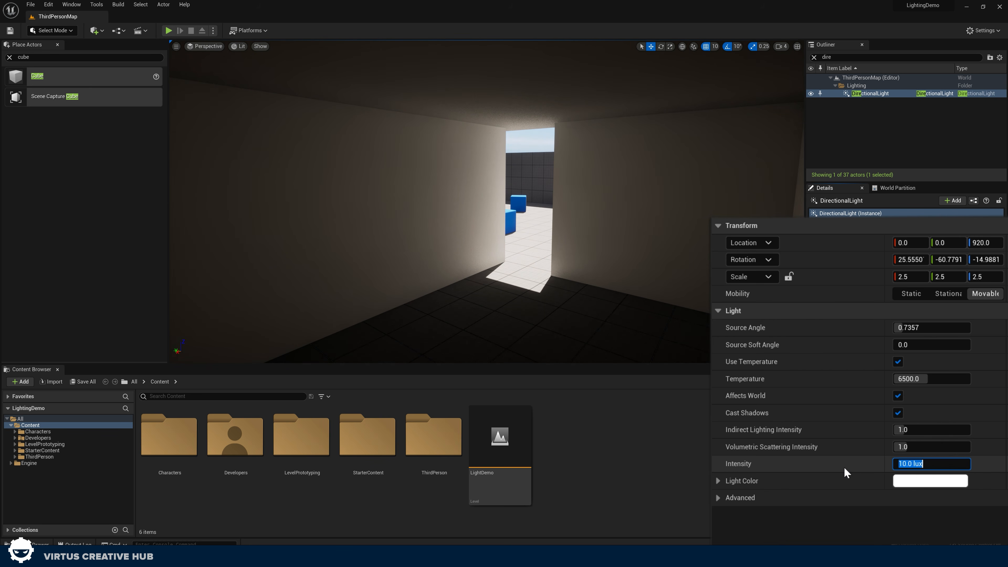
Try an indirect lighting intensity of 20 on the directional light and return it to 1.
click(922, 430)
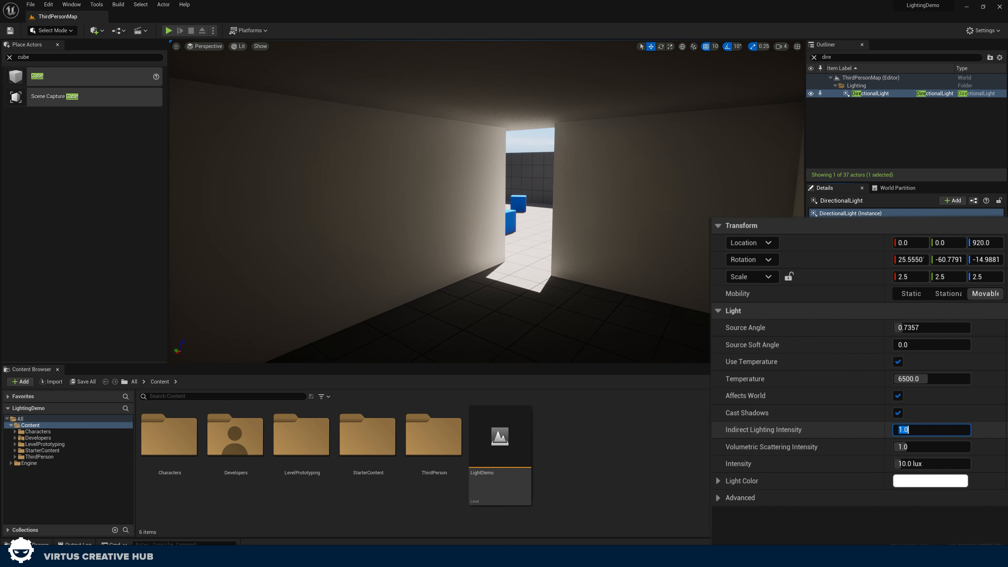
text(20)
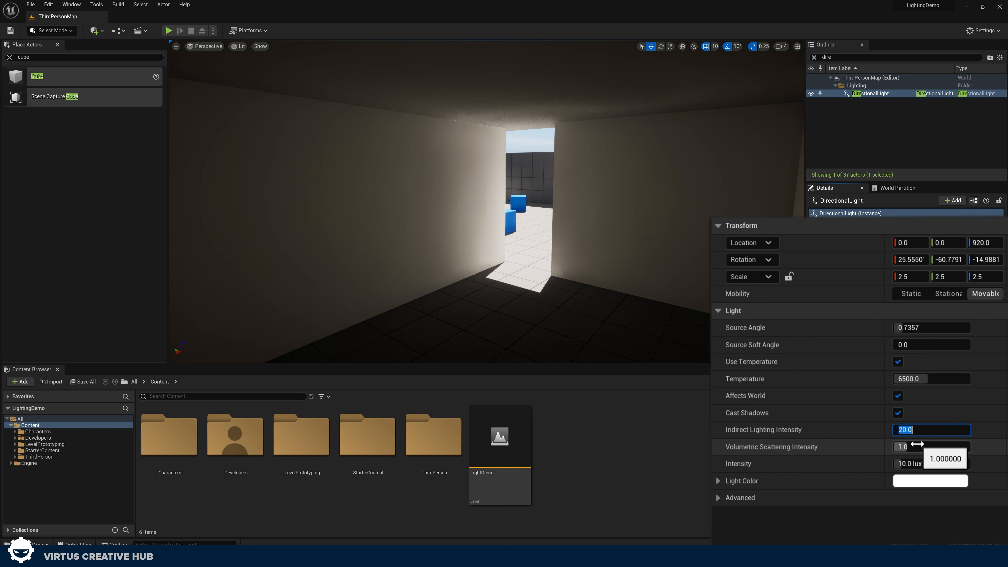
key(Return)
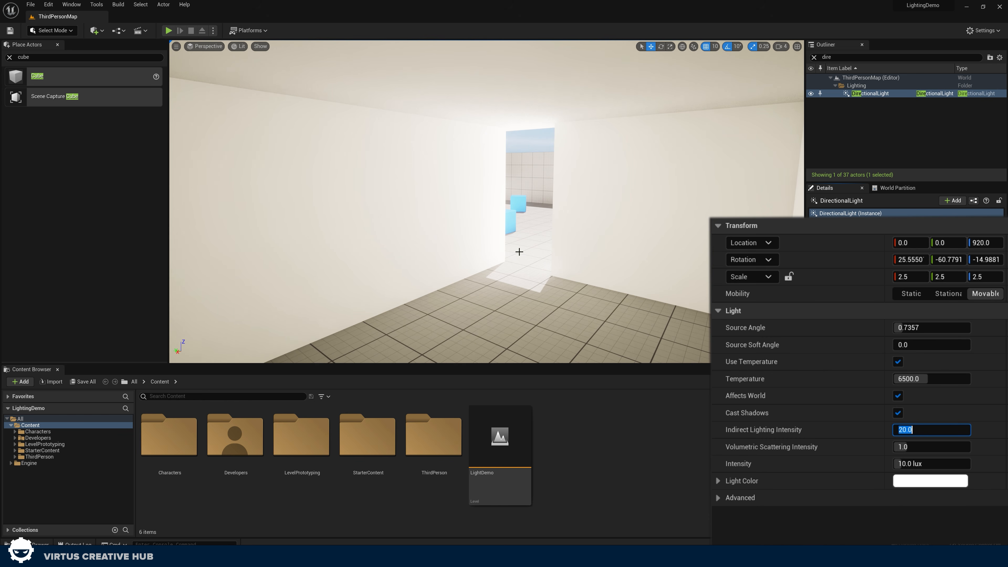
text(1)
key(Return)
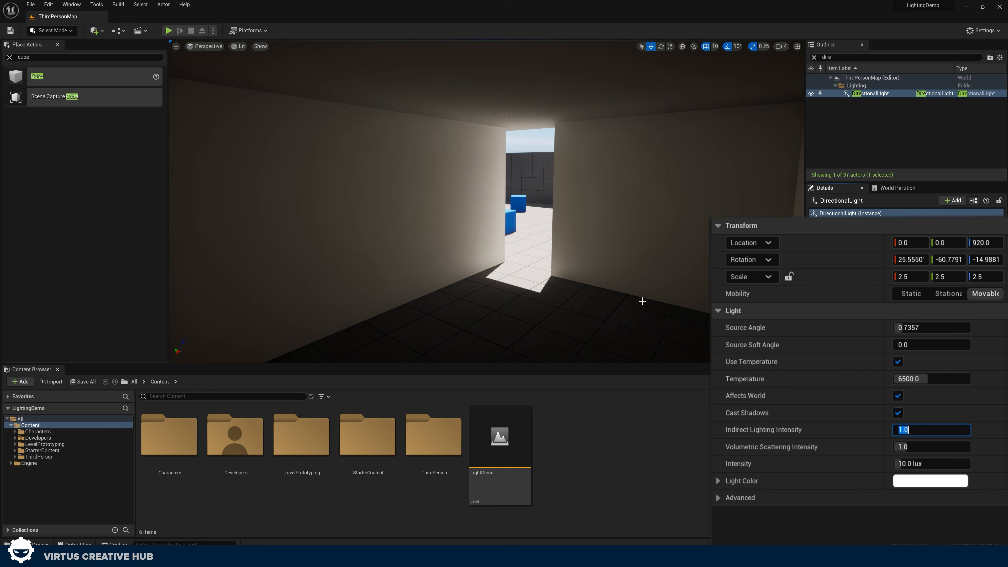
Set the directional light's indirect lighting intensity to 5.
text(5)
key(Return)
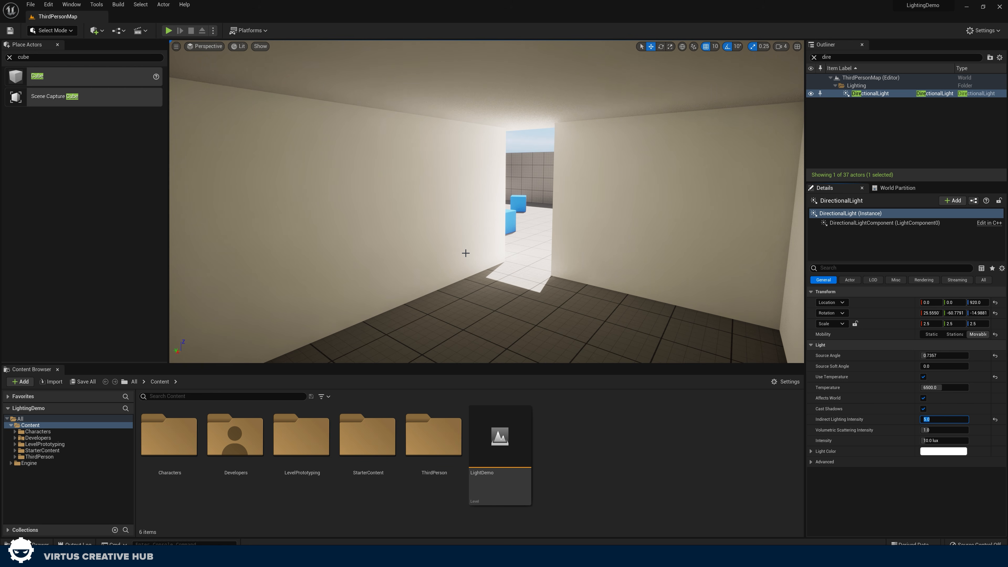
click(465, 253)
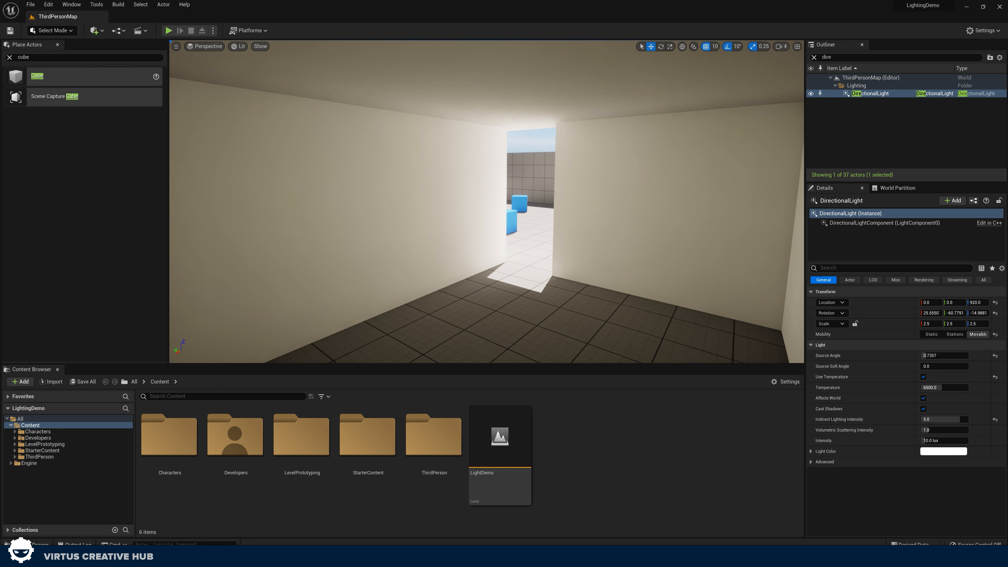
Darken the Color parameter of the room wall's BasicShapeMaterial to a neutral grey with value about 0.208 and apply it.
right_click(439, 252)
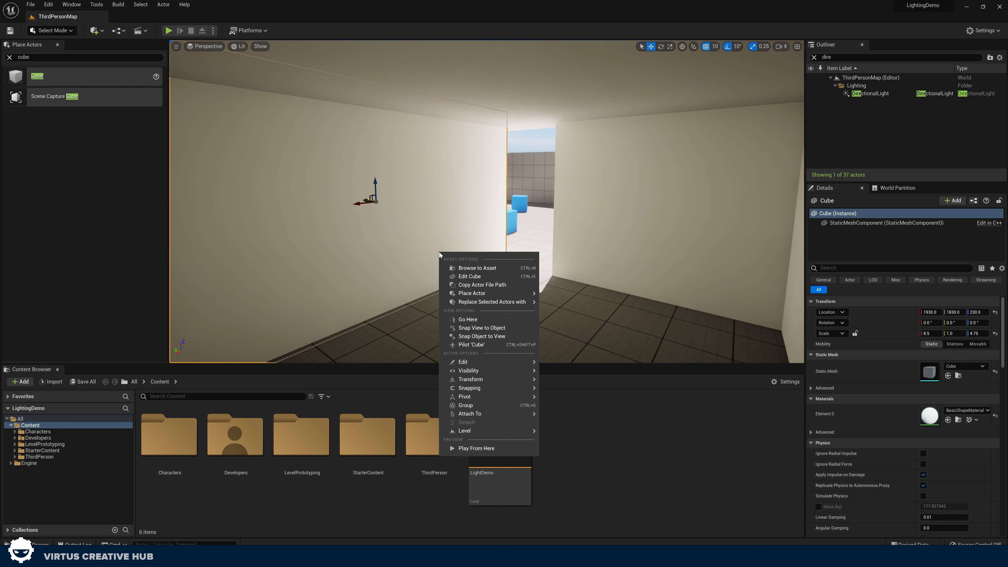
click(929, 417)
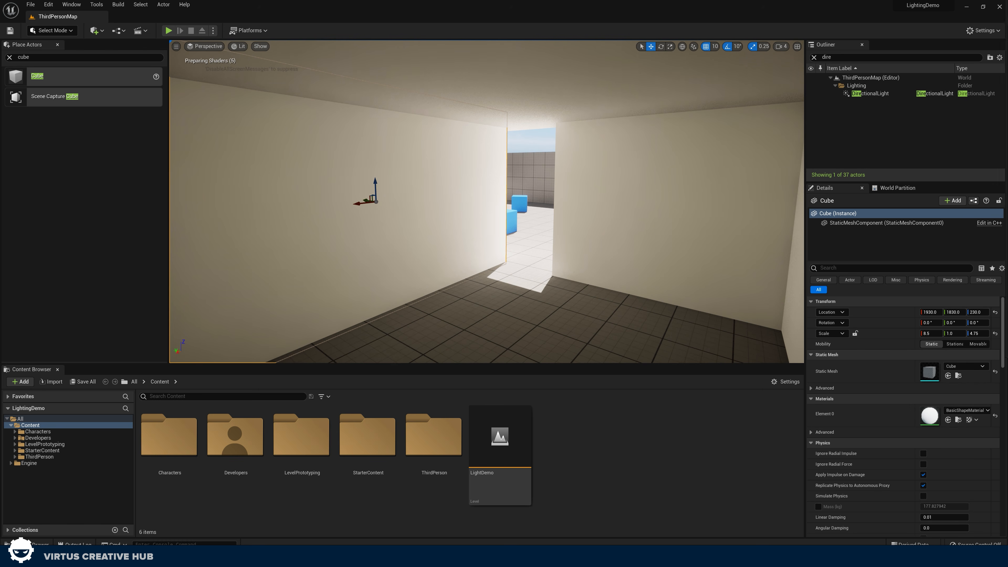
drag(1007, 20, 720, 2)
right_drag(483, 234, 643, 325)
click(602, 297)
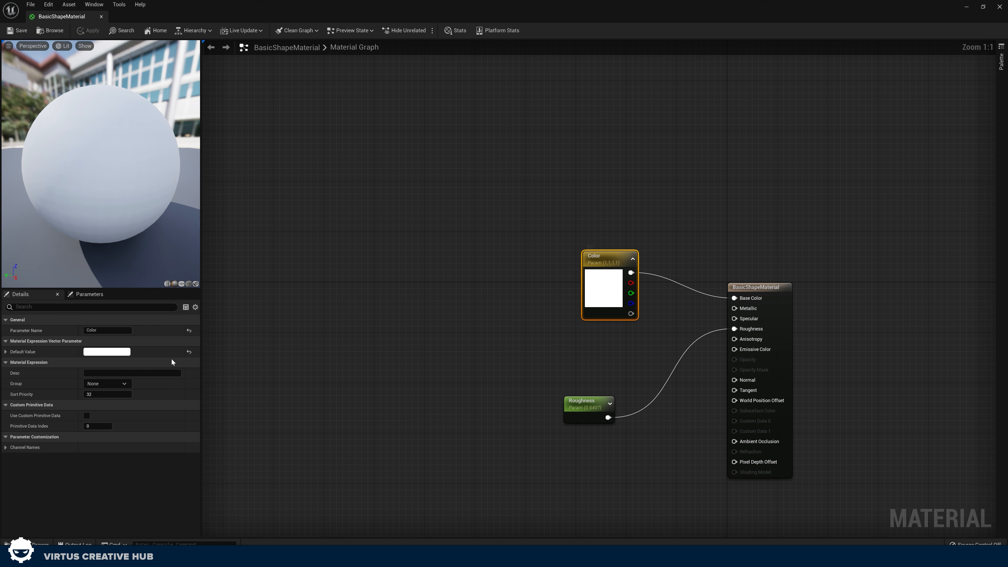
click(101, 353)
drag(217, 425, 217, 422)
drag(220, 432, 220, 436)
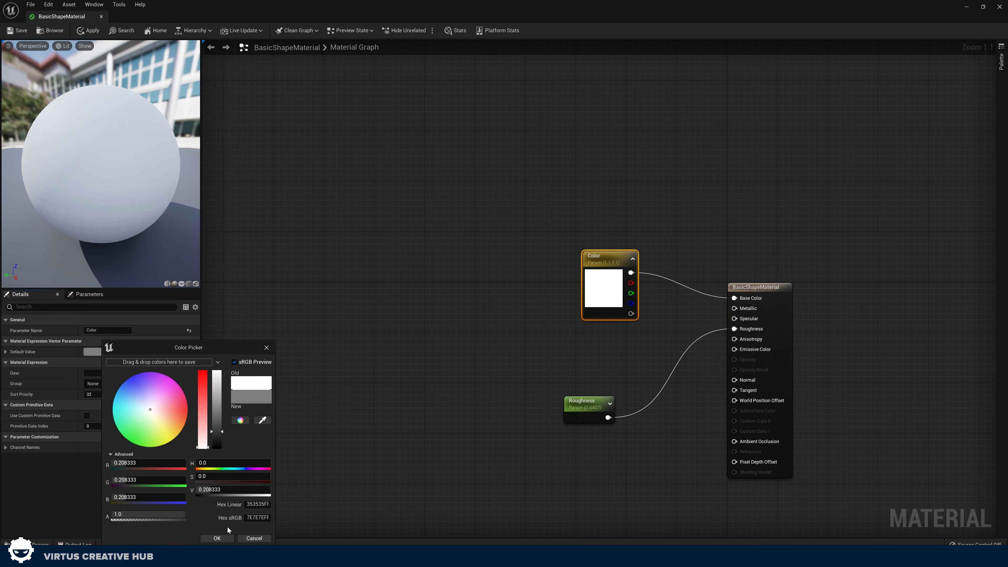
click(217, 538)
drag(254, 3, 1000, 186)
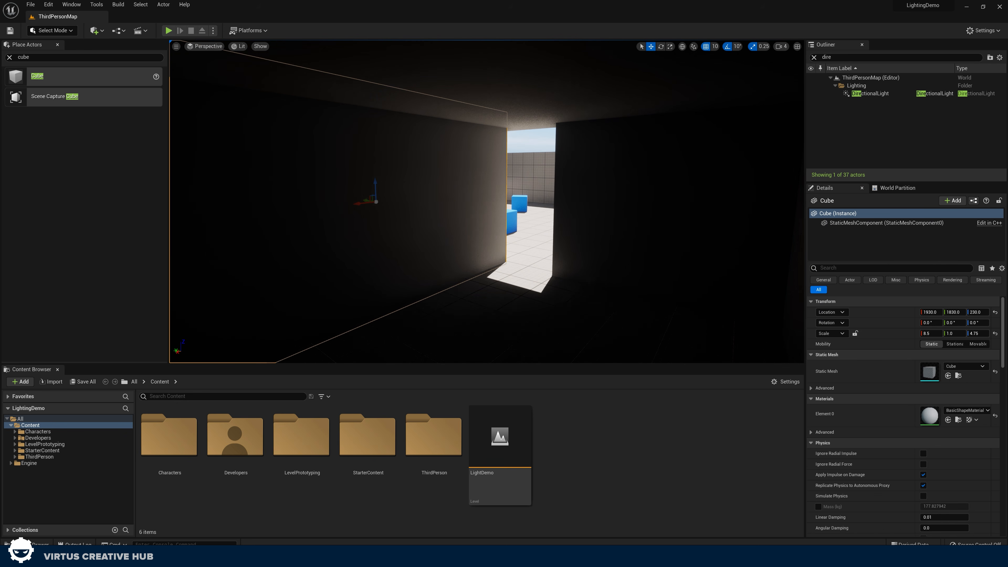
Restore the BasicShapeMaterial's Color parameter to pure white and apply the change.
drag(1007, 134, 473, 3)
click(94, 351)
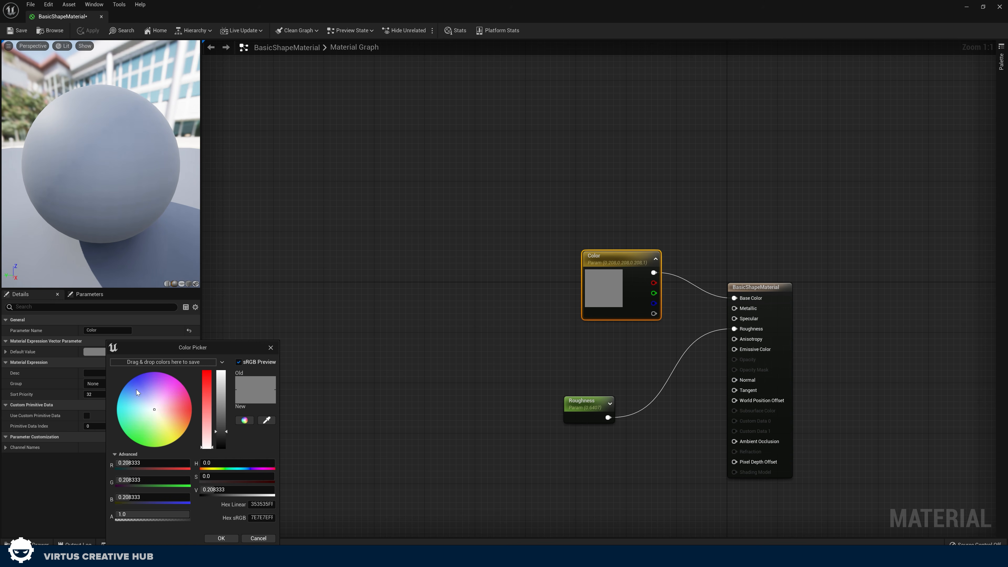
drag(221, 431, 221, 372)
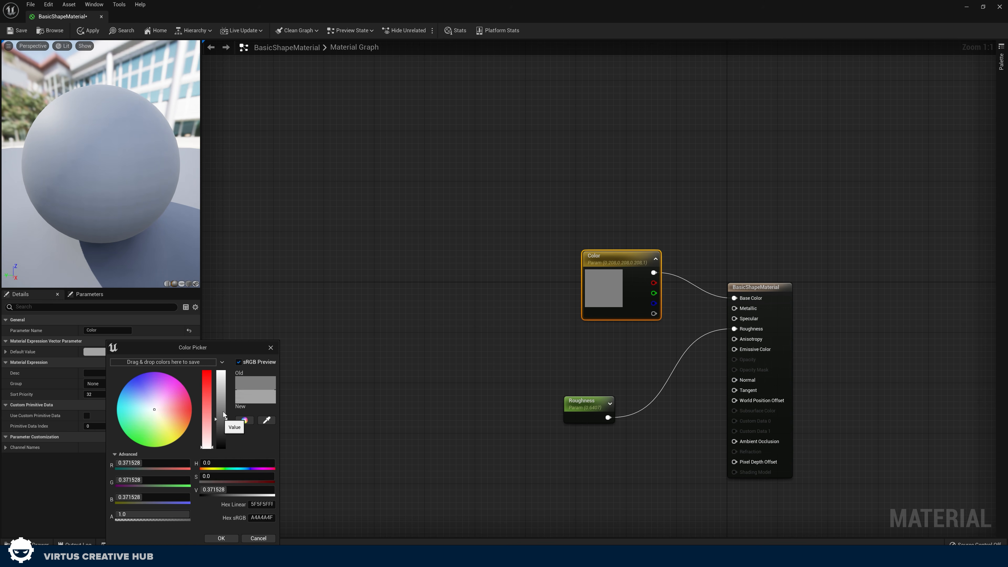
click(221, 538)
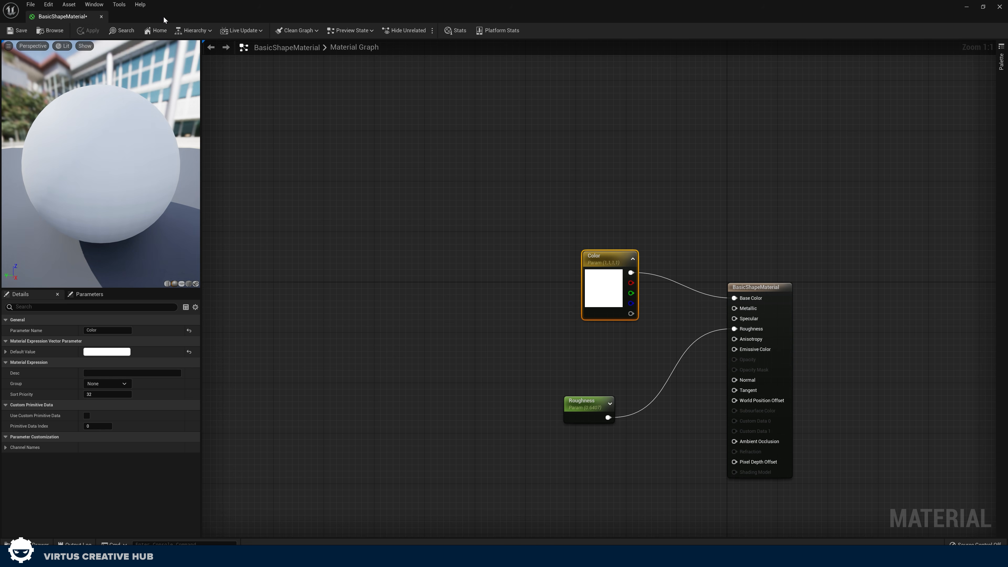
drag(163, 16, 1001, 17)
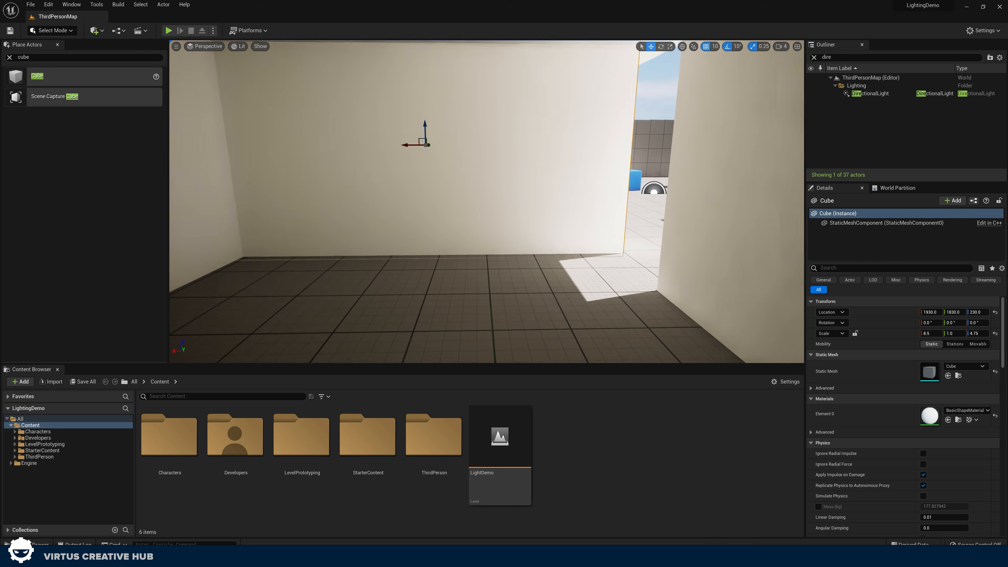
Move the blue chamfered cube into the white room, raised above the floor at about X 1810, Y 1430, Z 110.
right_drag(594, 263, 556, 262)
key(d)
key(w)
click(594, 264)
key(d)
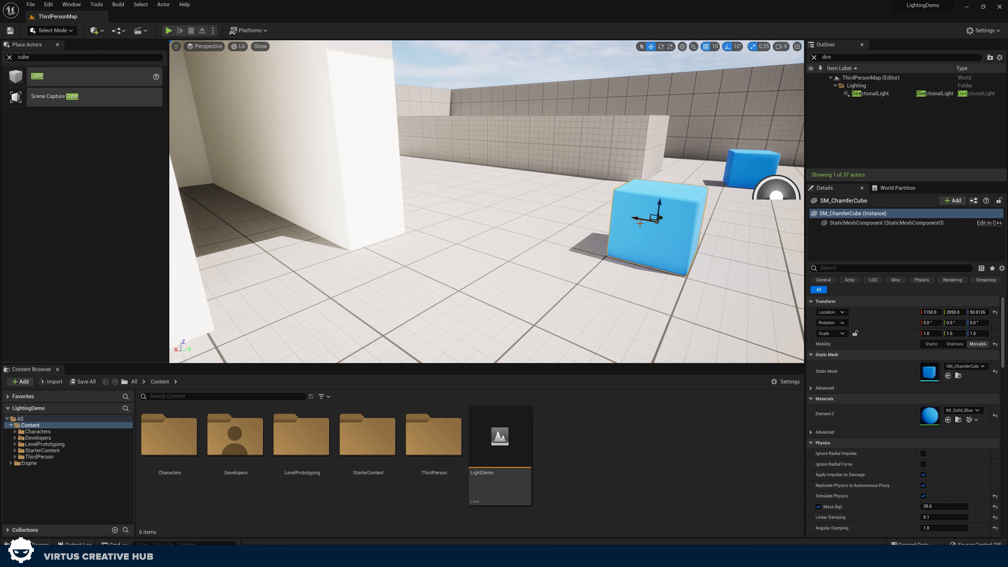
right_drag(640, 223, 616, 232)
key(d)
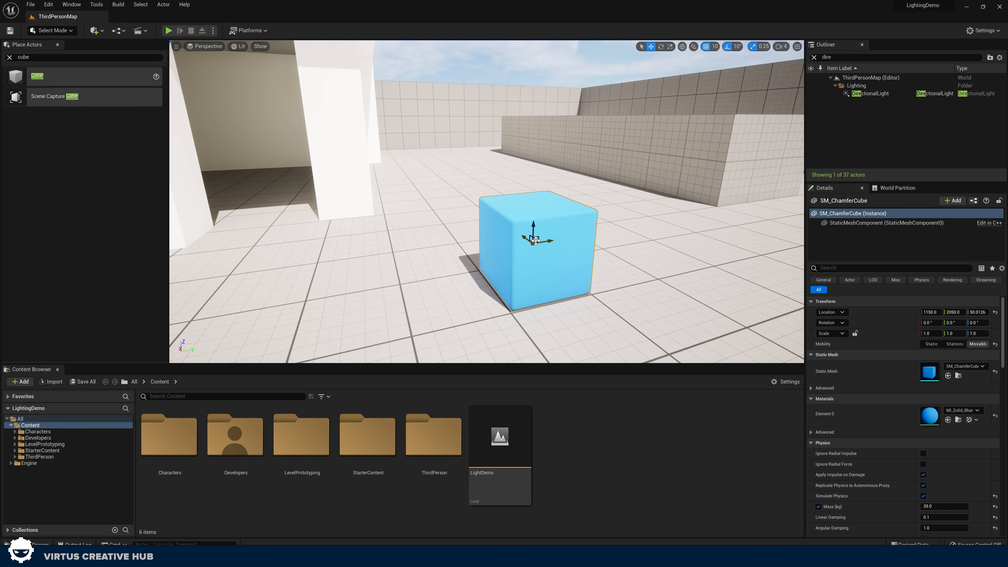
shift+drag(535, 240, 533, 173)
key(s)
right_drag(574, 211, 594, 202)
key(w)
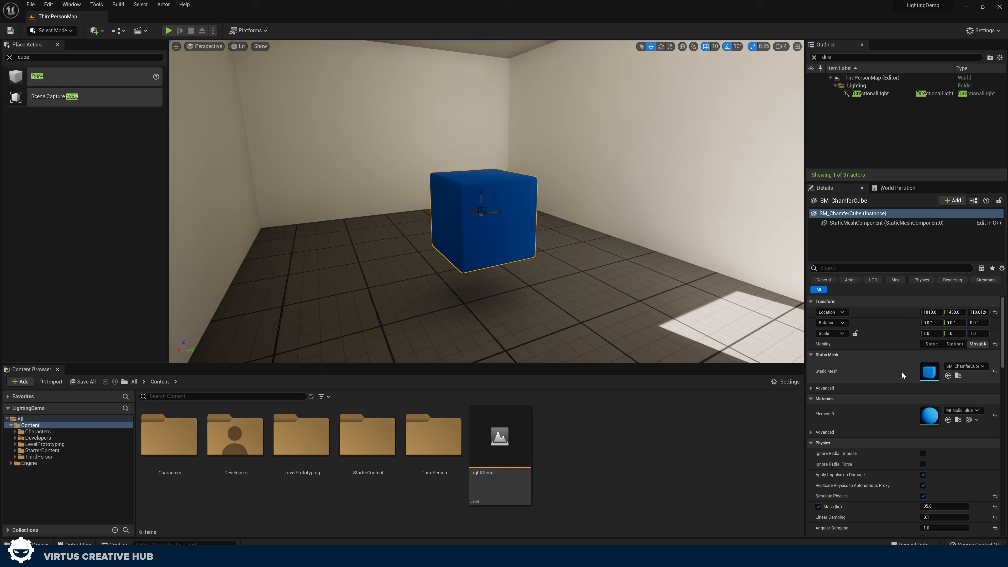
Create a new material named GlowBlue in the Content folder.
right_click(593, 464)
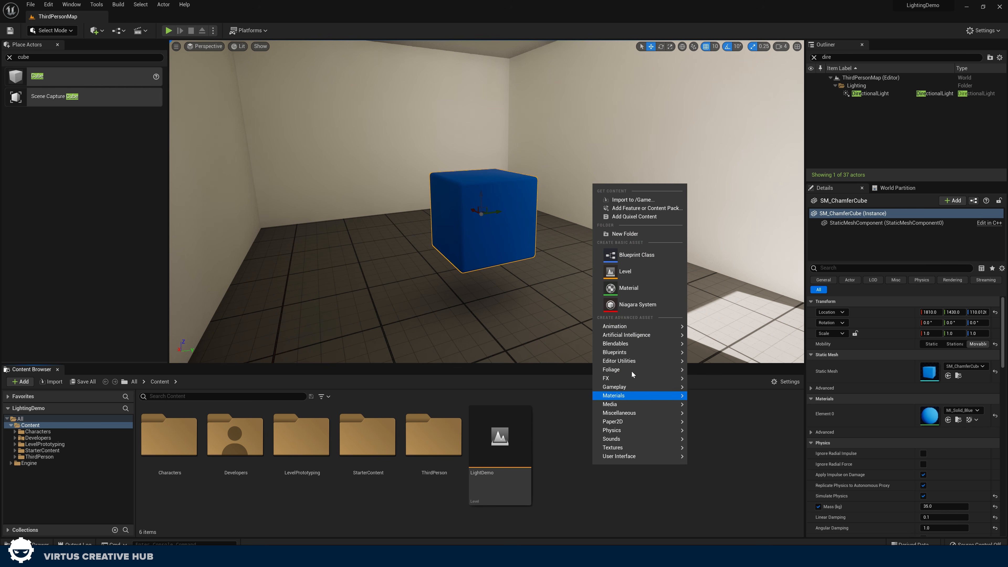
click(628, 288)
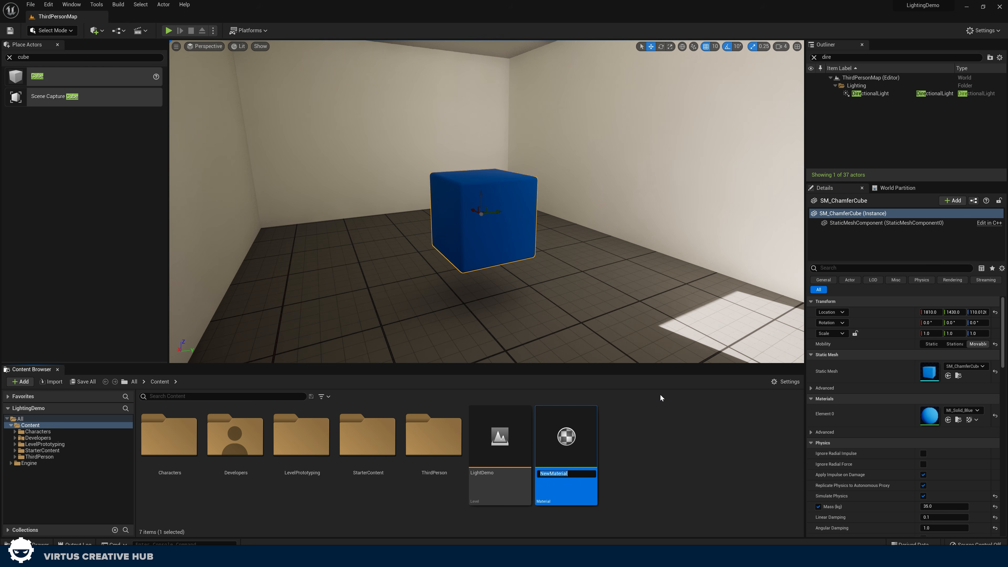
text(GlowBlue)
key(Return)
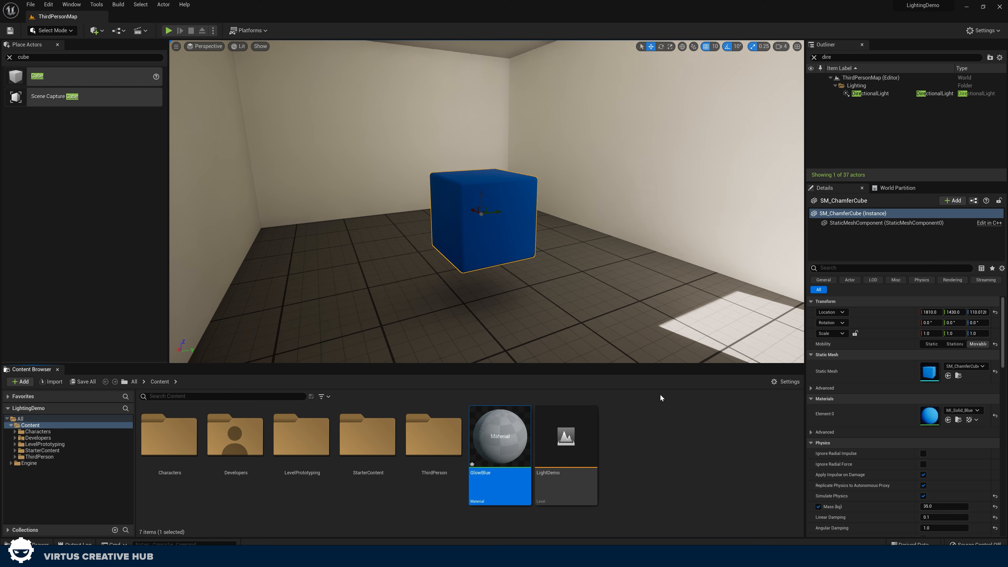
Open the GlowBlue material and add a Constant3Vector node to its graph.
double_click(500, 455)
right_click(505, 246)
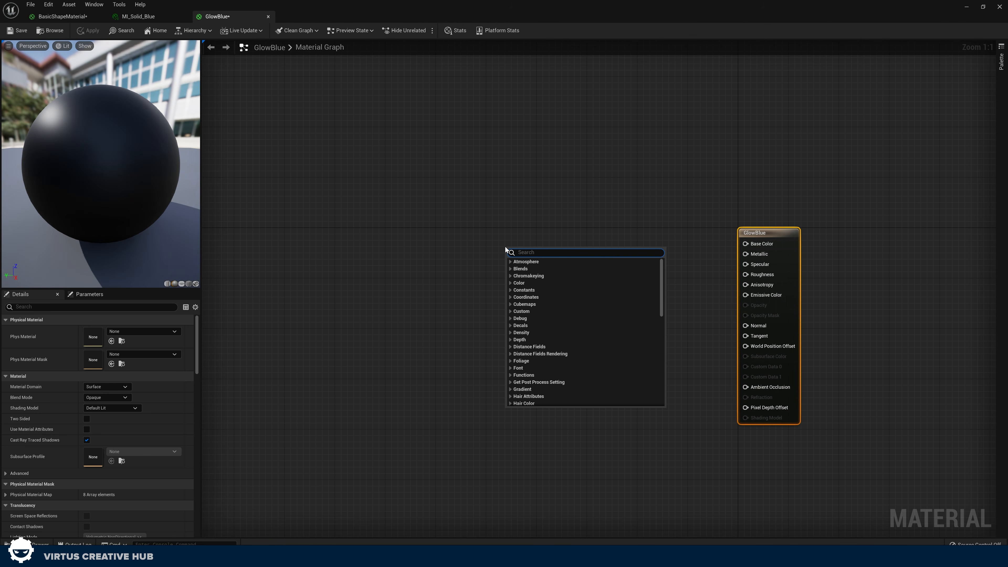
text(constant)
key(Down)
key(Down)
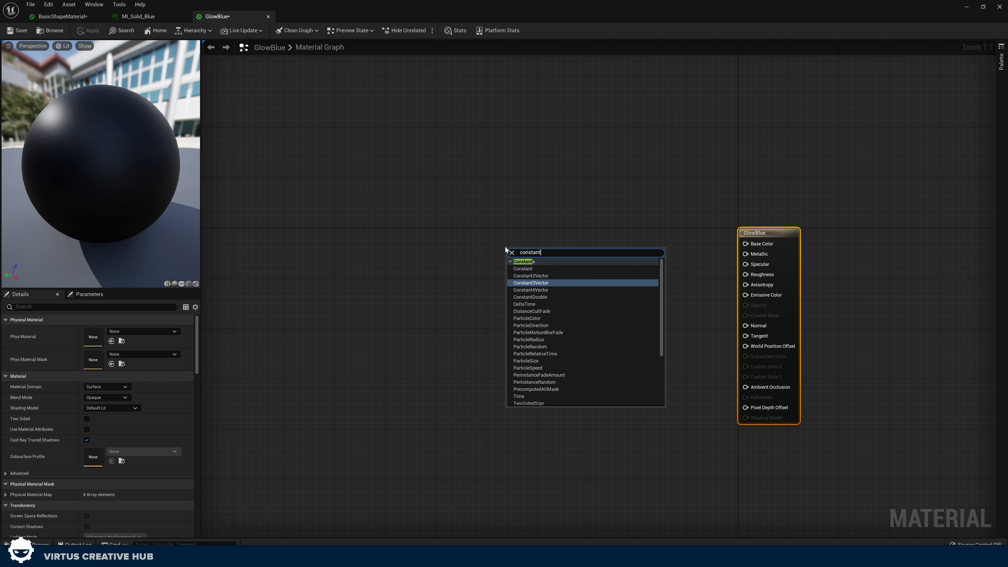
key(Return)
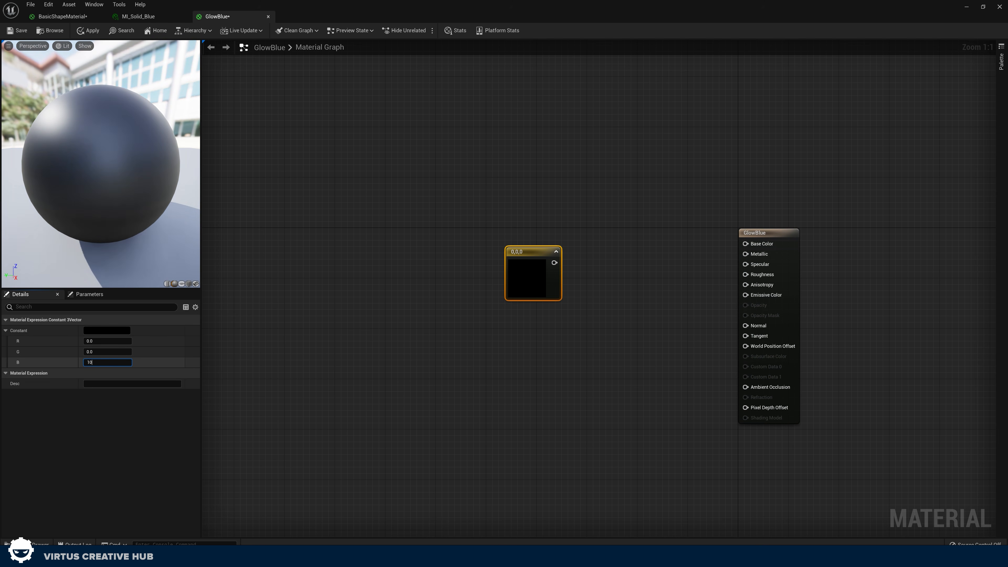
Set the Constant3Vector to R 1, G 1, B 10 and connect it to GlowBlue's Emissive Color.
key(Return)
click(94, 351)
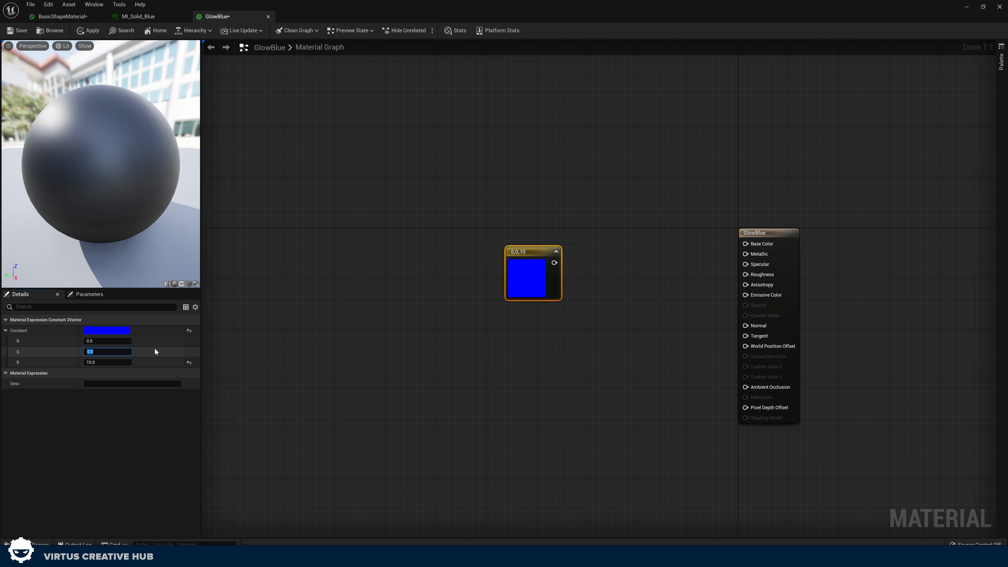
text(1)
click(128, 341)
text(1)
key(Return)
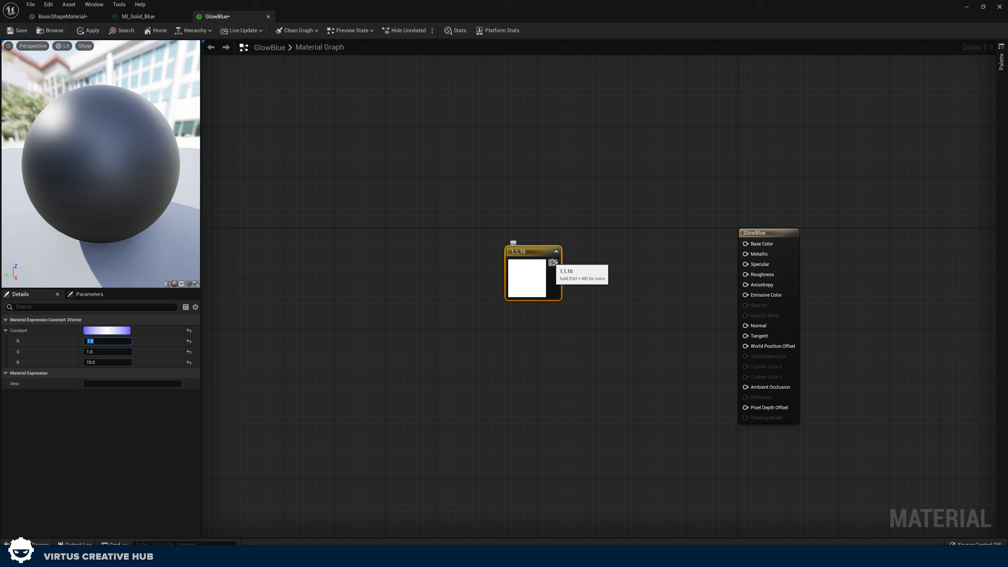
drag(555, 262, 746, 295)
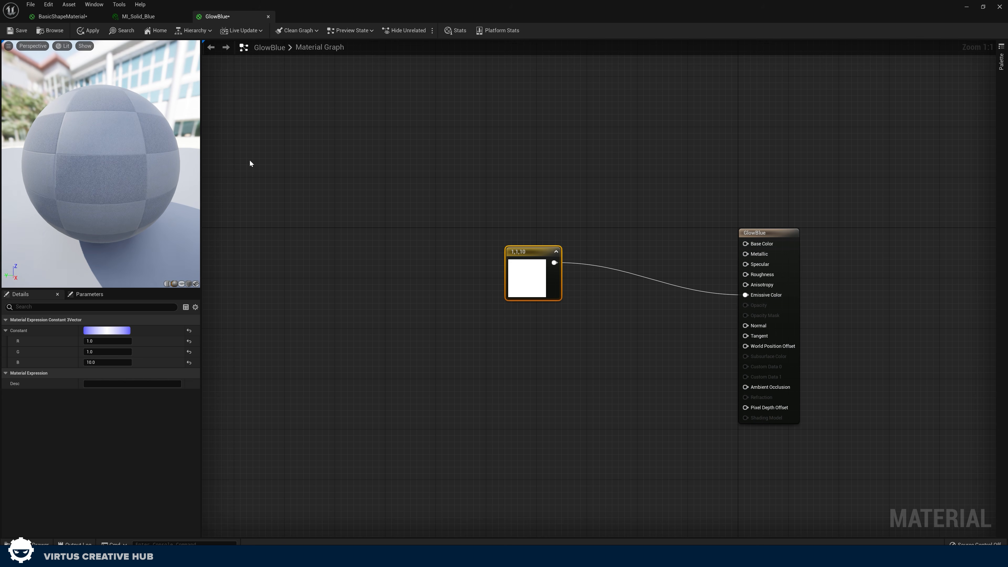
Apply the GlowBlue material changes and assign GlowBlue to the chamfered cube in the white room.
click(89, 31)
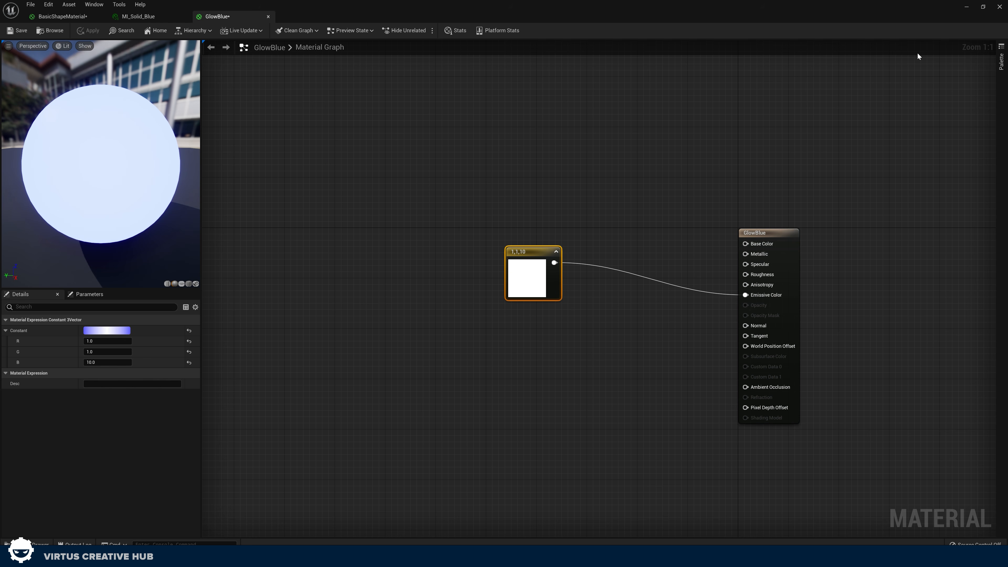
click(966, 7)
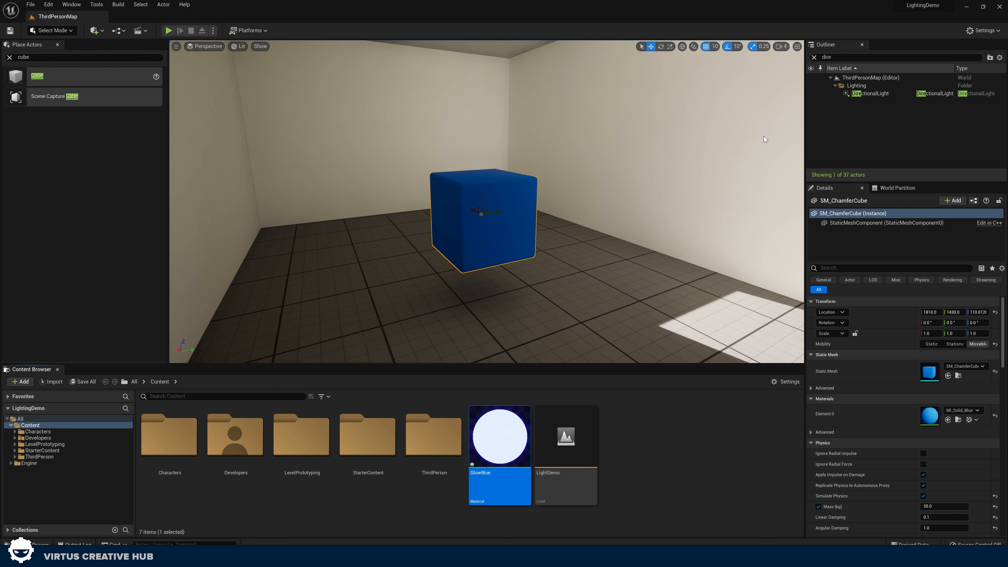
drag(499, 434, 503, 255)
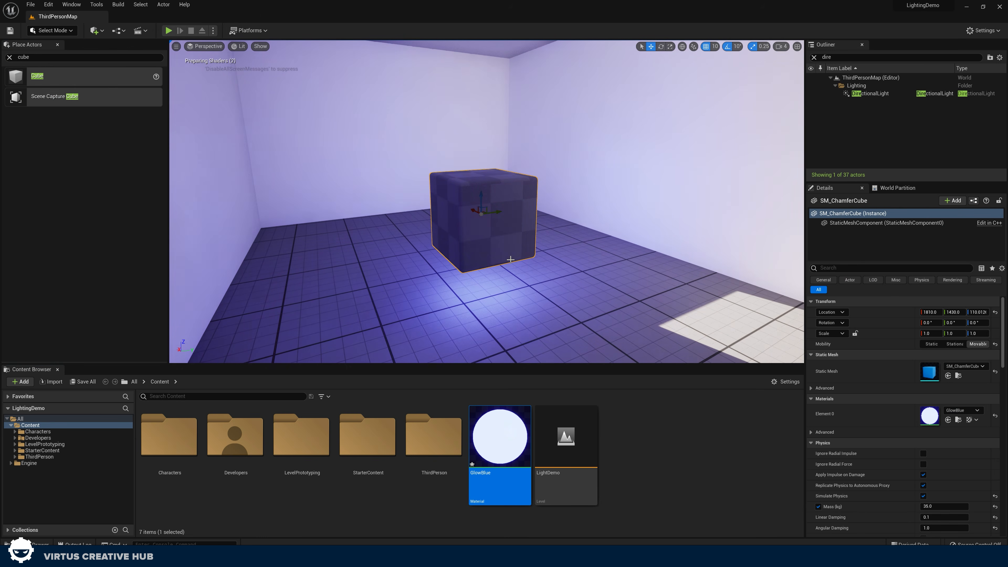
Move the GlowBlue cube along the X axis to about X 1930 inside the white room.
key(w)
right_drag(487, 244, 778, 245)
key(a)
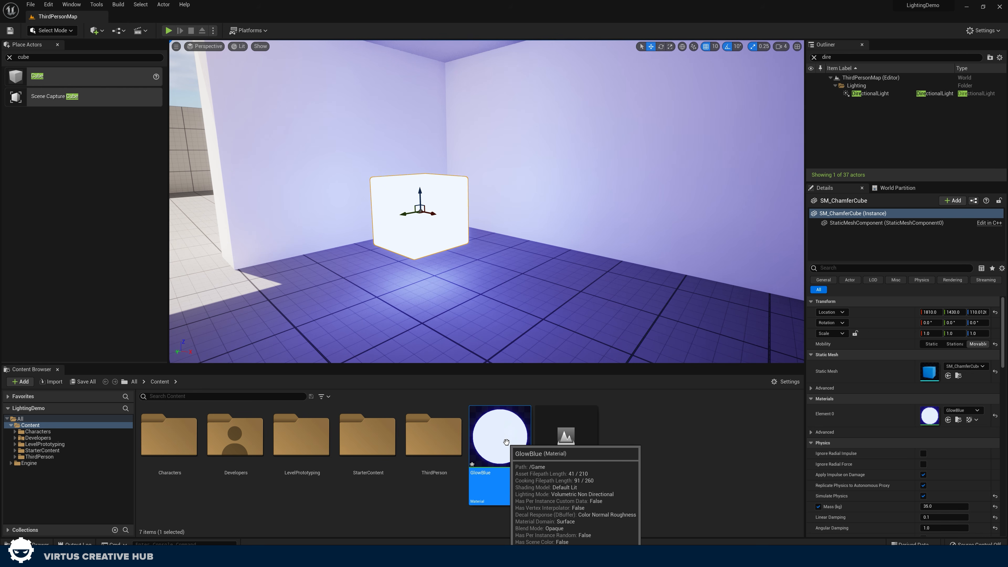
drag(433, 214, 503, 249)
Reopen the GlowBlue material, set the Constant3Vector's B value to 5, apply it and return to the level.
double_click(493, 437)
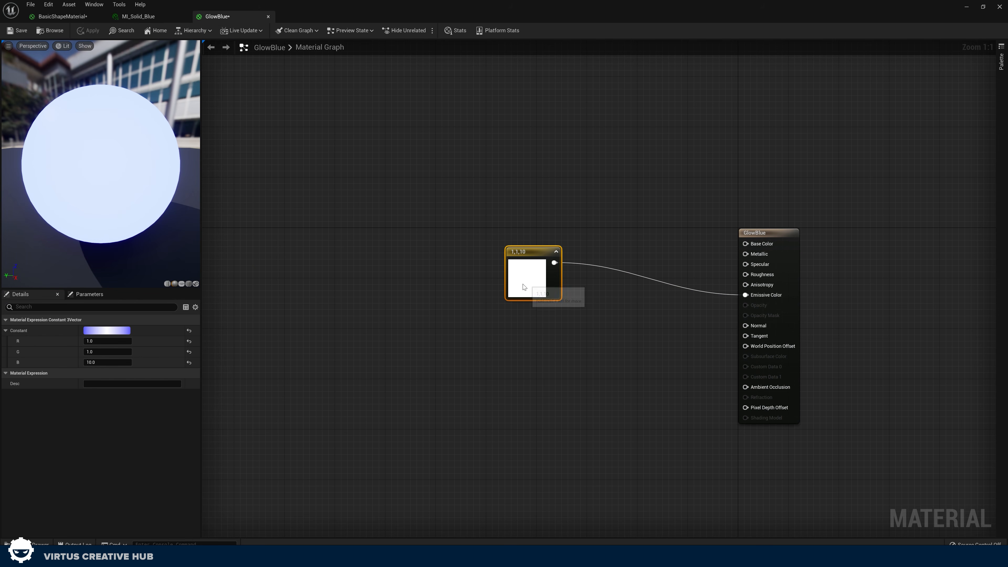
drag(524, 286, 466, 274)
click(107, 362)
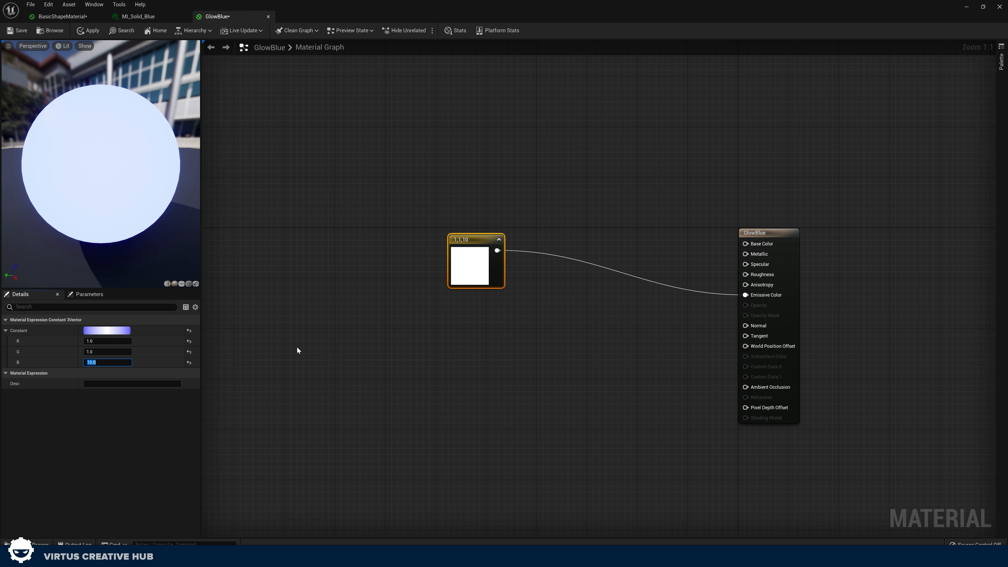
text(5)
key(Return)
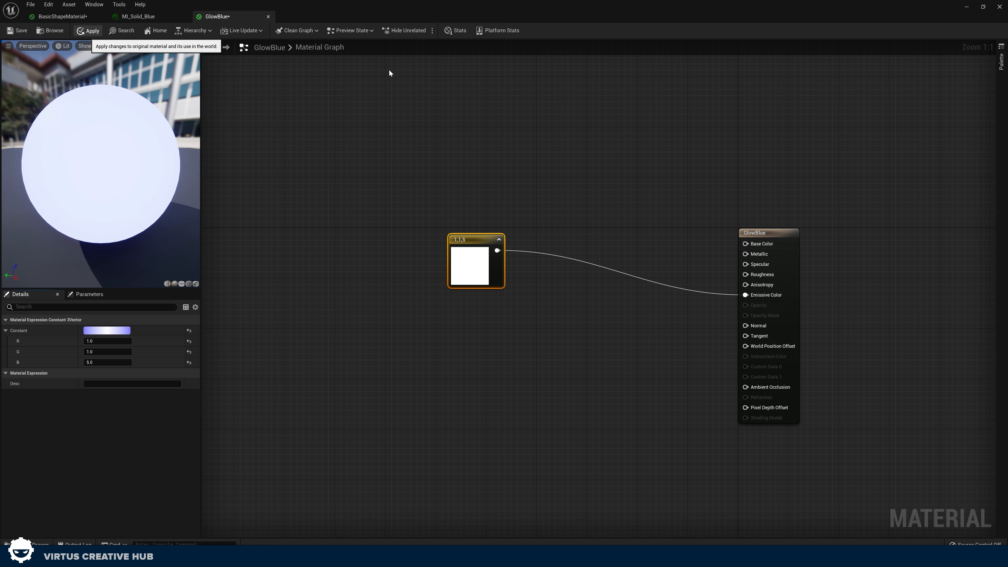
click(966, 6)
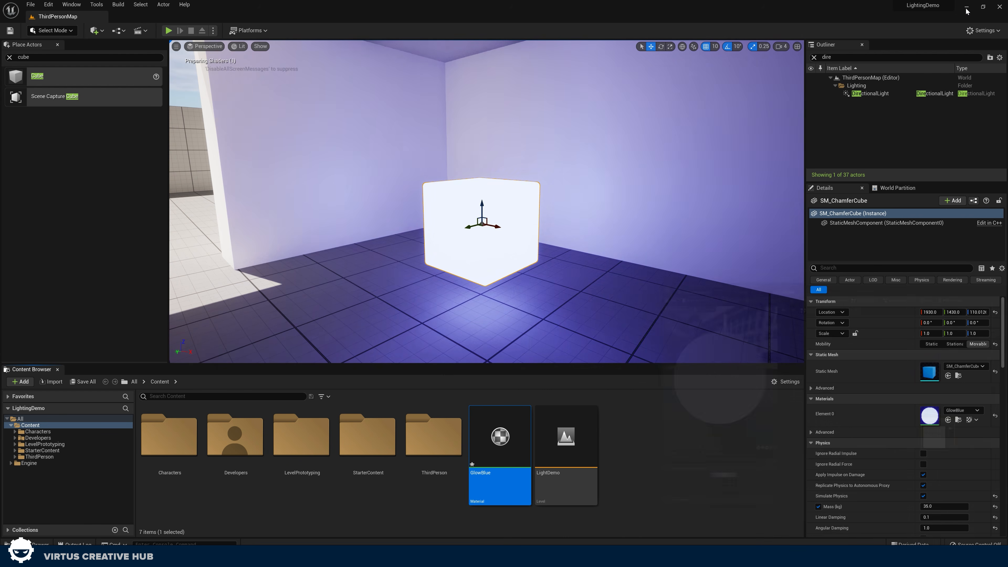
Examine the emissive cube's light on the room's walls and floor from inside and from outside the building.
key(a)
mouse_move(487, 201)
right_down()
mouse_move(611, 202)
mouse_move(484, 202)
mouse_move(504, 202)
right_up()
key(s)
key(w)
key(s)
key(w)
right_drag(591, 225, 516, 178)
key(s)
key(w)
key(s)
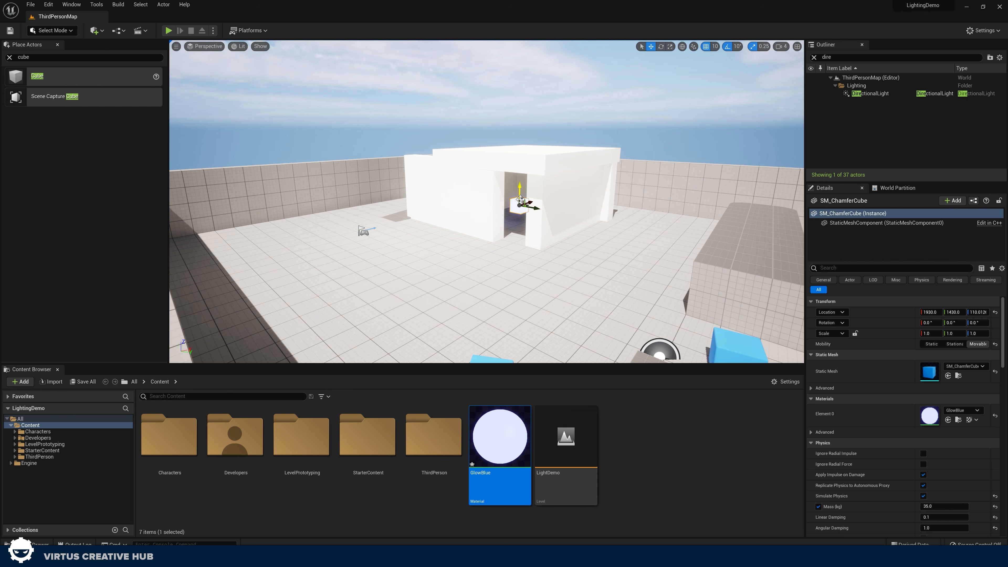
key(w)
right_drag(543, 241, 546, 239)
key(s)
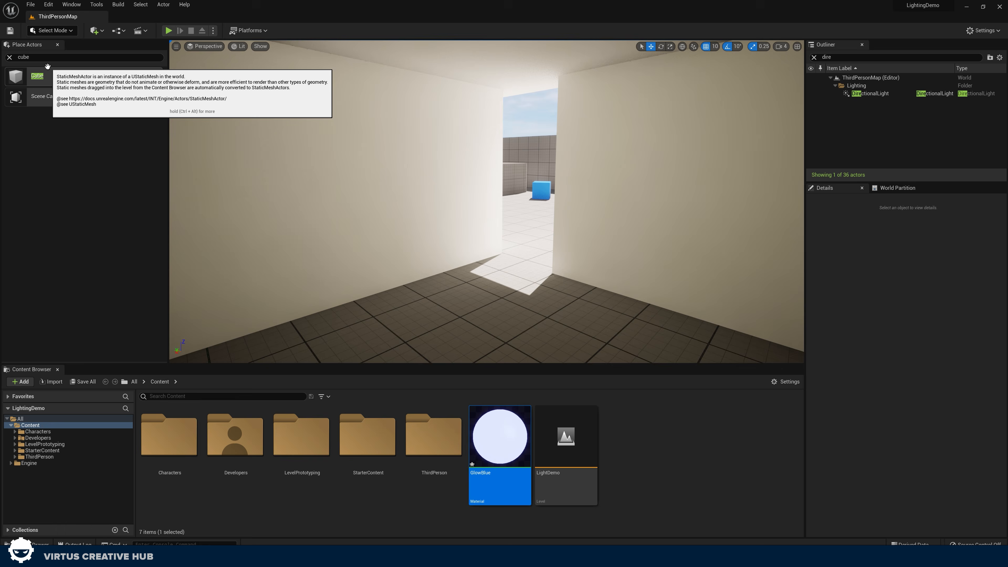
Replace the placeable actor search with "exponen" to find Exponential Height Fog.
drag(45, 58, 1, 72)
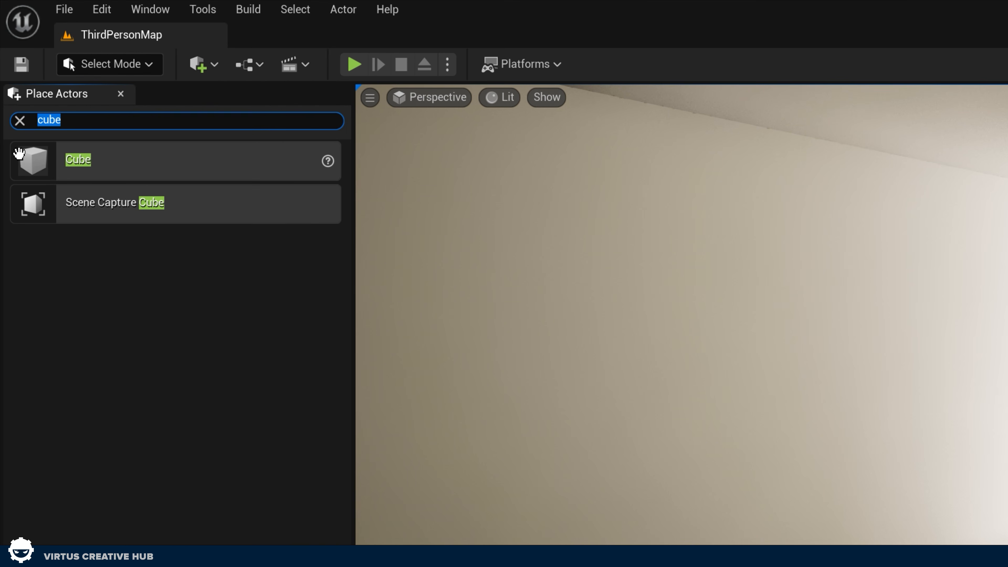
key(BackSpace)
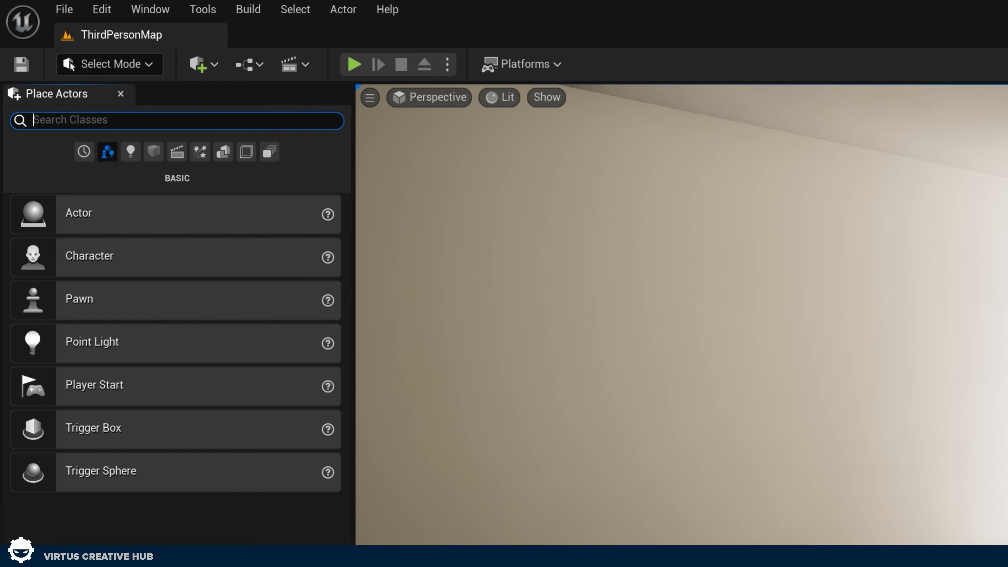
click(83, 151)
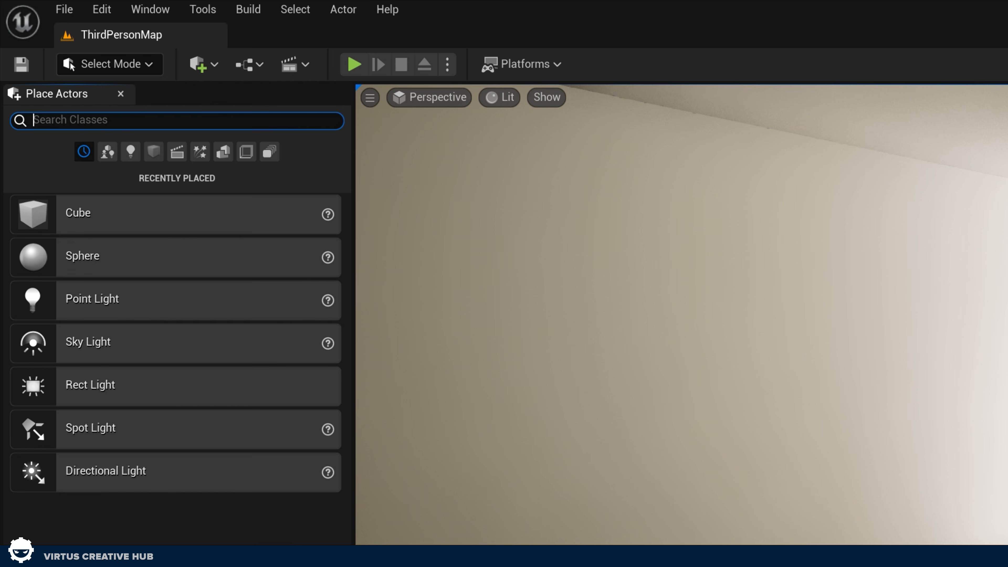
text(expon)
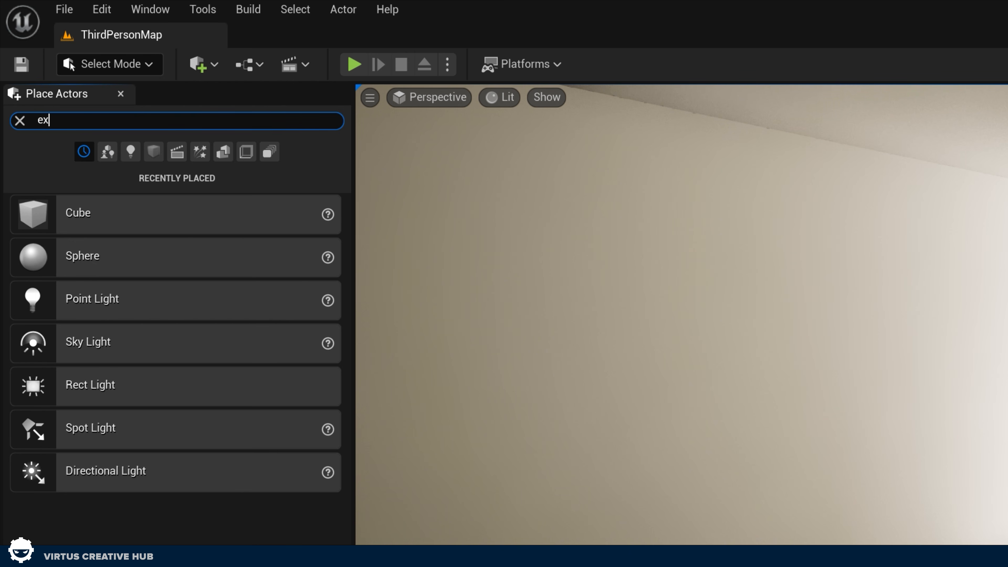
text(en)
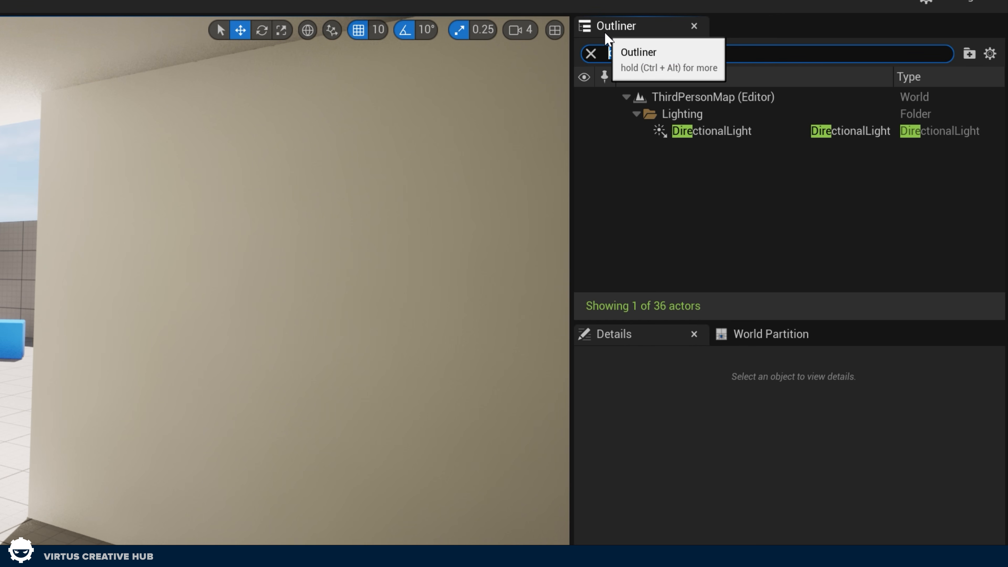
Filter the level's actors by "expo" and delete the existing ExponentialHeightFog.
key(BackSpace)
key(BackSpace)
key(BackSpace)
key(BackSpace)
text(e)
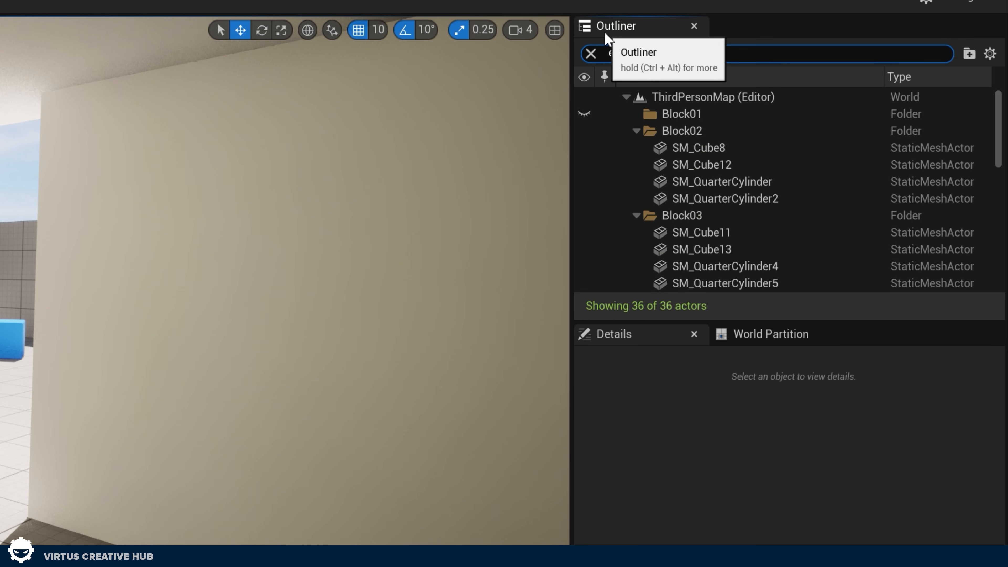
text(xpo)
click(730, 132)
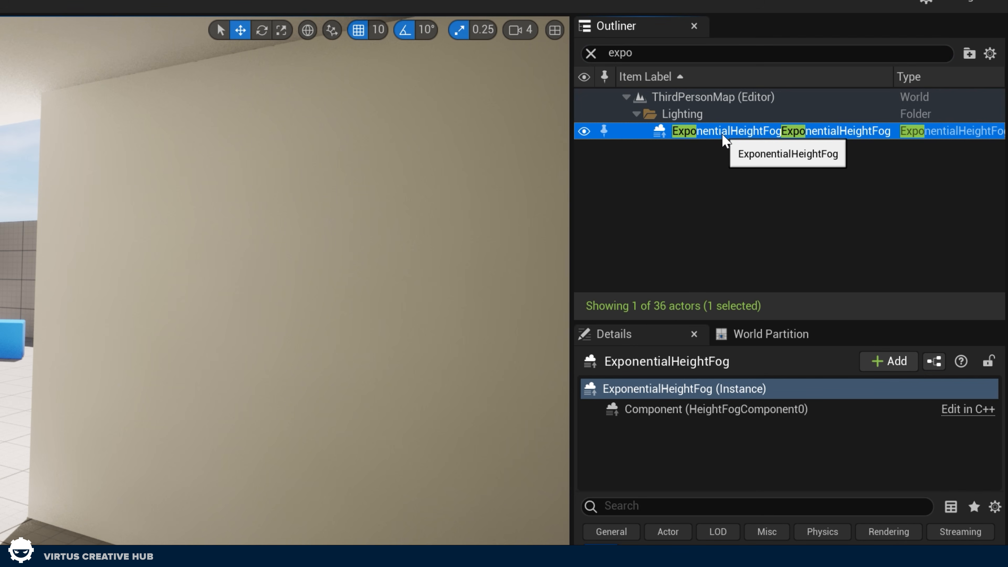
key(Delete)
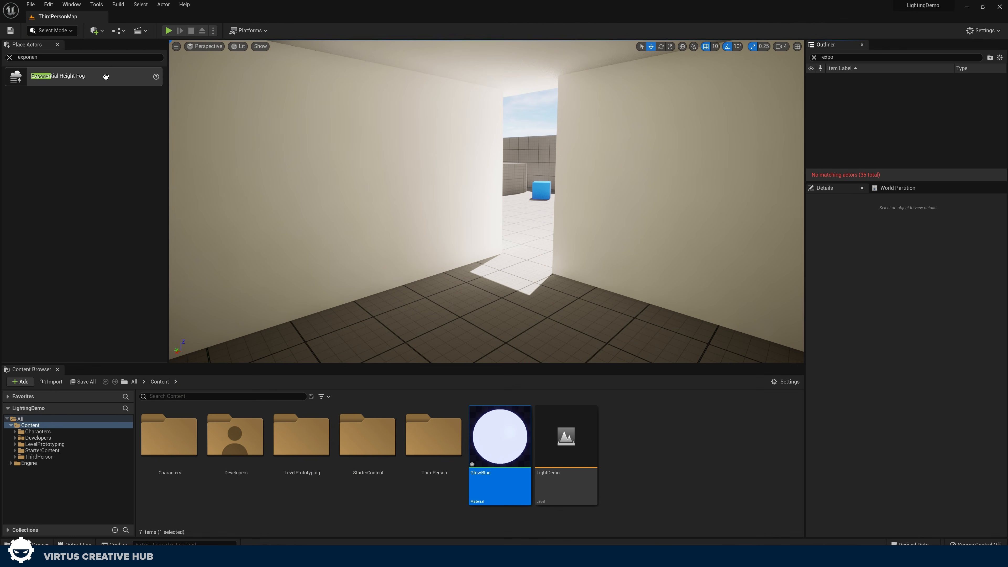
Place a new Exponential Height Fog outside the doorway and set its Fog Density to 0.05.
drag(105, 76, 471, 164)
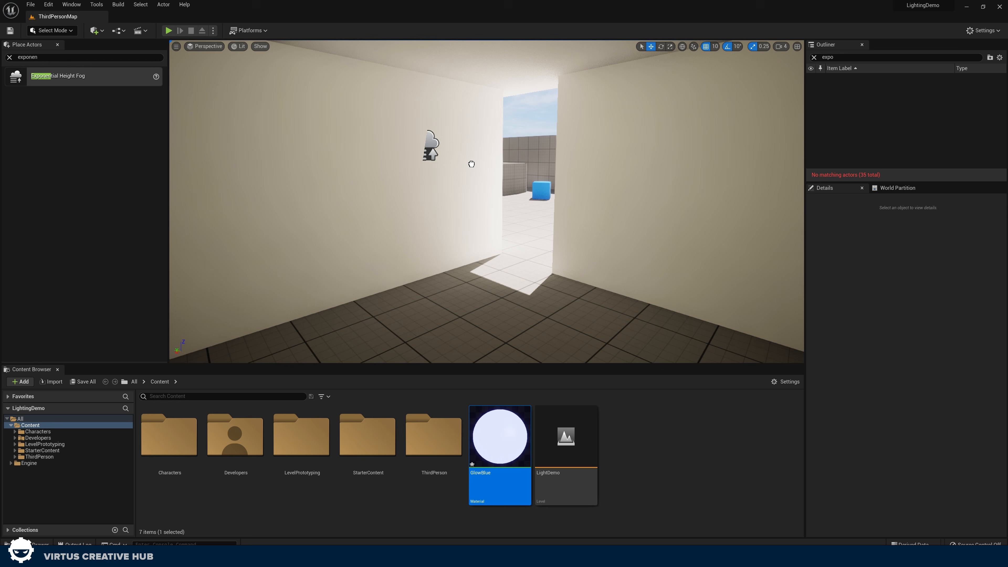
drag(523, 214, 523, 214)
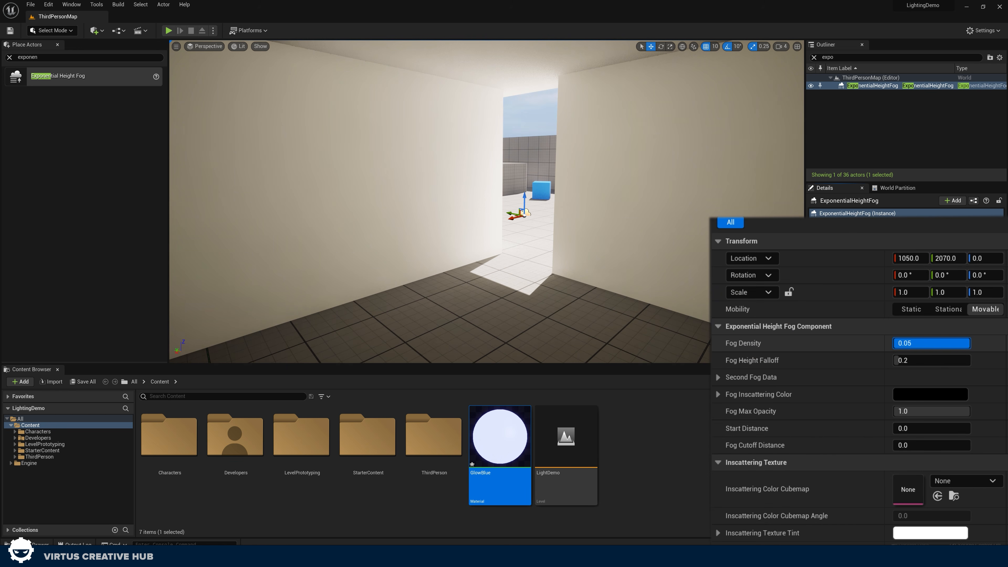
text(0.0)
Enable Volumetric Fog on the new Exponential Height Fog.
scroll(880, 359, down, 6)
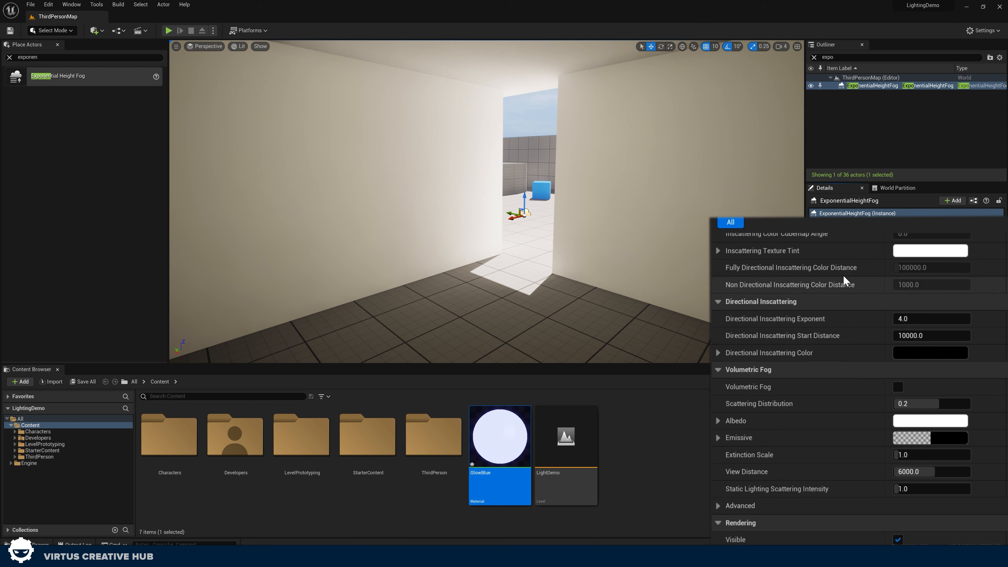
click(897, 386)
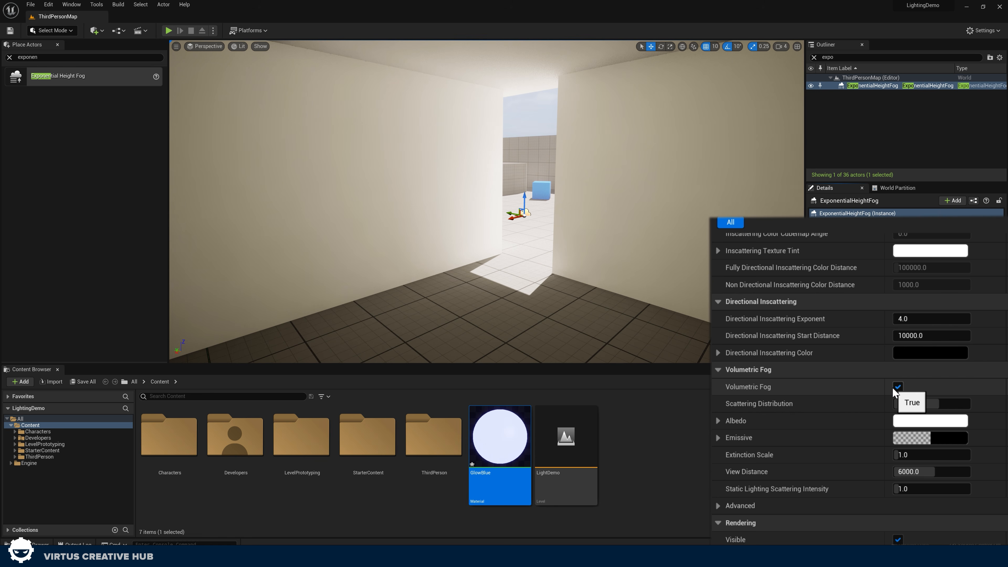
key(w)
right_drag(563, 222, 508, 211)
key(s)
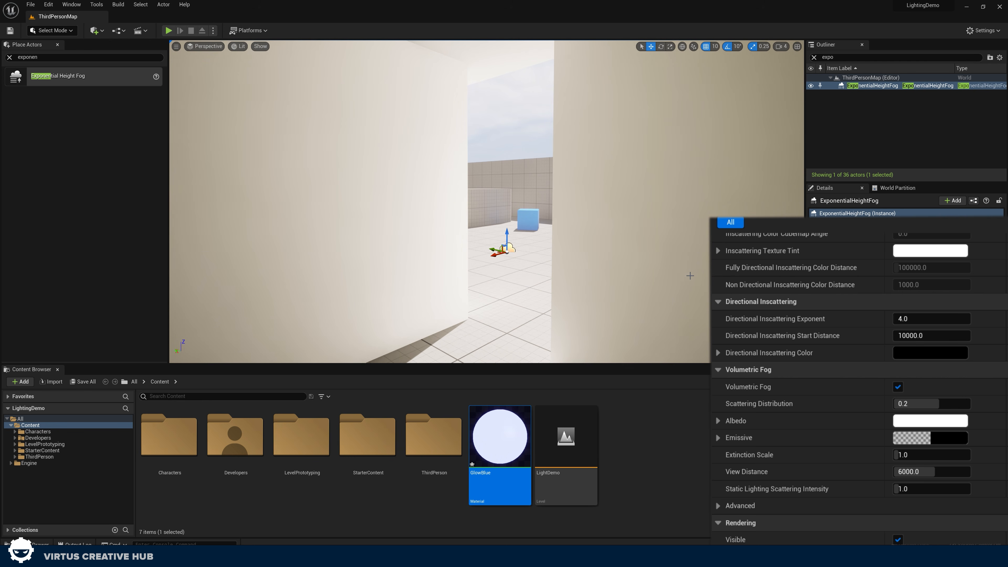
Set the Exponential Height Fog's Fog Density to 1.0 and examine the fog through the doorway.
scroll(809, 309, up, 10)
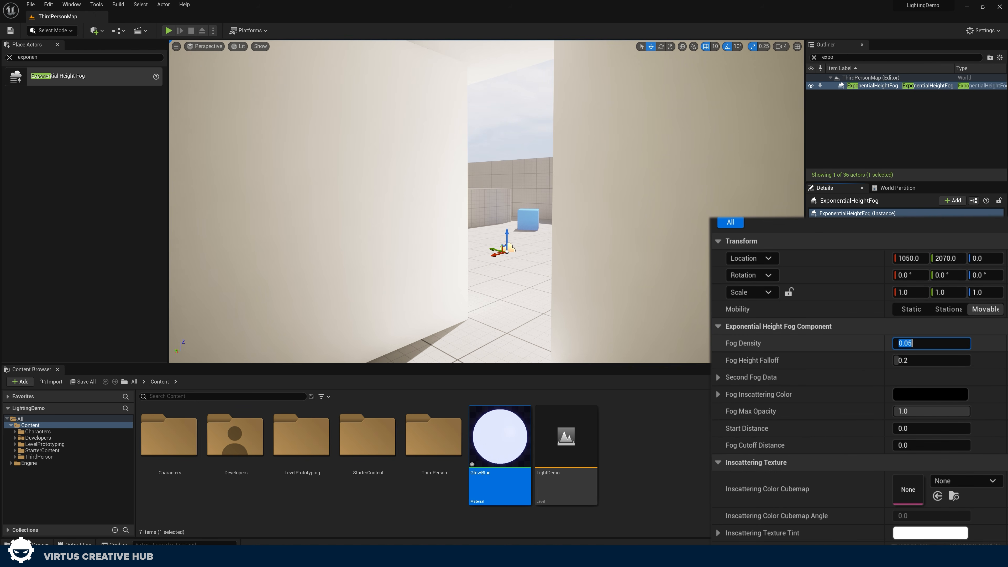
key(Return)
key(s)
mouse_move(516, 222)
right_down()
mouse_move(456, 211)
mouse_move(516, 213)
mouse_move(504, 208)
mouse_move(453, 210)
mouse_move(512, 216)
right_up()
key(w)
key(w)
key(s)
key(a)
key(w)
key(s)
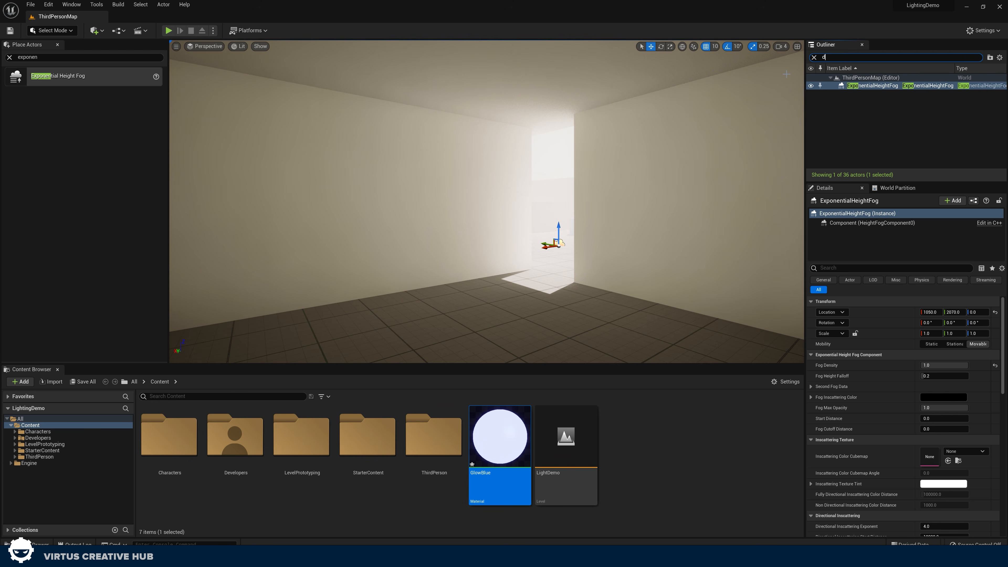
Find the DirectionalLight and set its Volumetric Scattering Intensity to 20.
text(c)
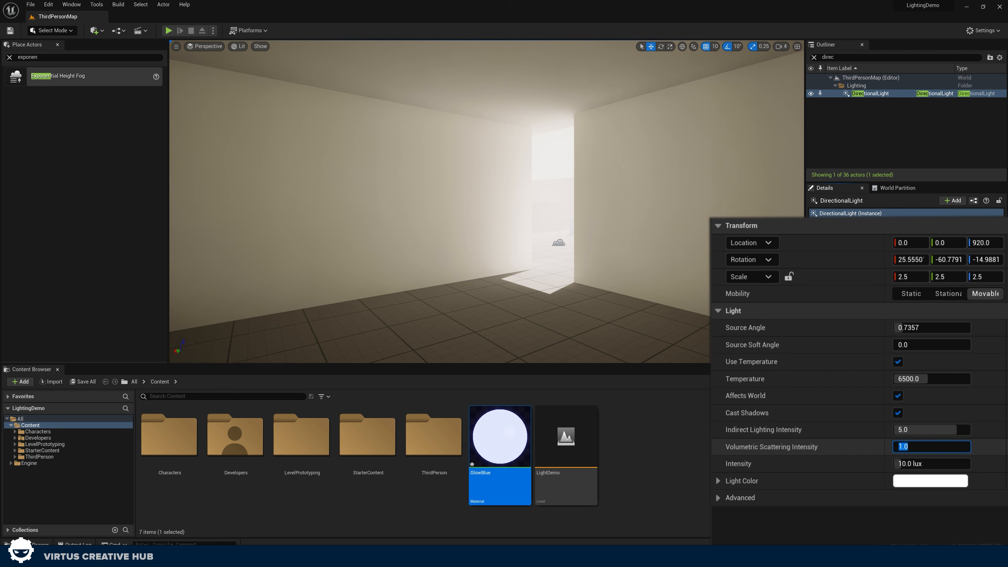
text(20)
key(Return)
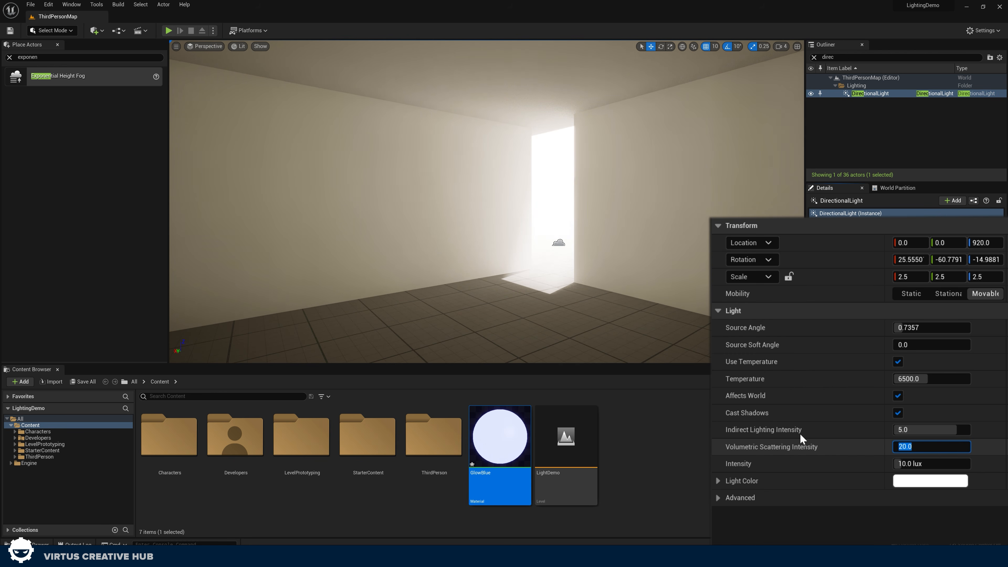
right_drag(611, 278, 627, 293)
key(w)
key(w)
key(s)
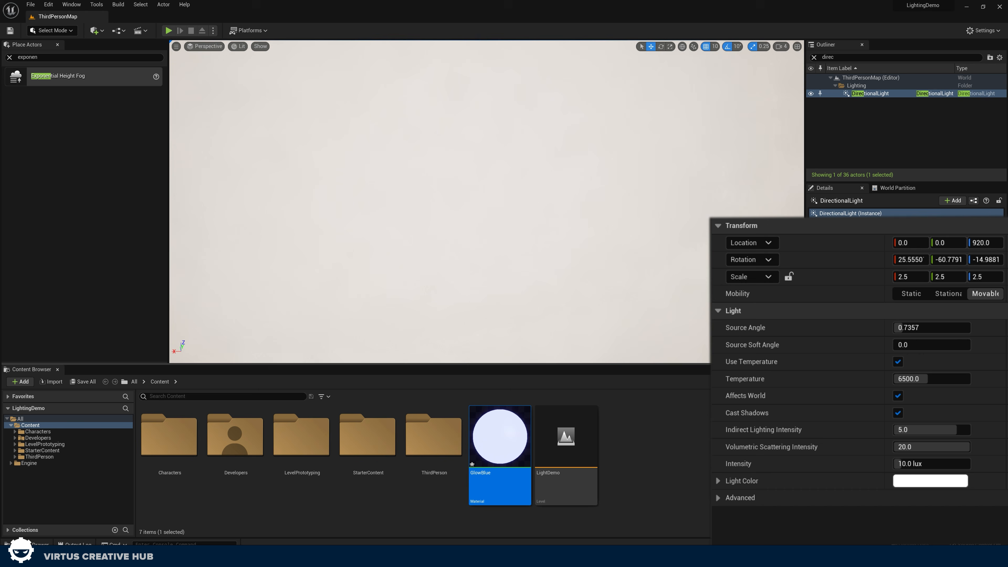
right_drag(467, 244, 487, 244)
key(s)
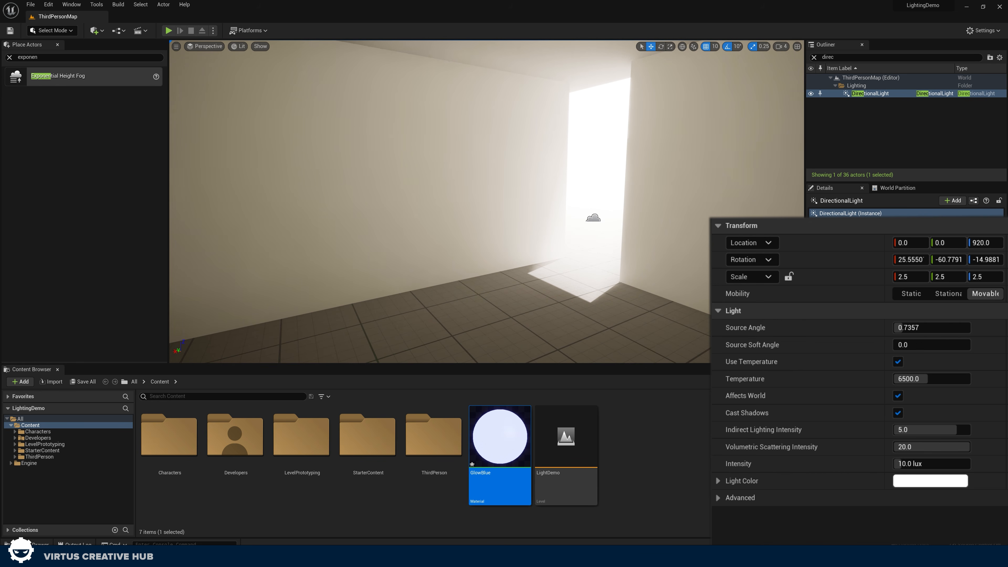
Select the ExponentialHeightFog again and lower its Fog Density in stages to 0.1, 0.05 and 0.01.
key(BackSpace)
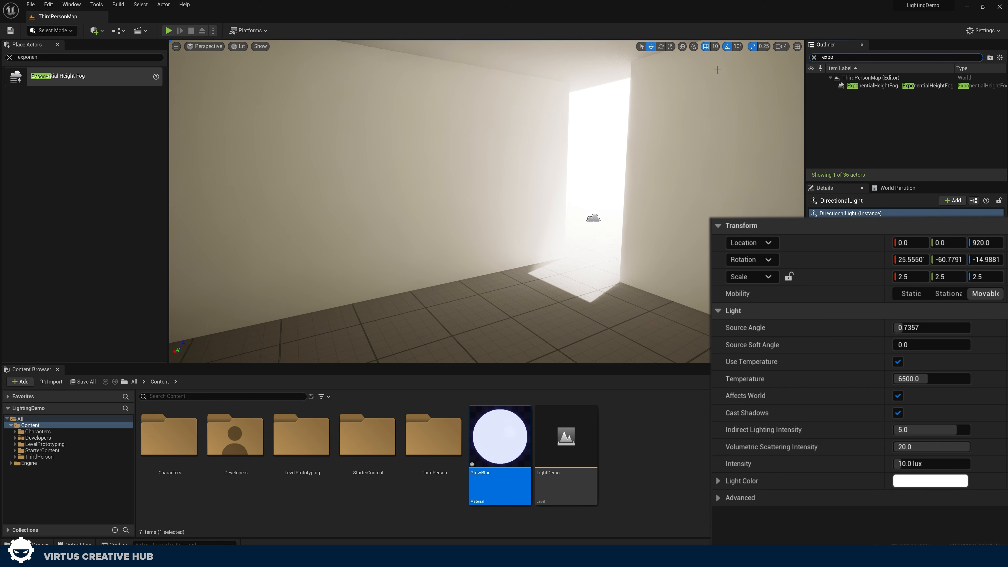
click(867, 88)
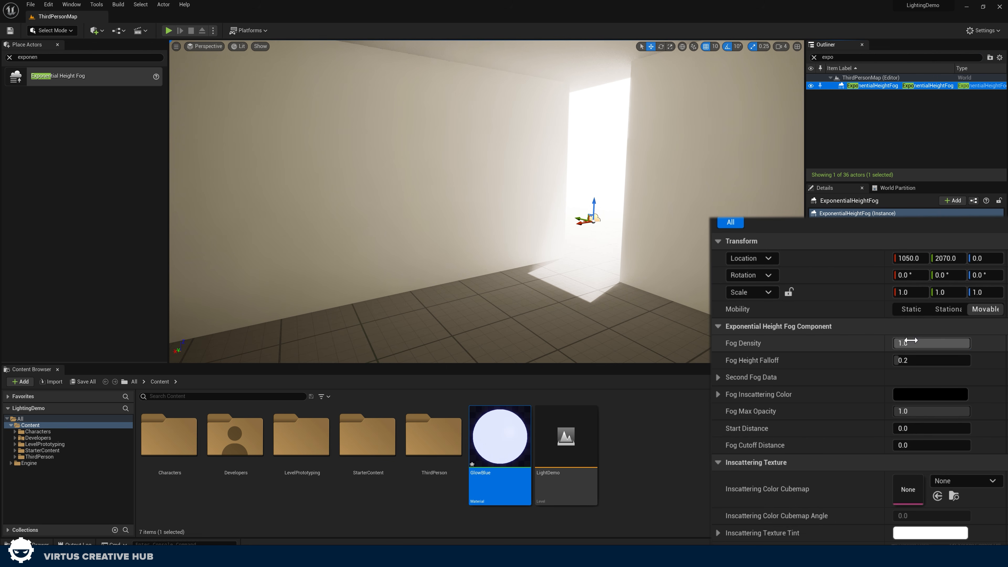
click(898, 343)
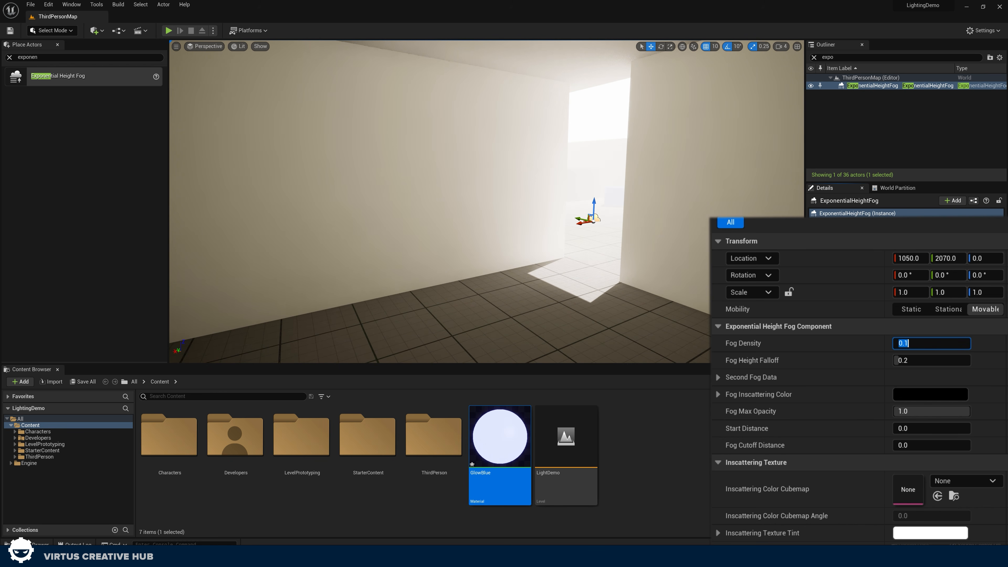
key(w)
right_drag(650, 254, 615, 254)
key(w)
key(s)
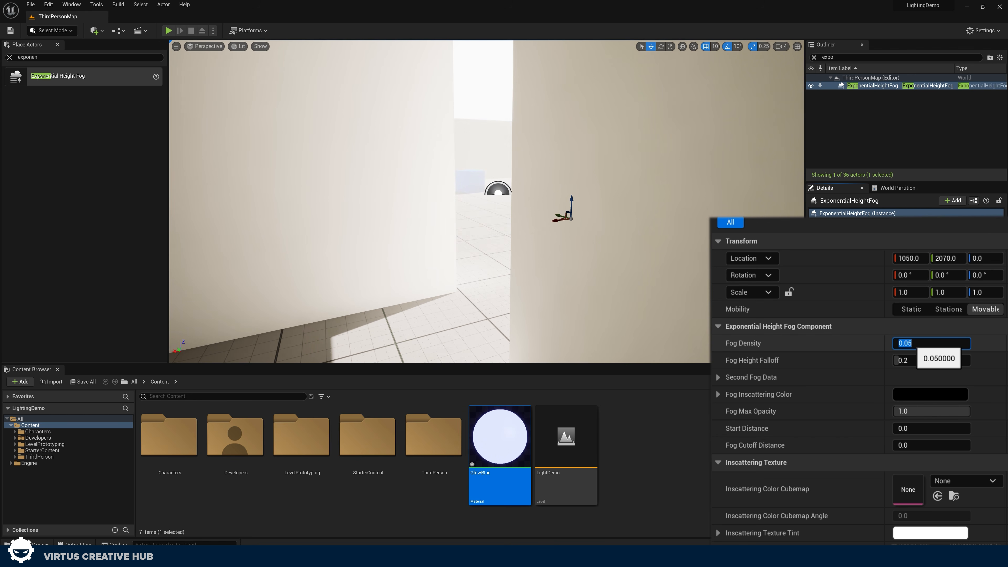
text(0.01)
key(Return)
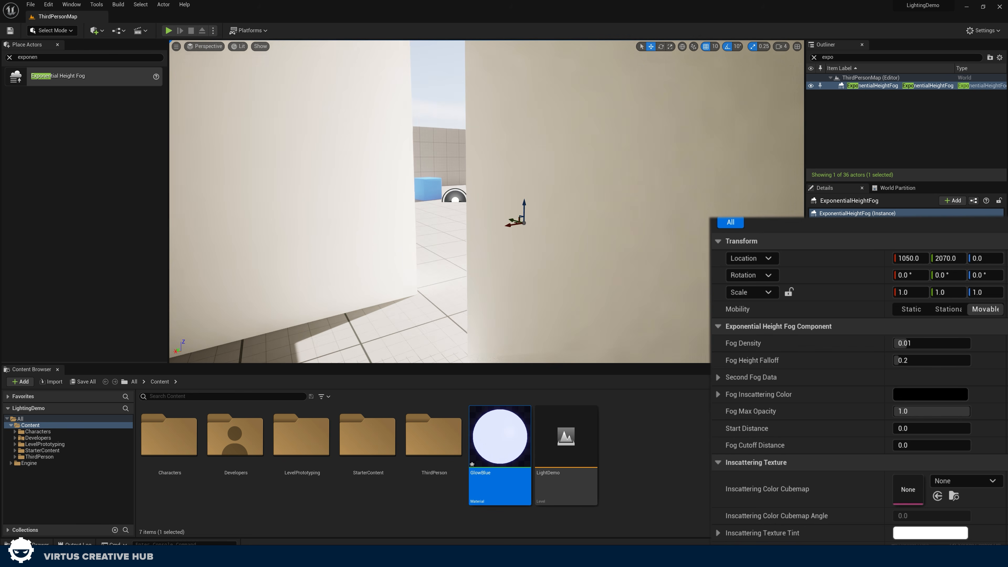
right_drag(595, 265, 576, 246)
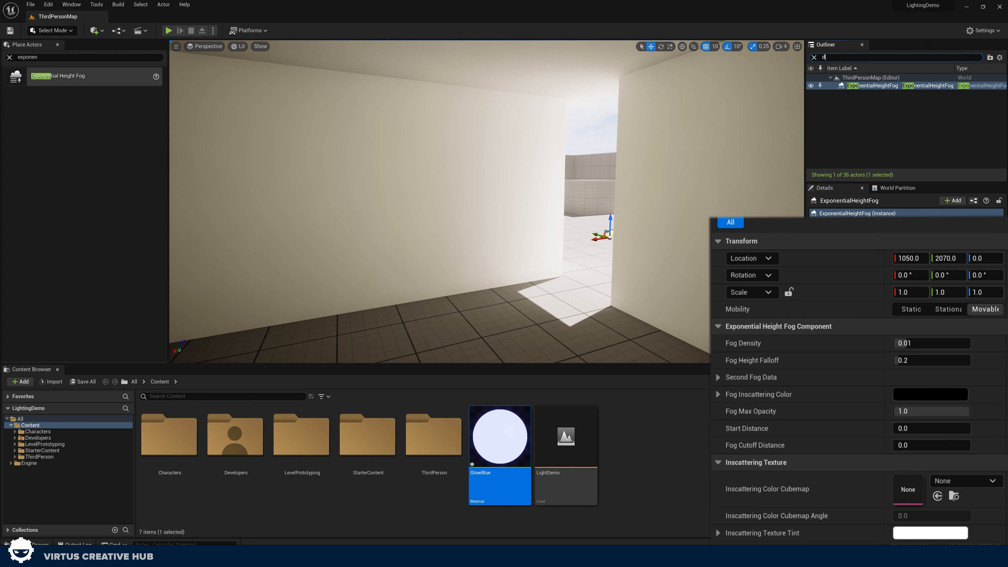
Find the DirectionalLight, set its Volumetric Scattering Intensity to 100 and check the light through the doorway.
click(898, 94)
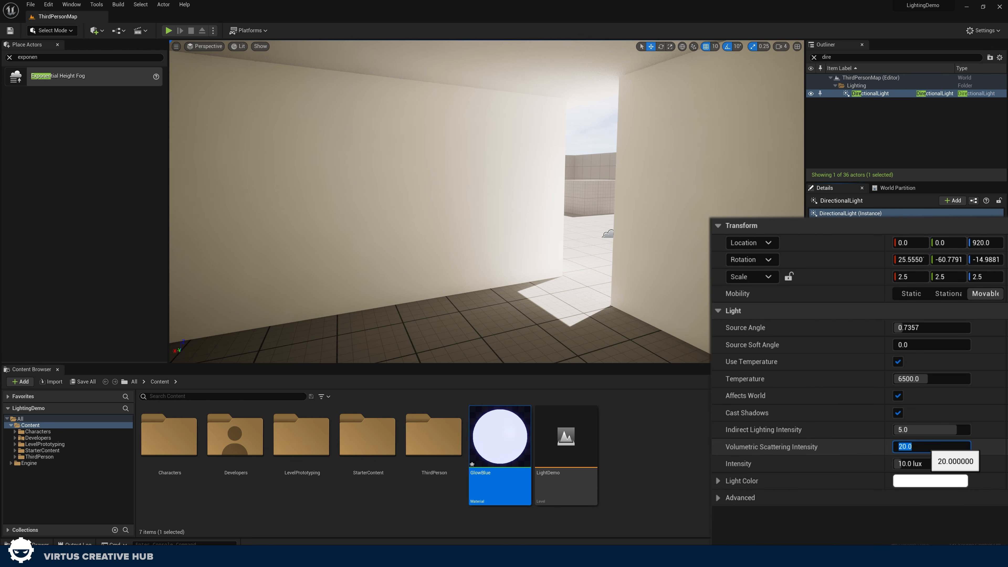
key(Return)
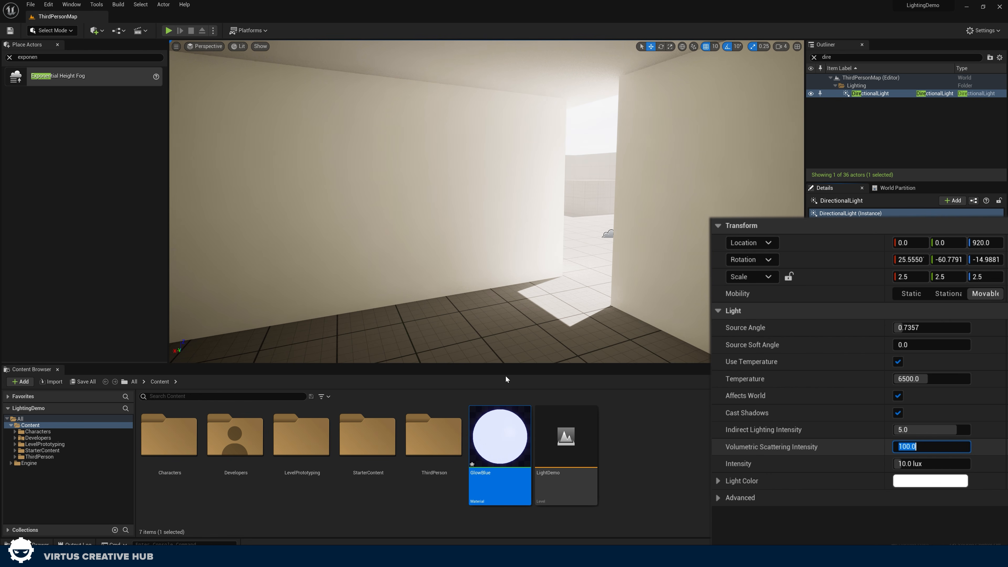
right_drag(484, 286, 535, 288)
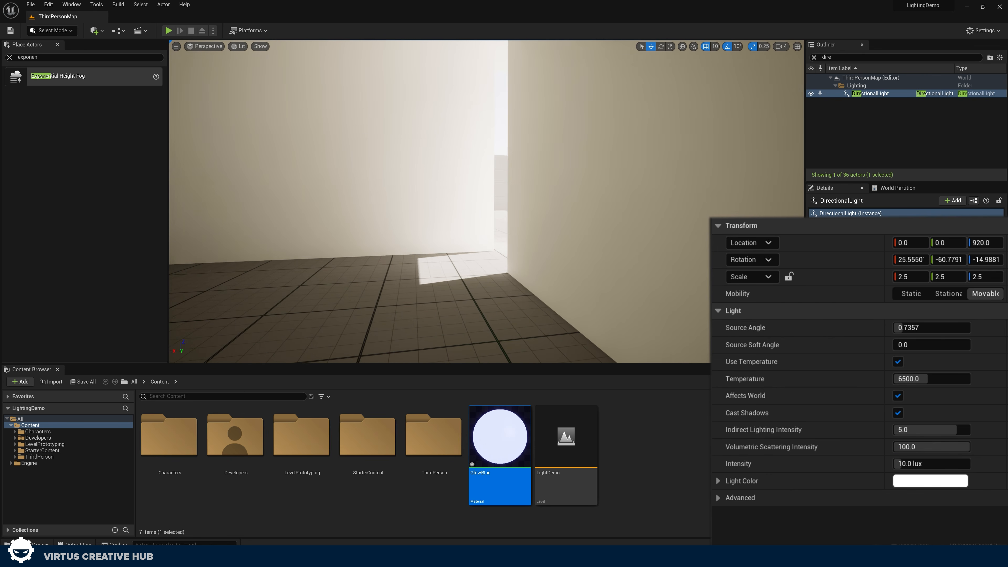
right_drag(486, 238, 635, 247)
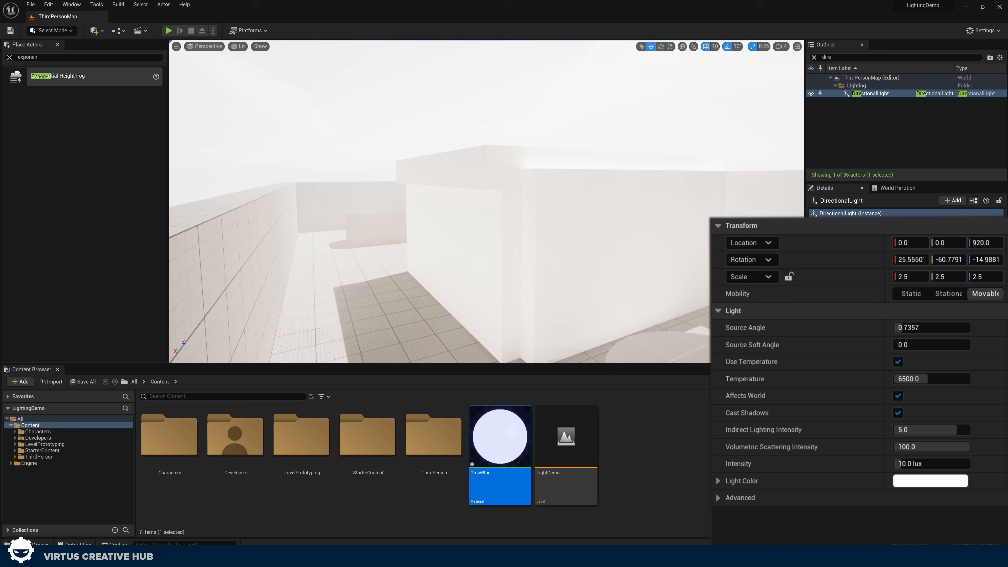
Rotate the DirectionalLight in 10° increments so its sunlight falls through the doorway onto the room's floor.
right_drag(555, 103, 633, 94)
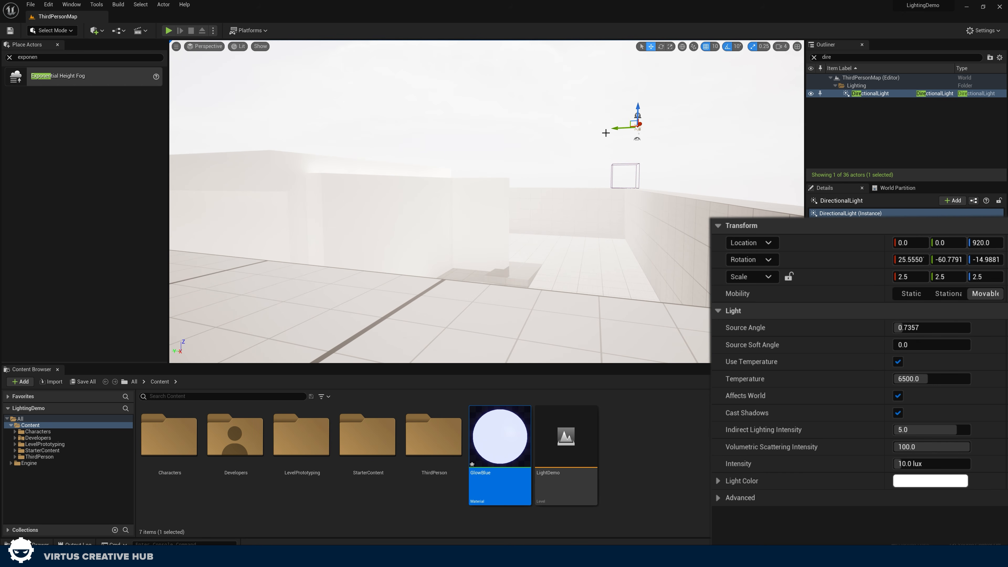
right_drag(605, 133, 583, 123)
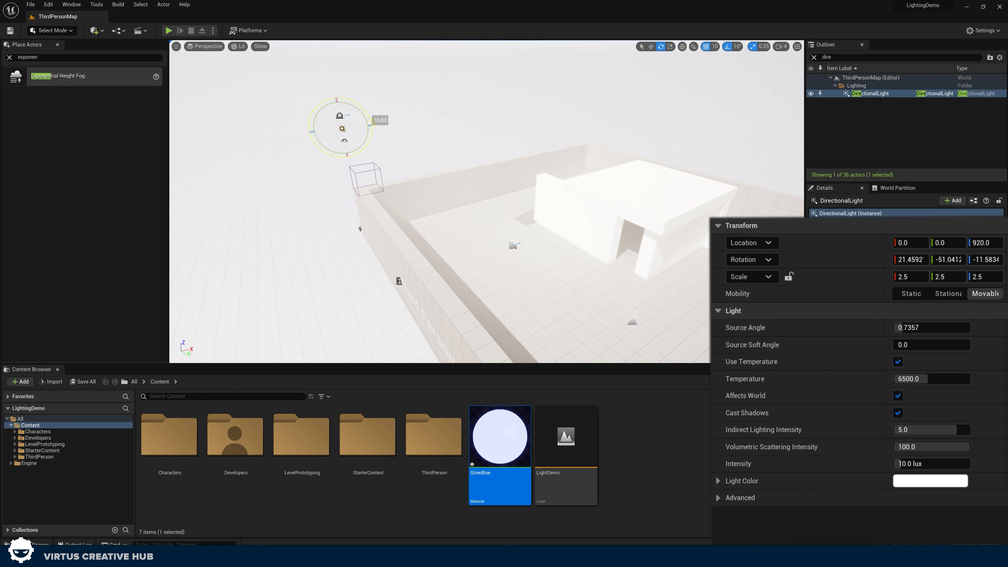
right_drag(584, 123, 474, 182)
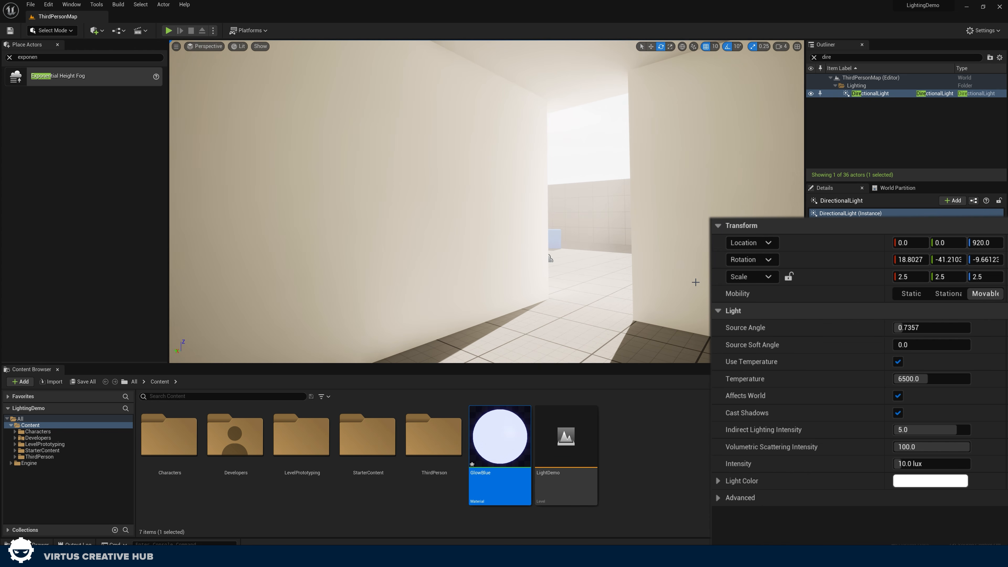
right_drag(550, 258, 530, 223)
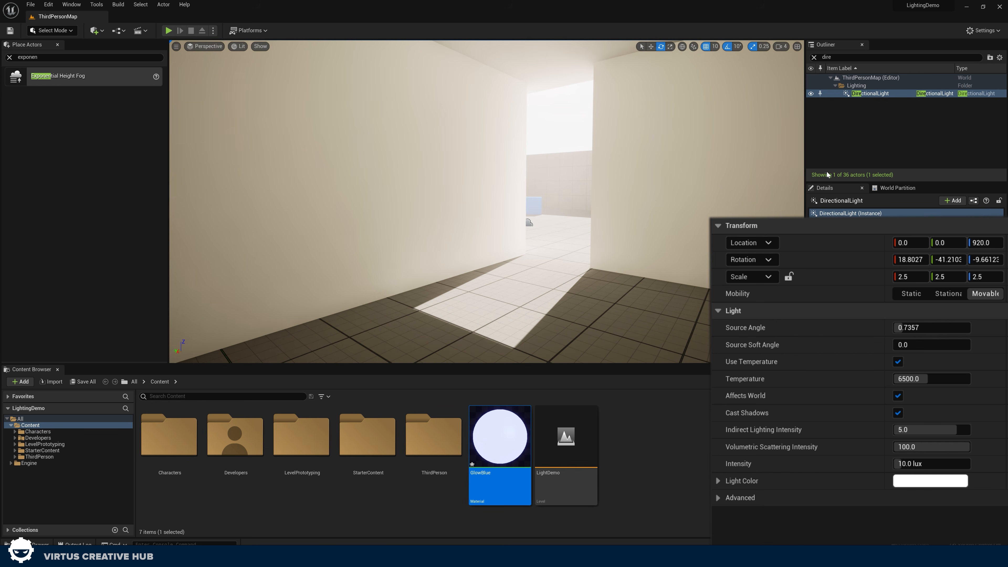
right_drag(595, 278, 536, 292)
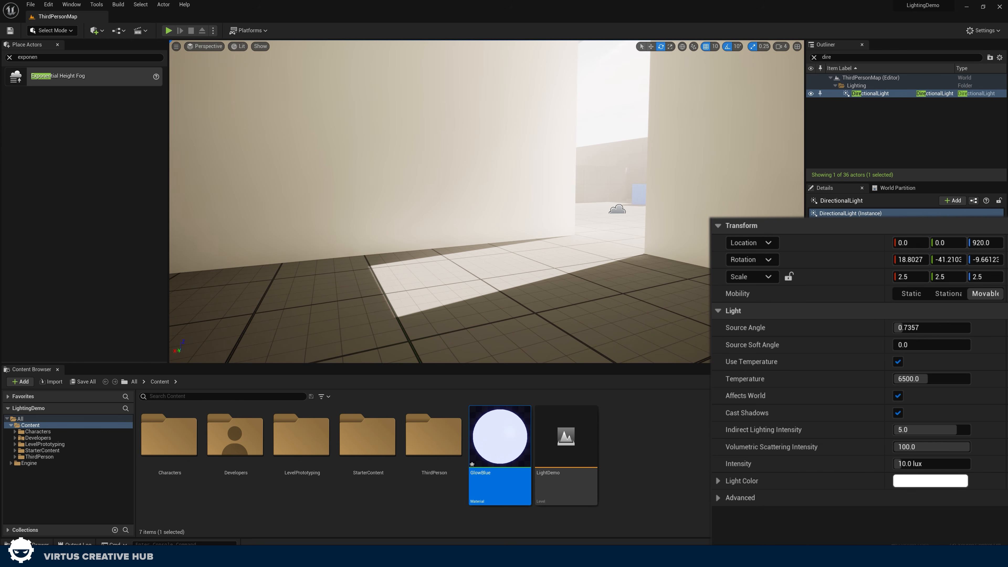
Raise the DirectionalLight's Volumetric Scattering Intensity to 200, followed by 300, and view the doorway's light.
click(913, 447)
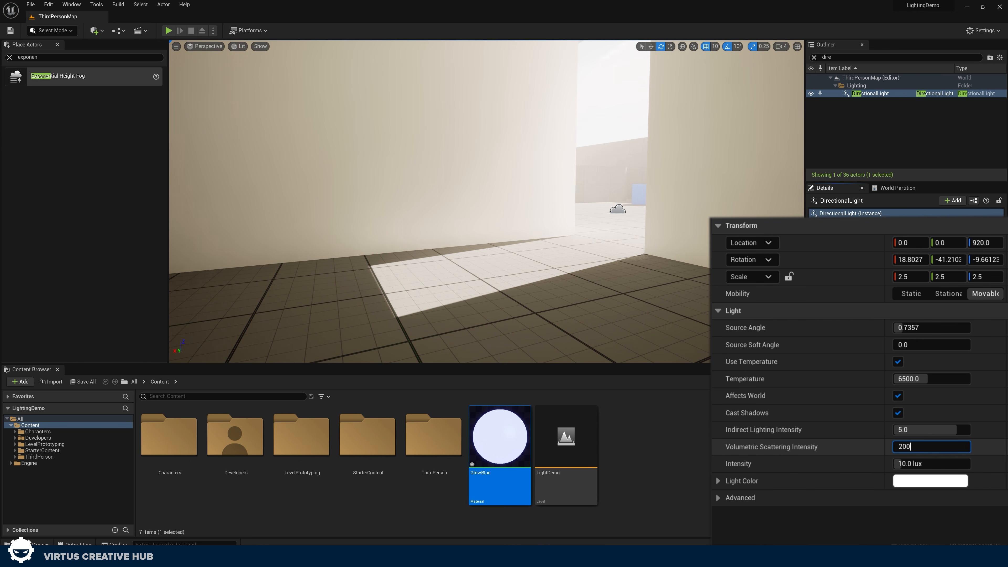
text(200)
key(Return)
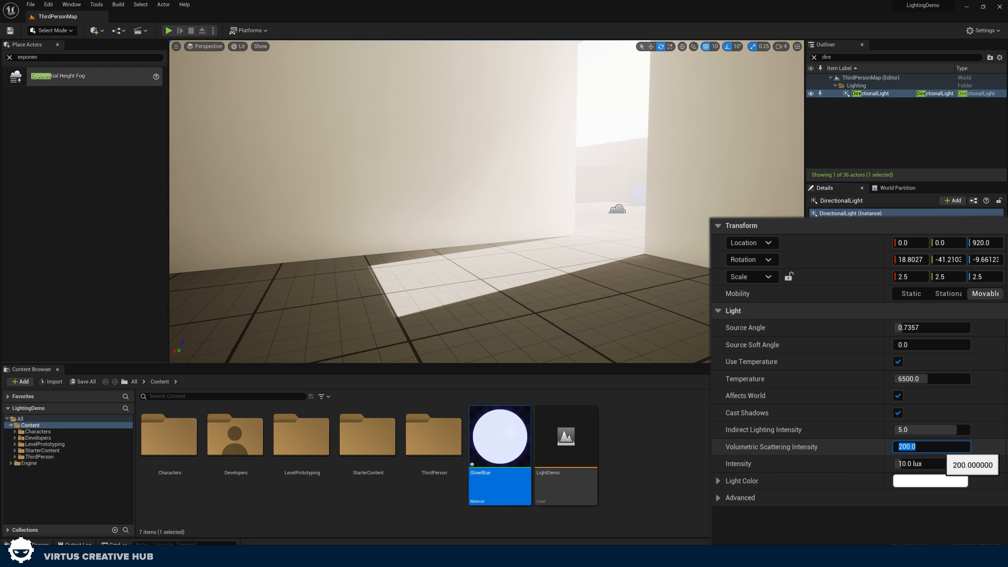
right_drag(555, 239, 542, 298)
Open the Props folder of the StarterContent assets.
click(41, 457)
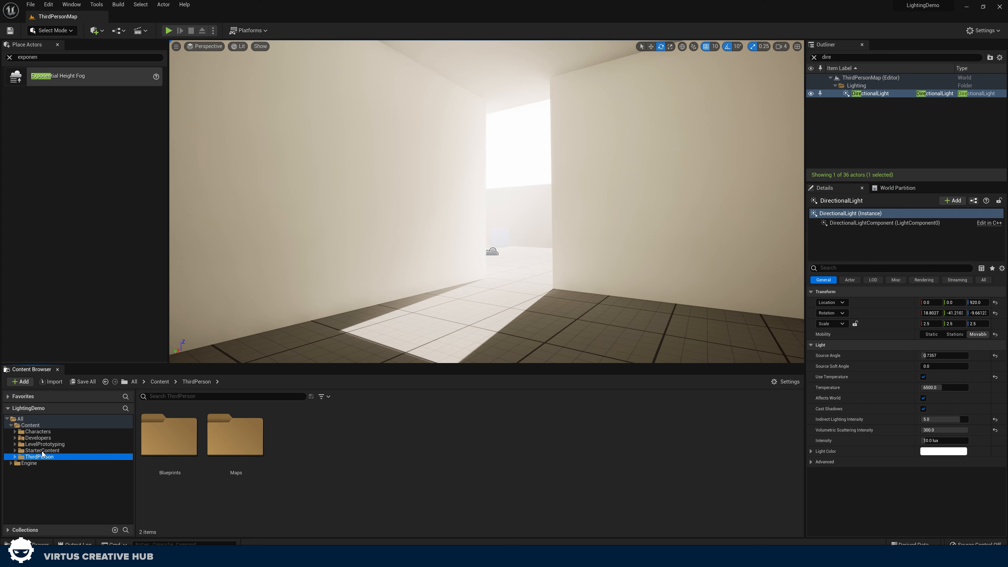
click(43, 451)
click(44, 438)
click(45, 451)
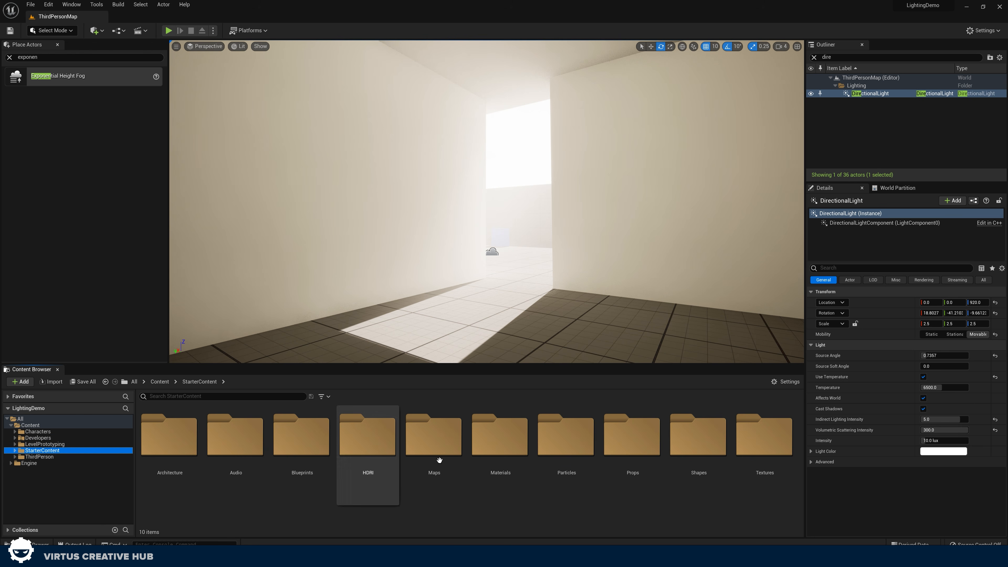
double_click(632, 437)
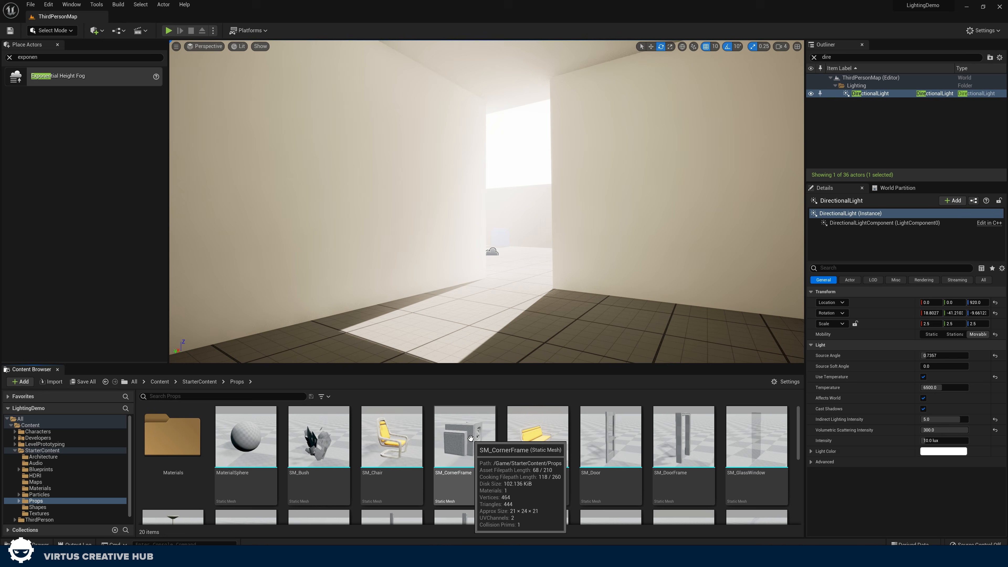
Place the SM_Bush static mesh in the upper part of the doorway opening to block some sunlight.
scroll(527, 461, down, 2)
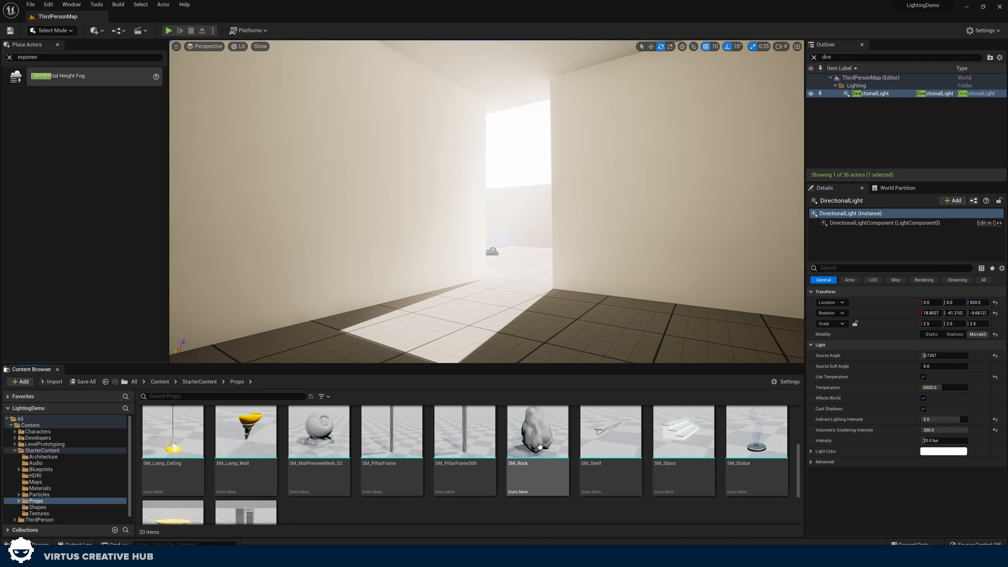
scroll(371, 466, up, 1)
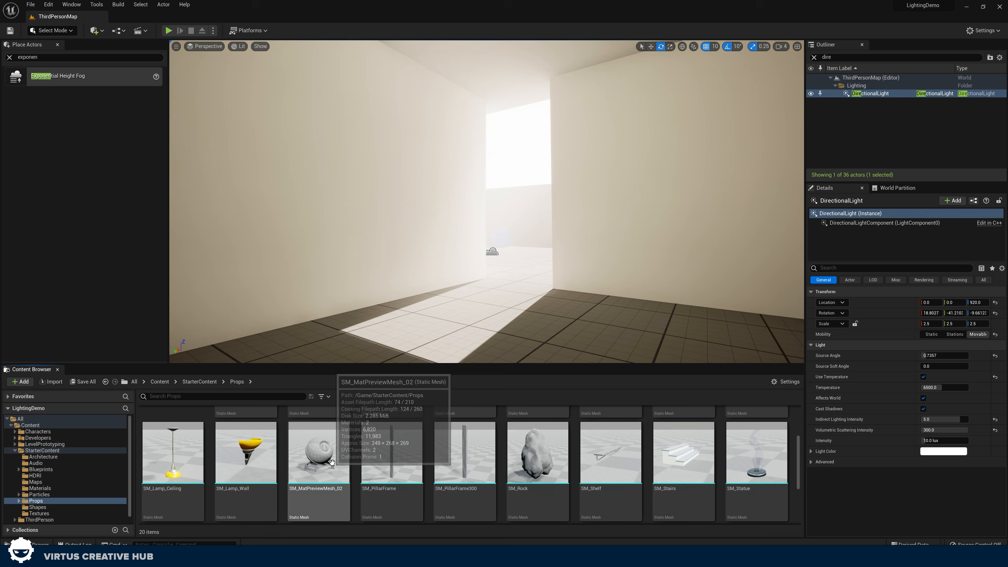
scroll(357, 456, up, 3)
drag(309, 463, 523, 166)
click(651, 47)
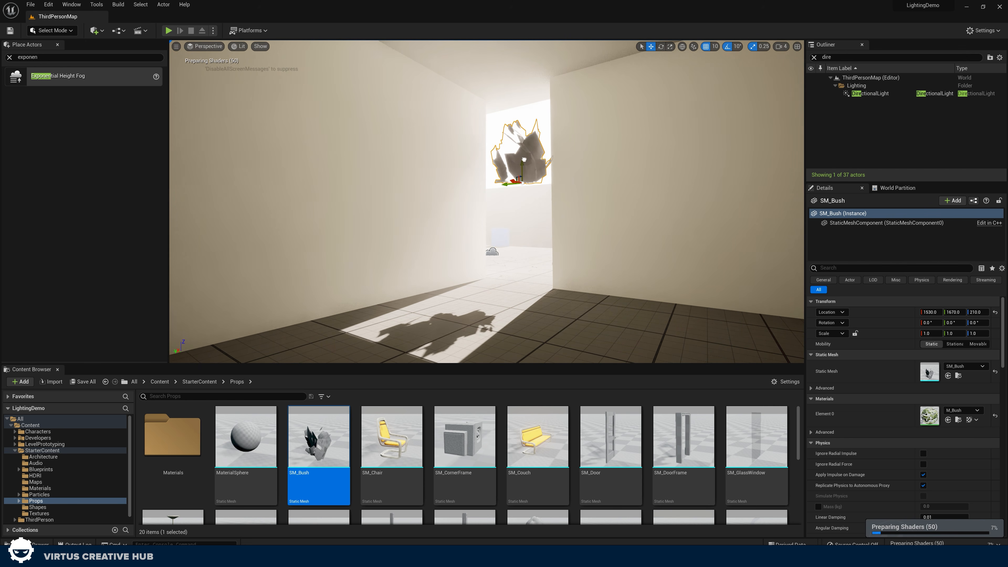
Examine the bush's shadow and the light passing through its leaves from several positions inside the room.
right_drag(548, 237, 486, 222)
key(w)
key(d)
key(s)
key(w)
key(s)
key(g)
key(w)
mouse_move(579, 247)
right_down()
mouse_move(596, 244)
mouse_move(571, 242)
mouse_move(583, 241)
mouse_move(583, 254)
mouse_move(566, 252)
mouse_move(578, 246)
right_up()
key(s)
key(d)
key(a)
key(d)
key(a)
key(d)
key(a)
key(s)
key(a)
key(d)
key(s)
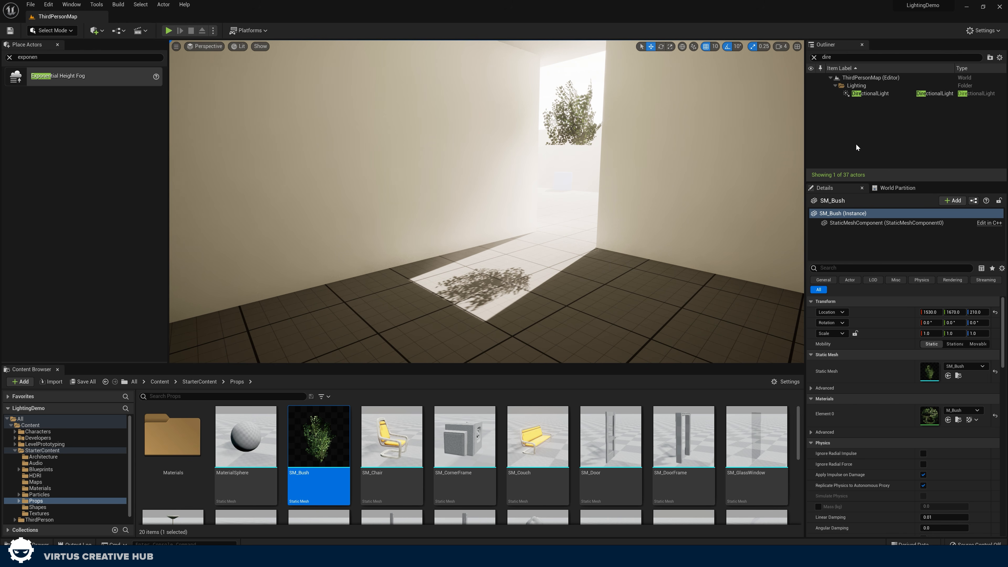
Find and select the ExponentialHeightFog by filtering for "expo" and bring its Volumetric Fog settings into view.
click(869, 94)
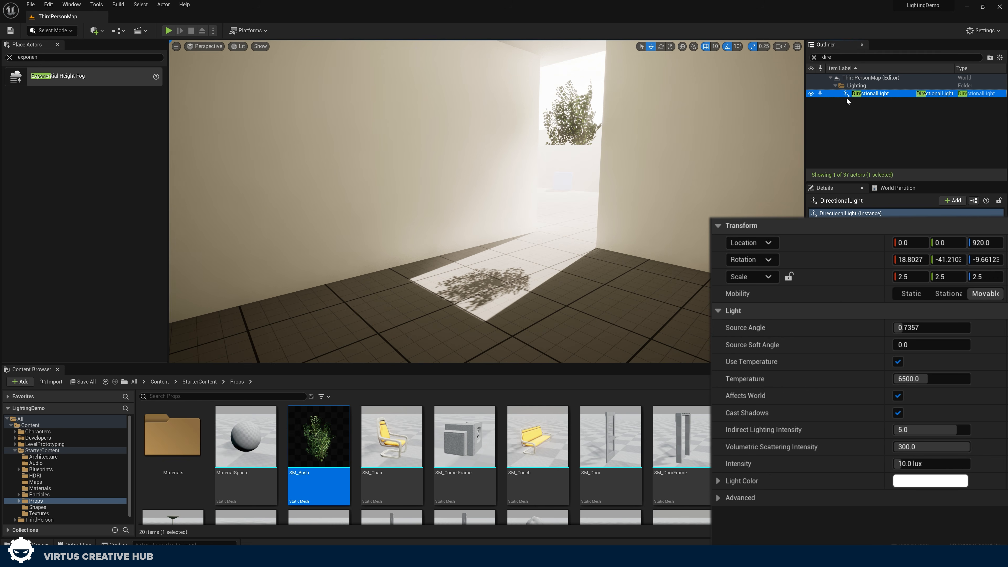
click(837, 58)
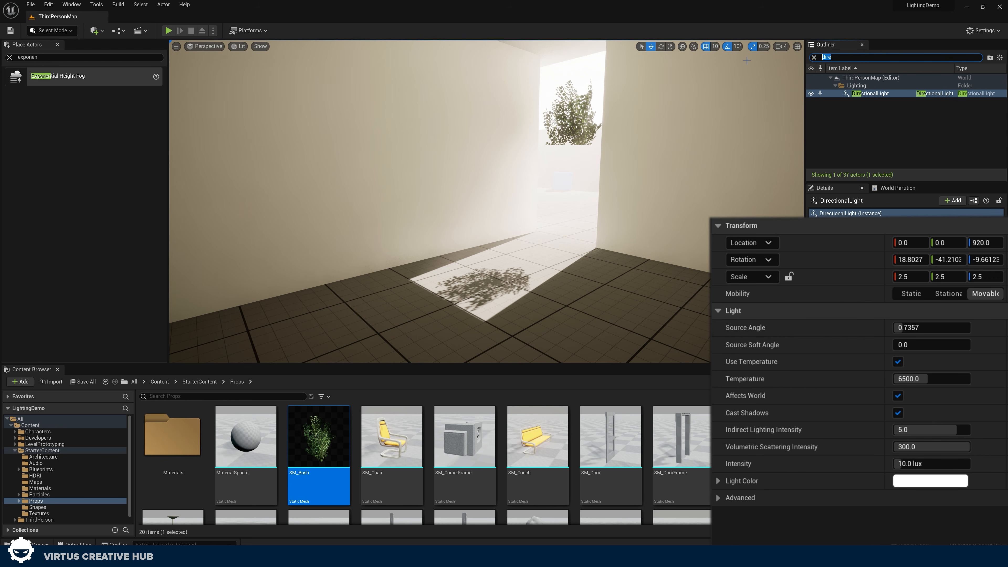
text(expo)
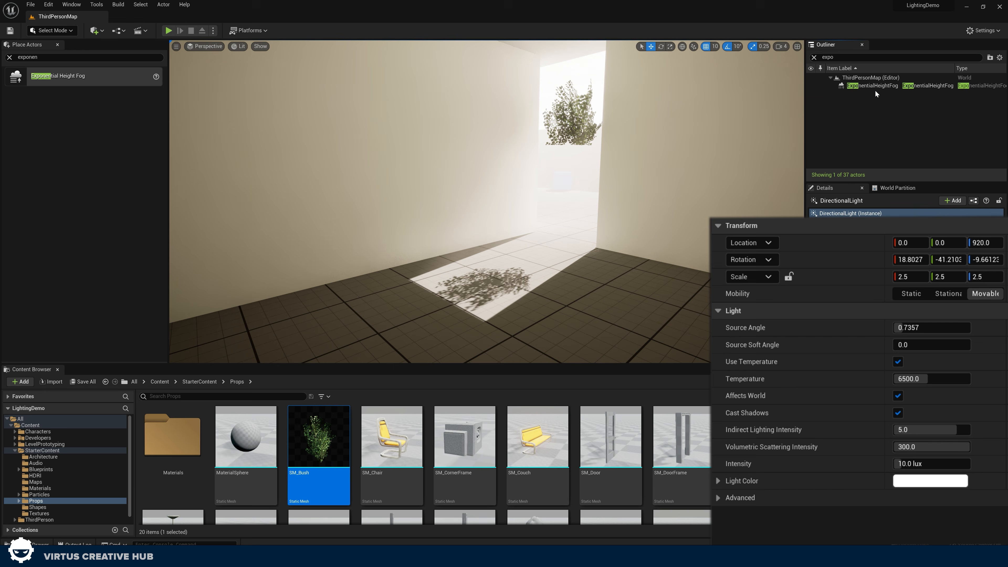
click(876, 86)
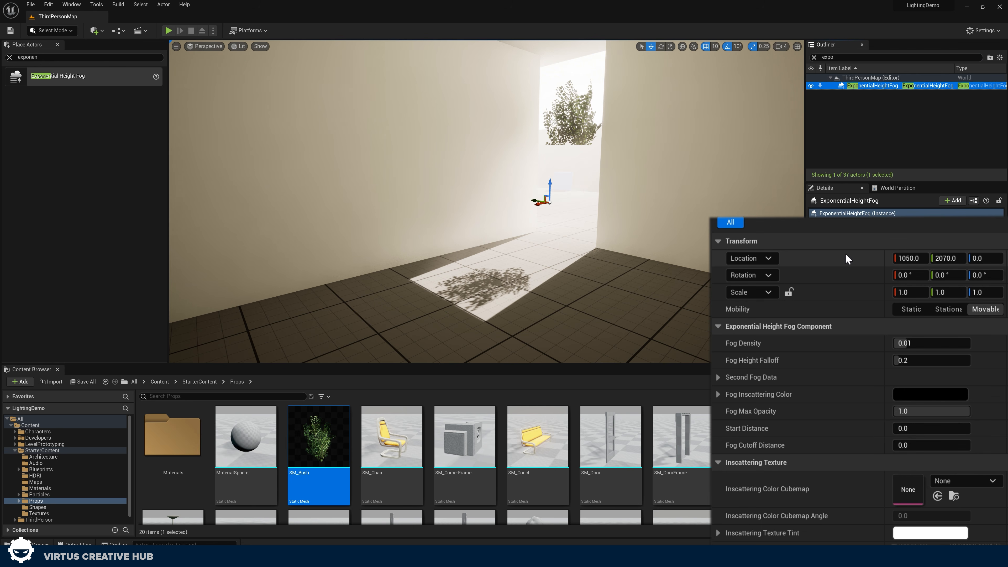
scroll(826, 278, down, 4)
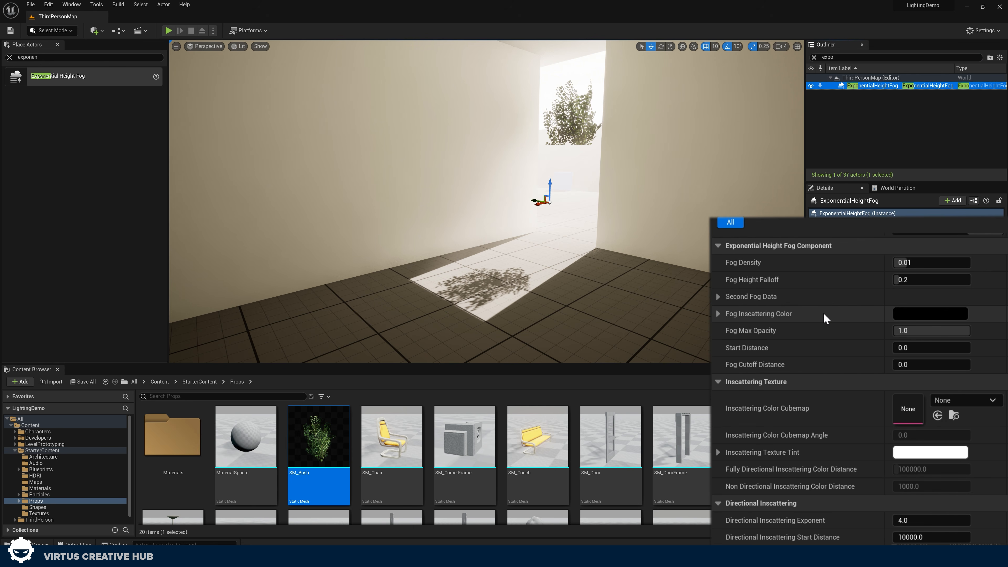
scroll(823, 312, down, 5)
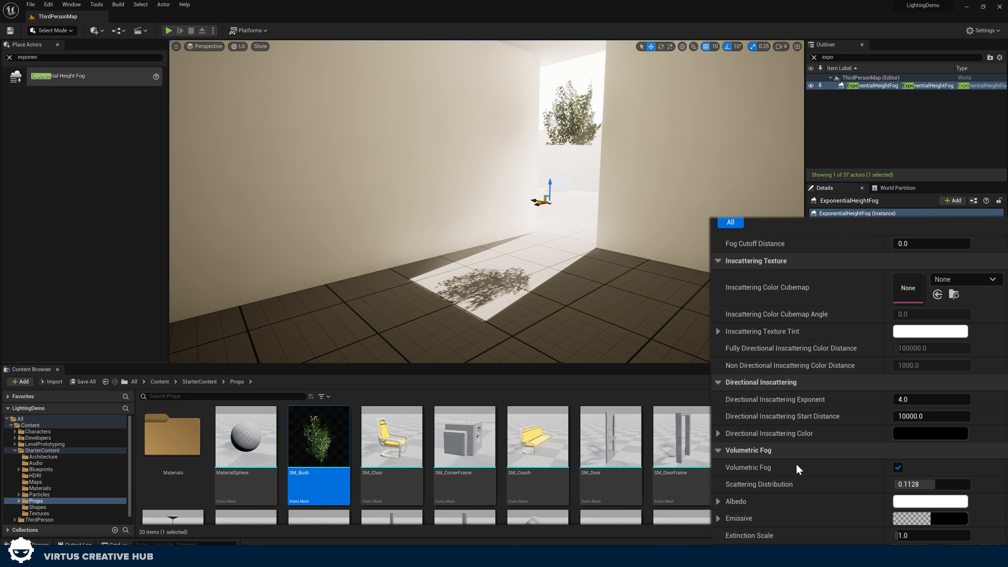
Try a Scattering Distribution of about -0.89 on the fog and examine the doorway's light from different positions.
right_drag(675, 310, 670, 290)
key(w)
key(s)
key(w)
key(s)
drag(908, 485, 970, 484)
mouse_move(486, 201)
right_down()
mouse_move(464, 223)
mouse_move(489, 222)
mouse_move(506, 208)
mouse_move(484, 203)
mouse_move(502, 205)
right_up()
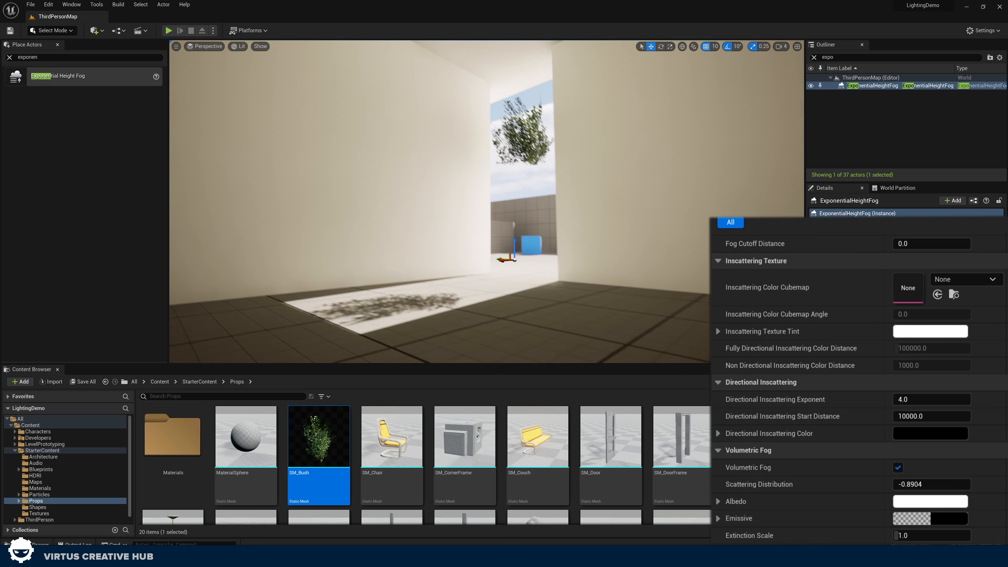
mouse_move(487, 202)
right_down()
mouse_move(492, 195)
mouse_move(449, 199)
mouse_move(488, 199)
mouse_move(504, 171)
mouse_move(476, 148)
mouse_move(481, 164)
mouse_move(512, 158)
mouse_move(486, 205)
right_up()
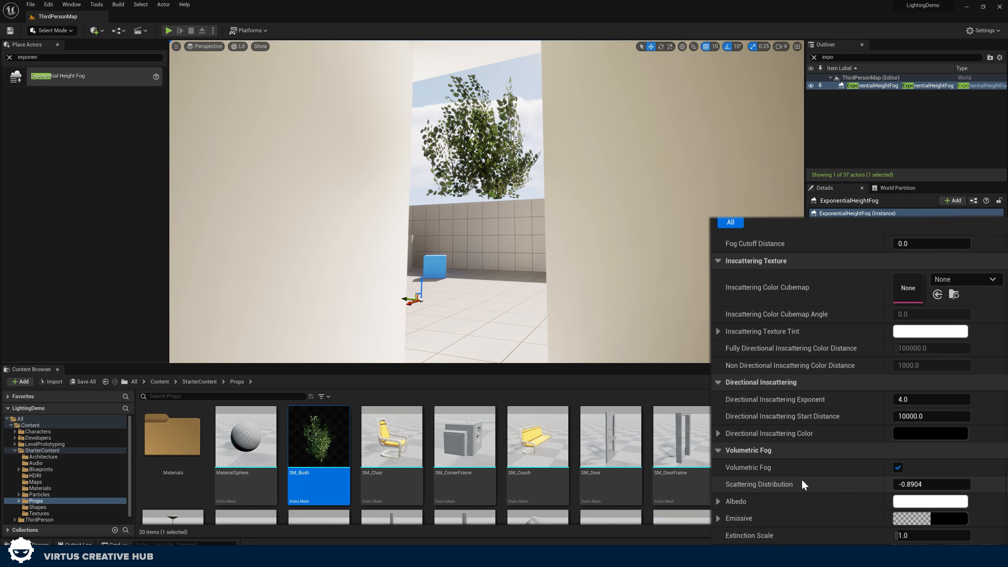
Raise the fog's Scattering Distribution to 0.9, read its description, and sweep the value down to about -0.15.
mouse_move(787, 483)
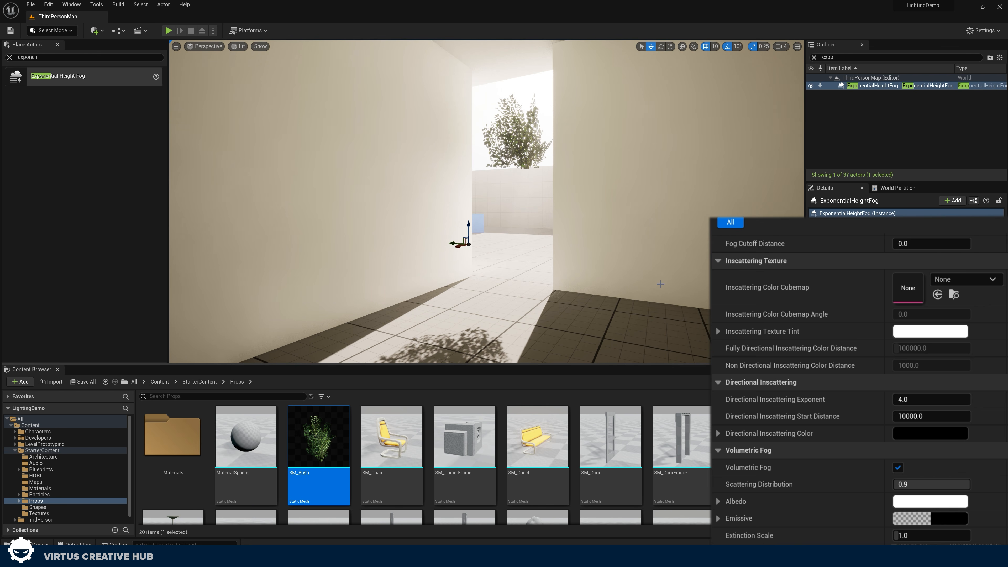
mouse_move(756, 485)
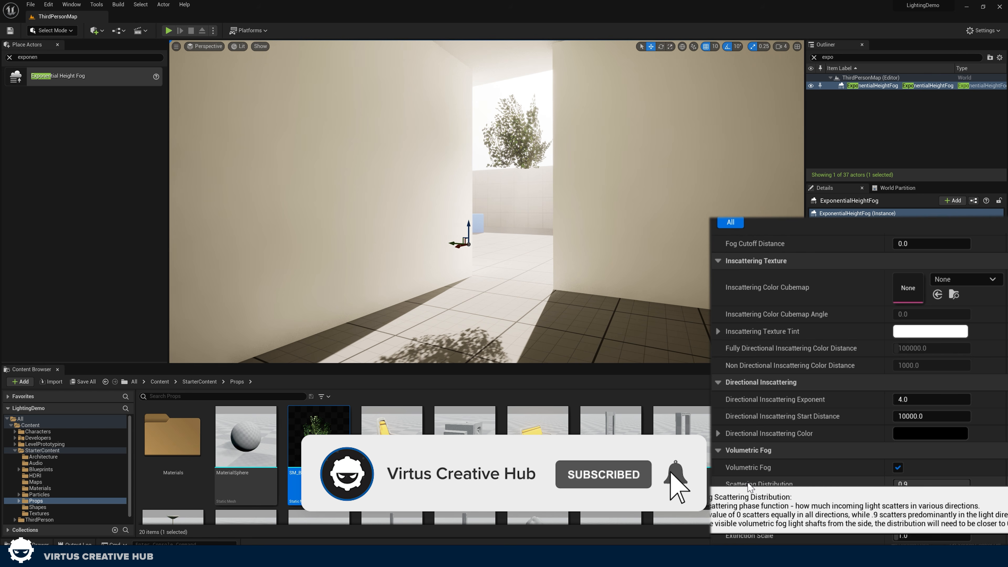
click(921, 484)
text(-0.9)
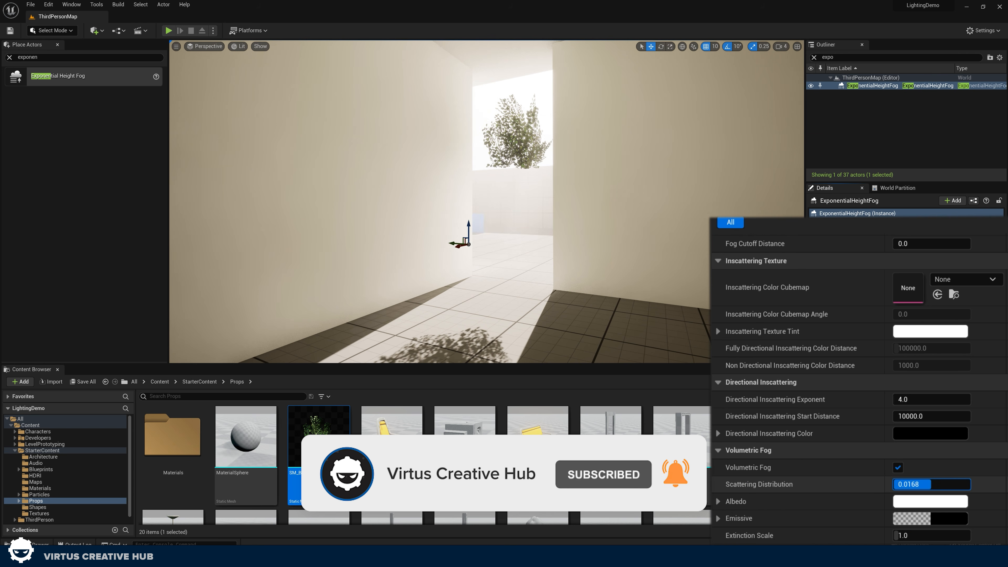
drag(894, 484, 970, 485)
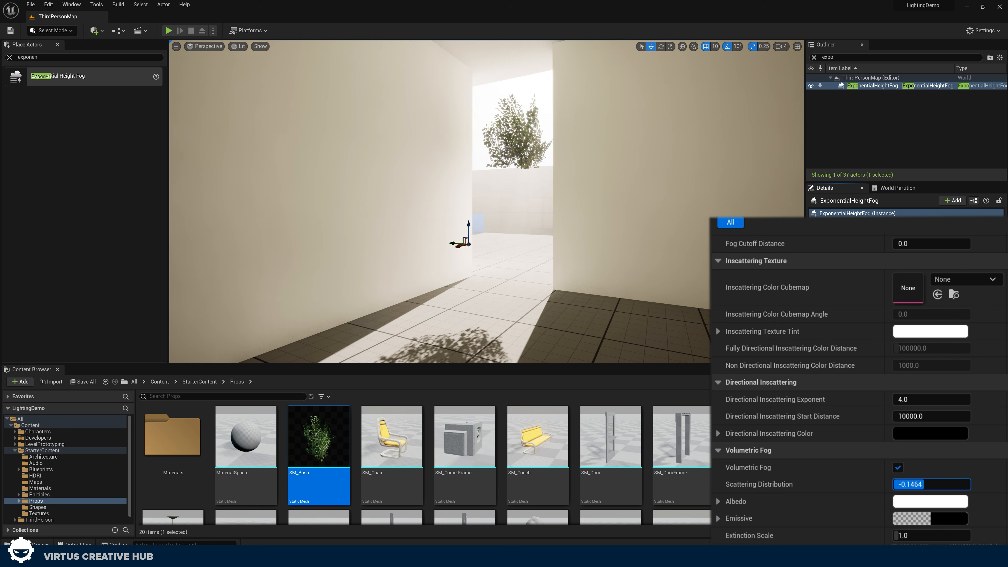